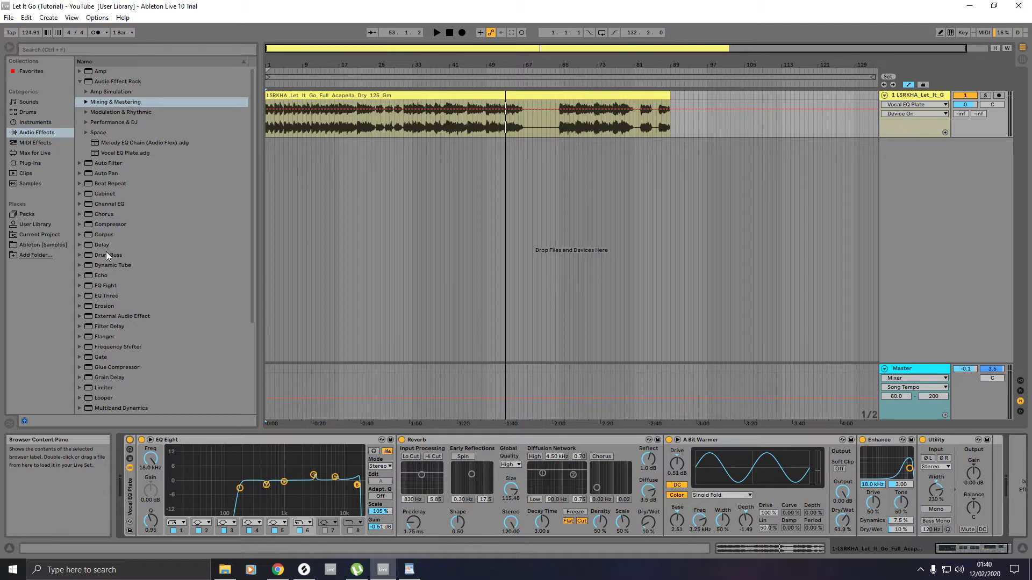
Add an Impulse instrument on a new MIDI track below the acapella track and unfold that track.
click(37, 124)
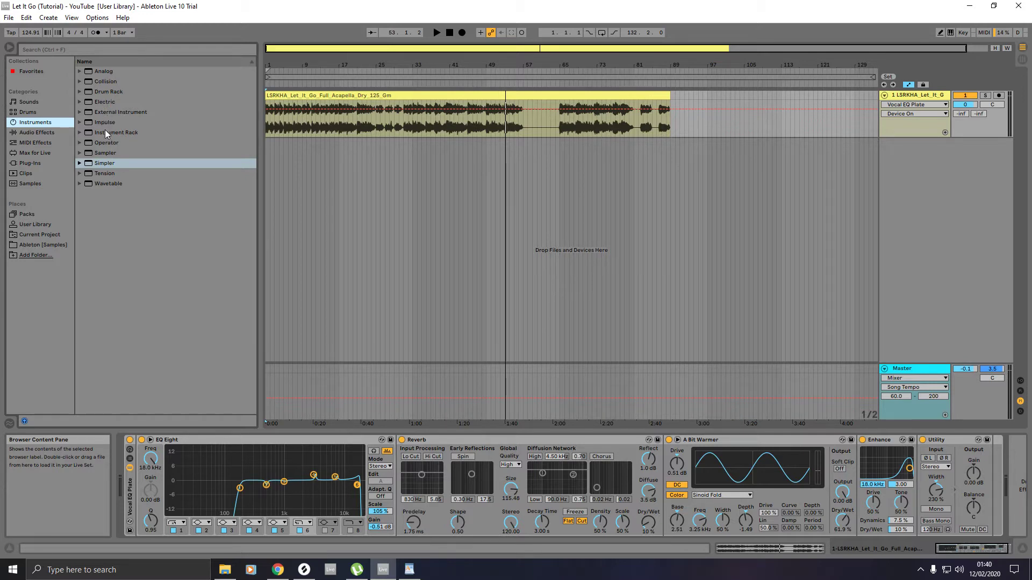
drag(107, 124, 282, 150)
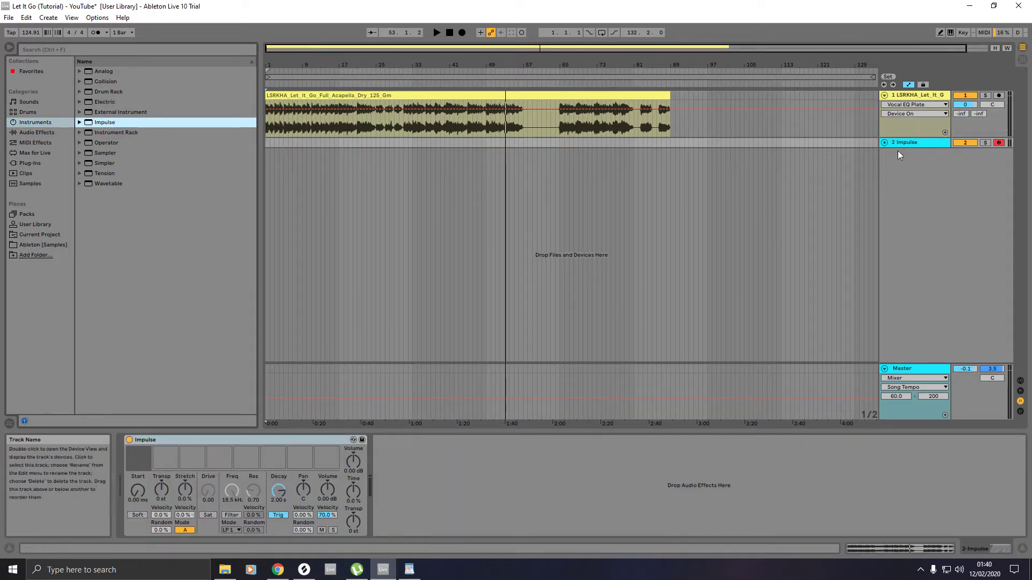
click(884, 143)
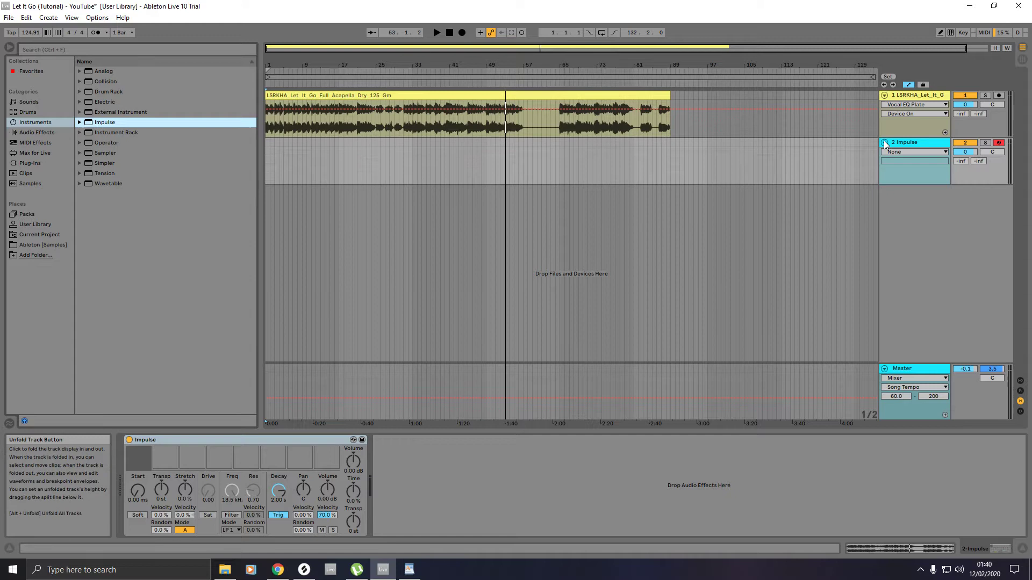
Rename the acapella audio track as Vocals.
right_click(901, 95)
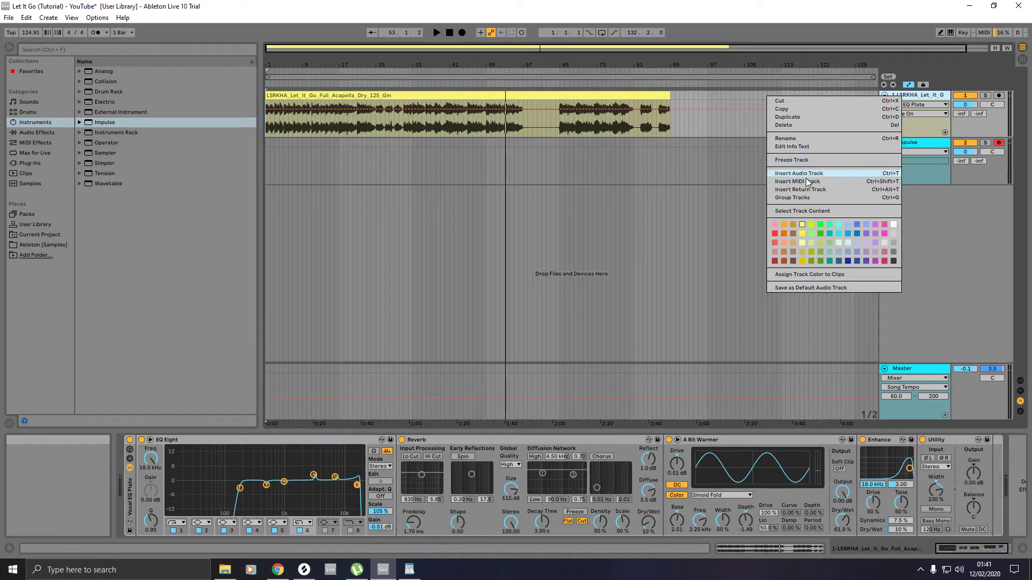
click(802, 138)
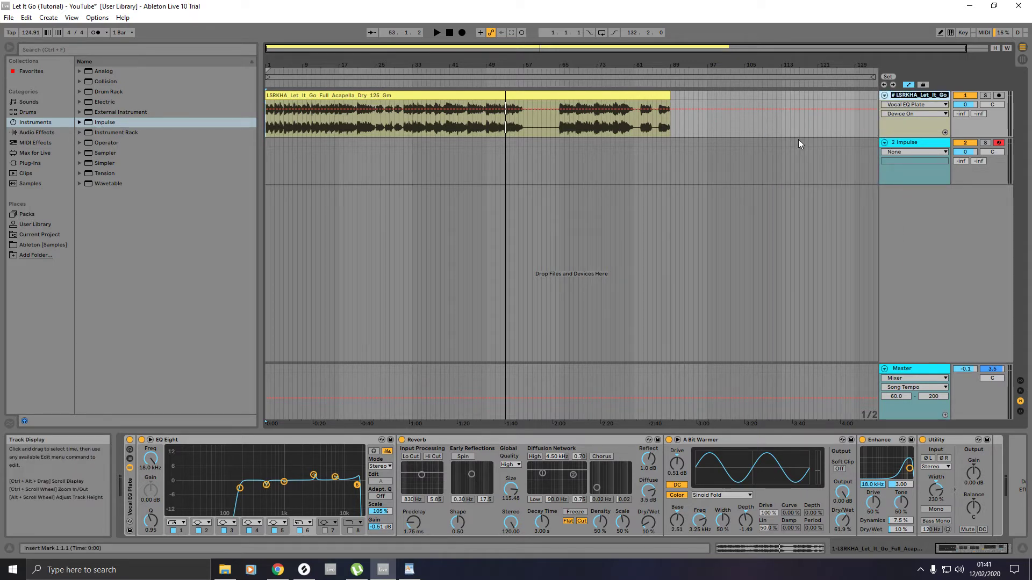
text(Vocals)
click(920, 167)
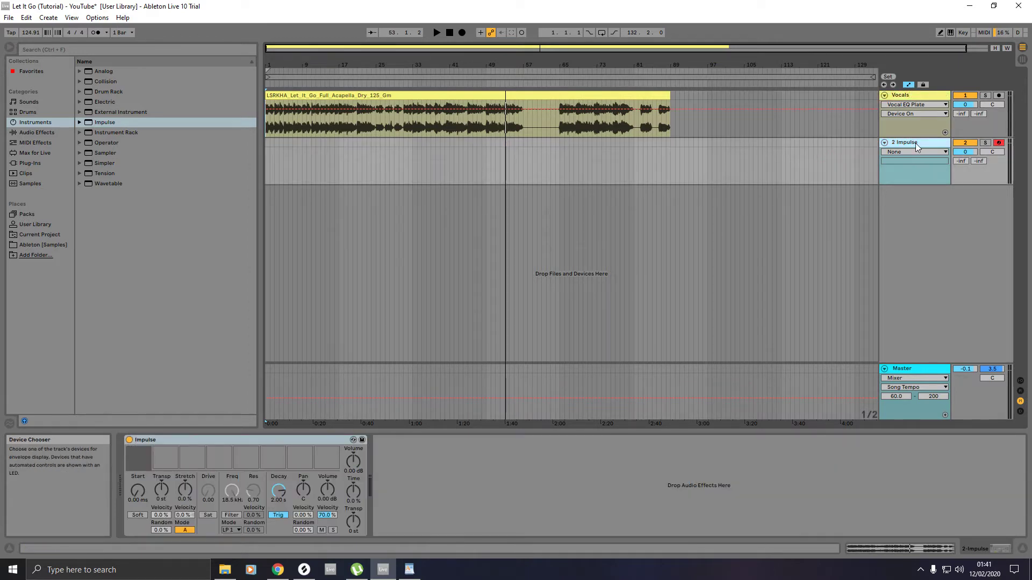
Rename the Impulse track as Drums.
right_click(915, 144)
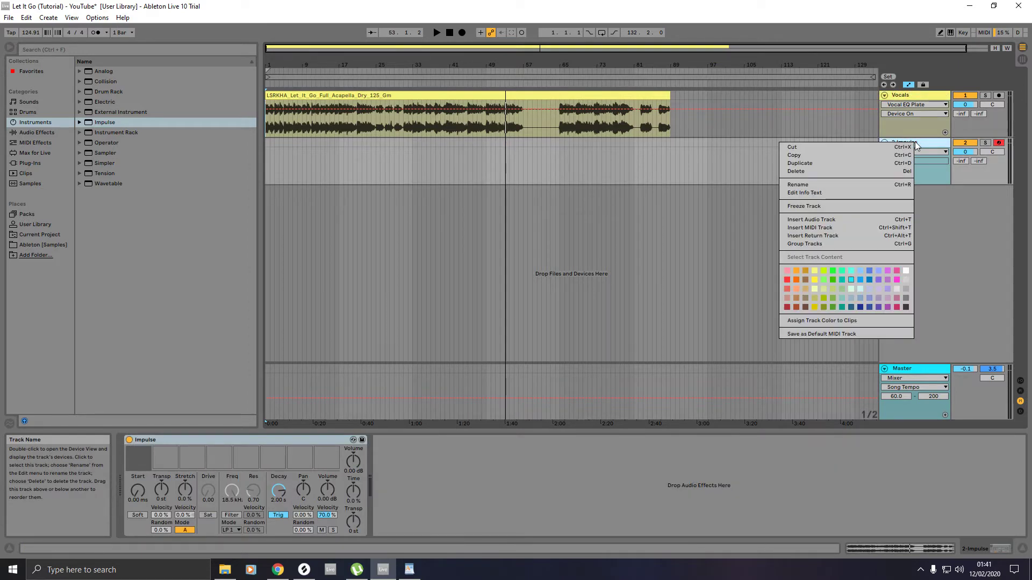
click(838, 185)
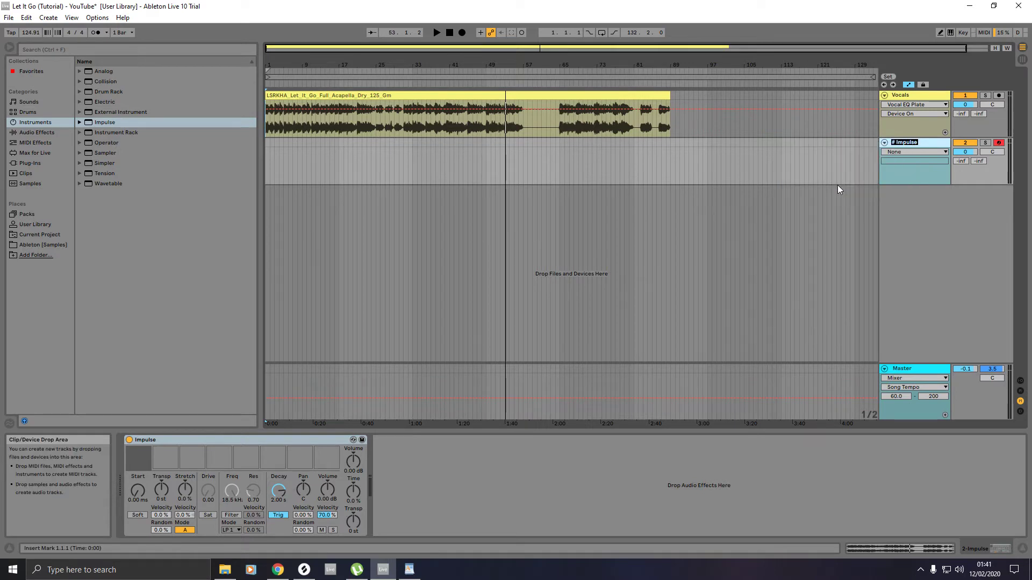
text(Drum Loop)
key(Return)
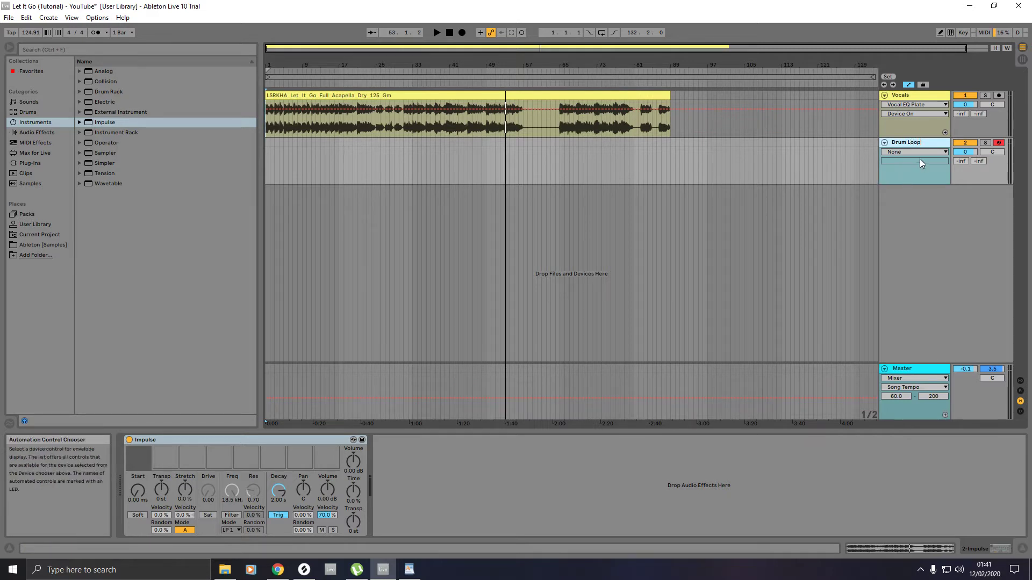
text(s)
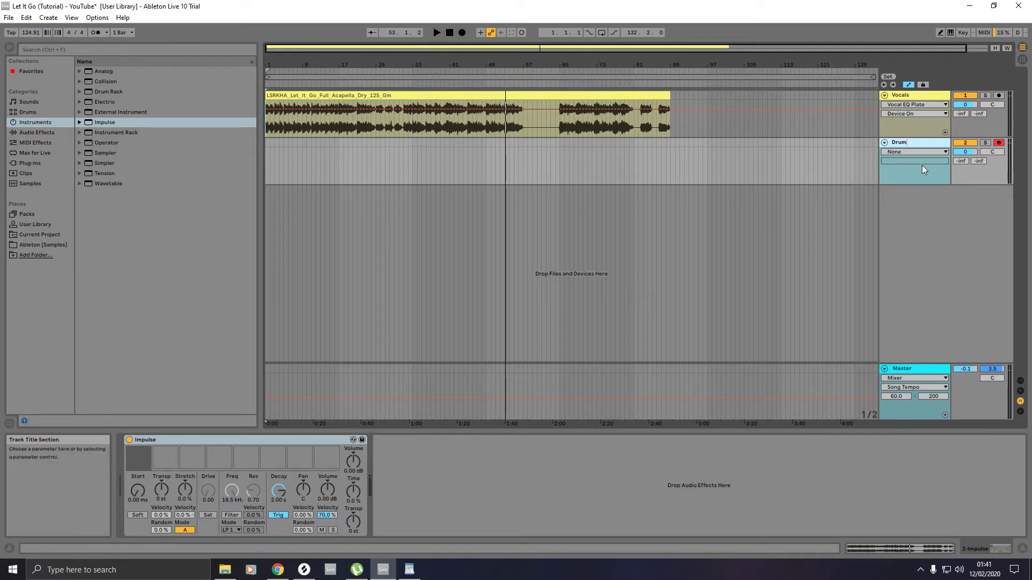
key(Return)
Change the Drums track colour to dark green.
right_click(914, 142)
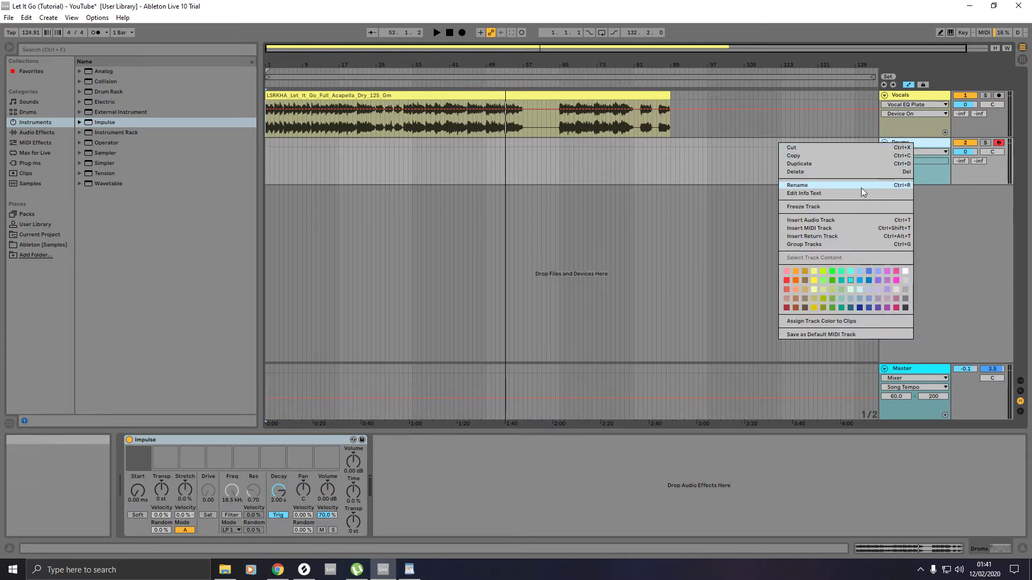
click(812, 292)
right_click(913, 141)
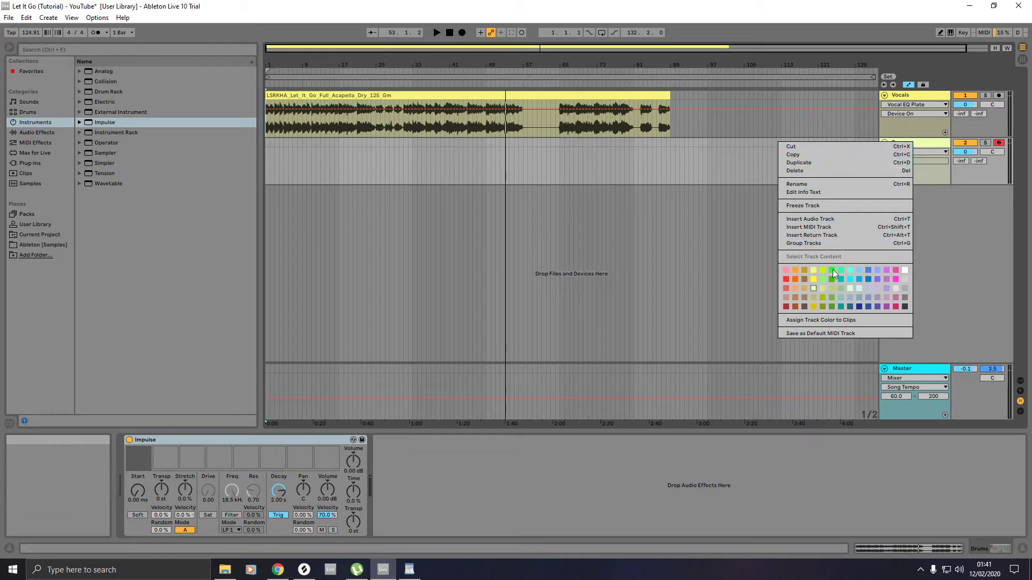
click(830, 306)
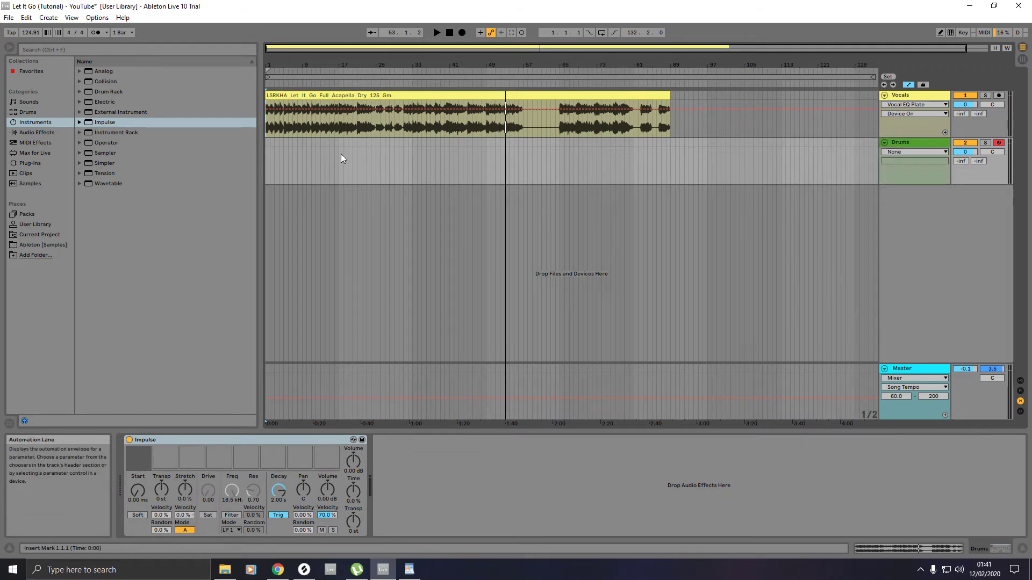
Insert an empty 8-bar MIDI clip on the Drums track from bar 1 to bar 9 and loop the arrangement over it.
click(265, 160)
drag(266, 160, 304, 148)
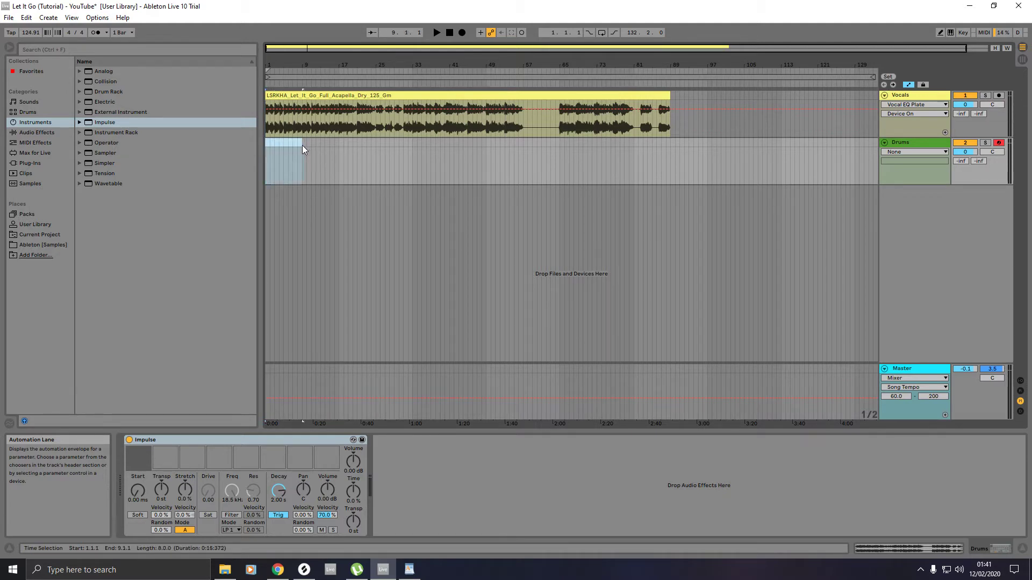
drag(302, 145, 302, 146)
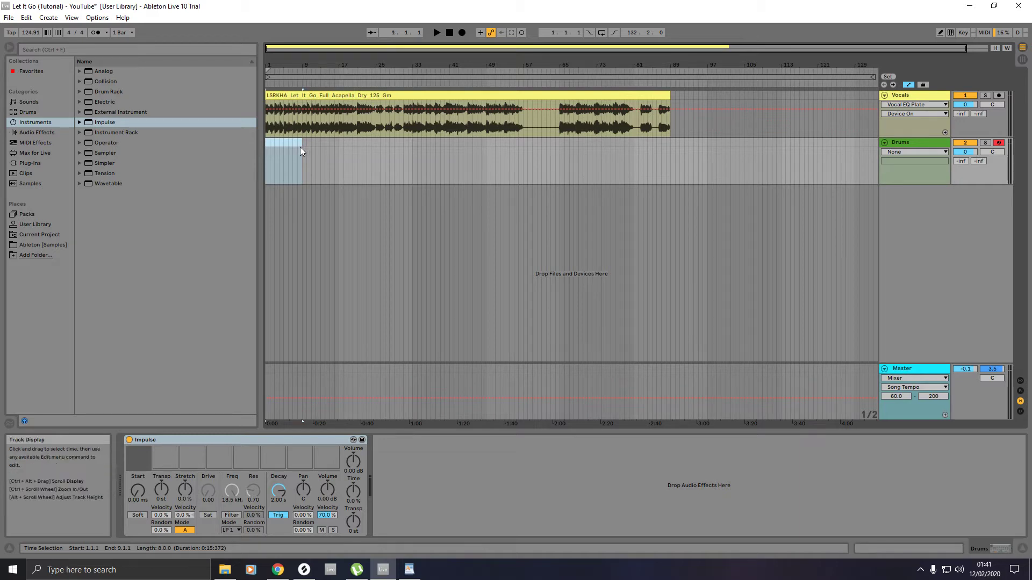
right_click(281, 159)
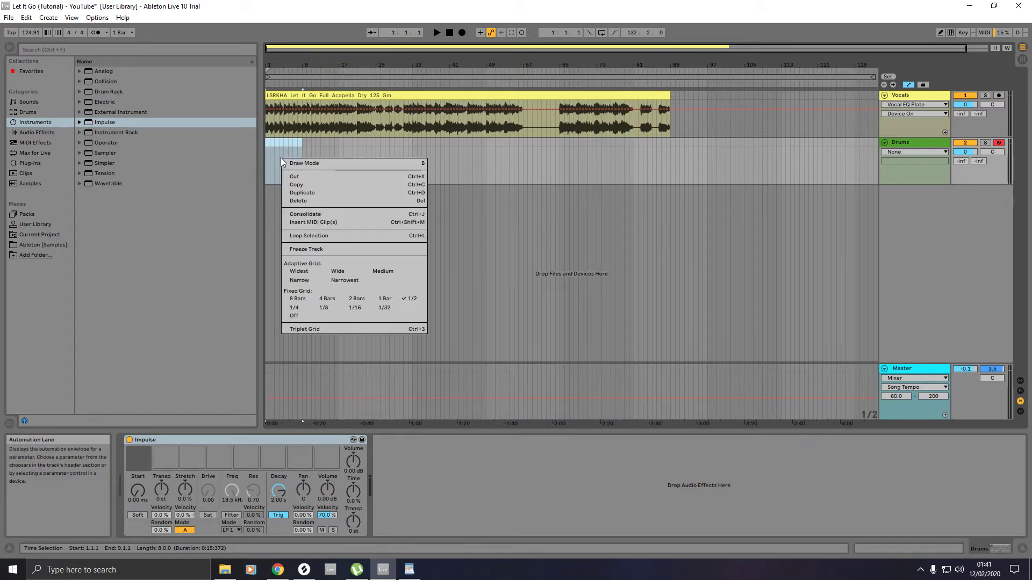
click(307, 221)
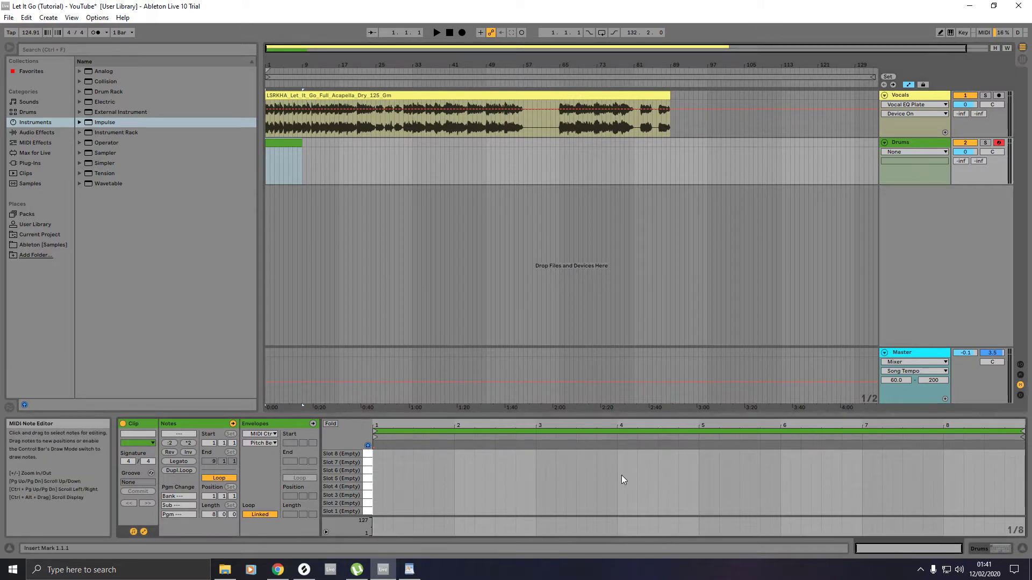
right_click(273, 142)
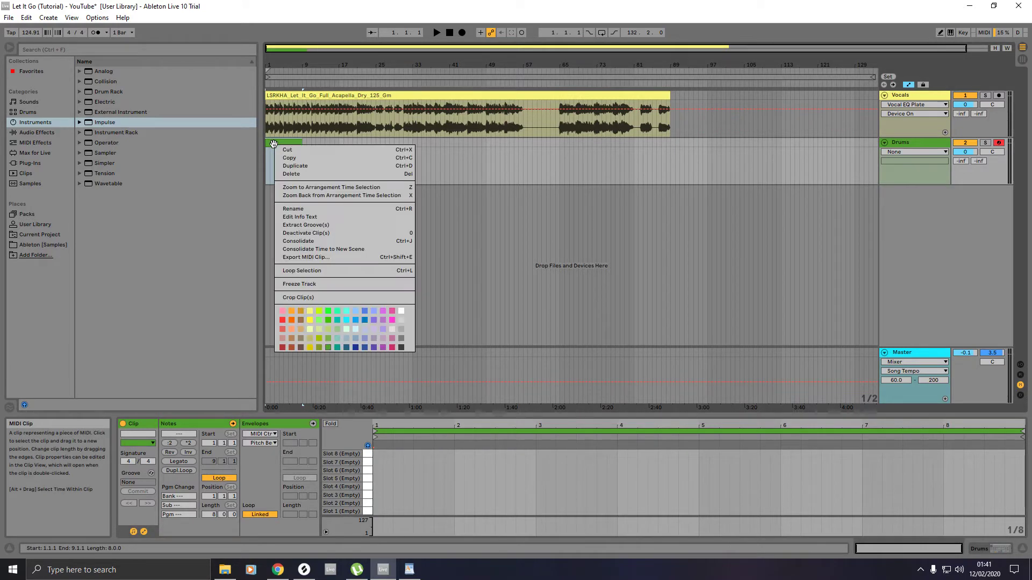
click(308, 270)
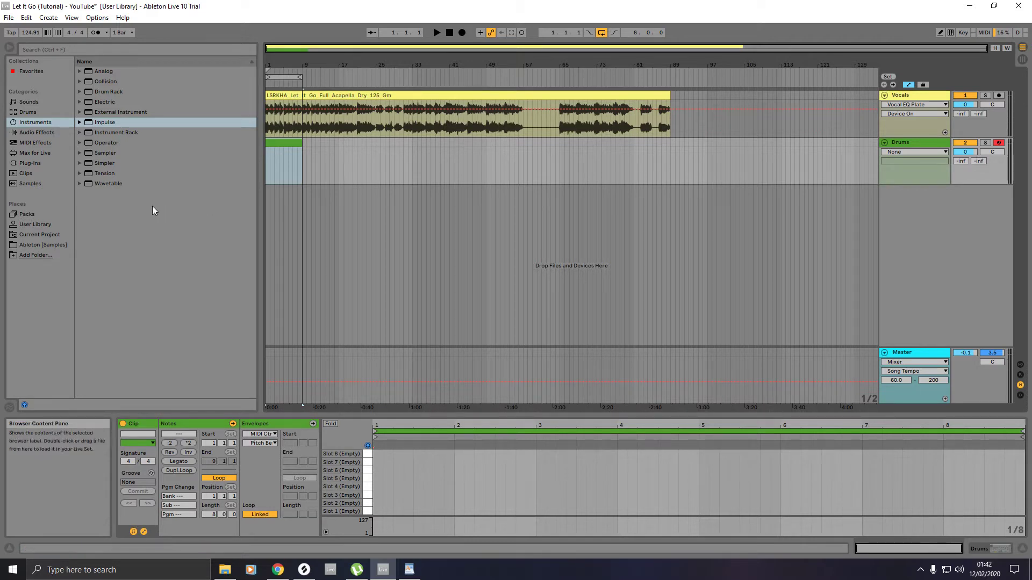
Browse the Ableton [Samples] place to the EDMD - Kicks folder, inside EDM Drums - Zenhiser under Edm Samples and EDMD_Zenhiser.
click(36, 243)
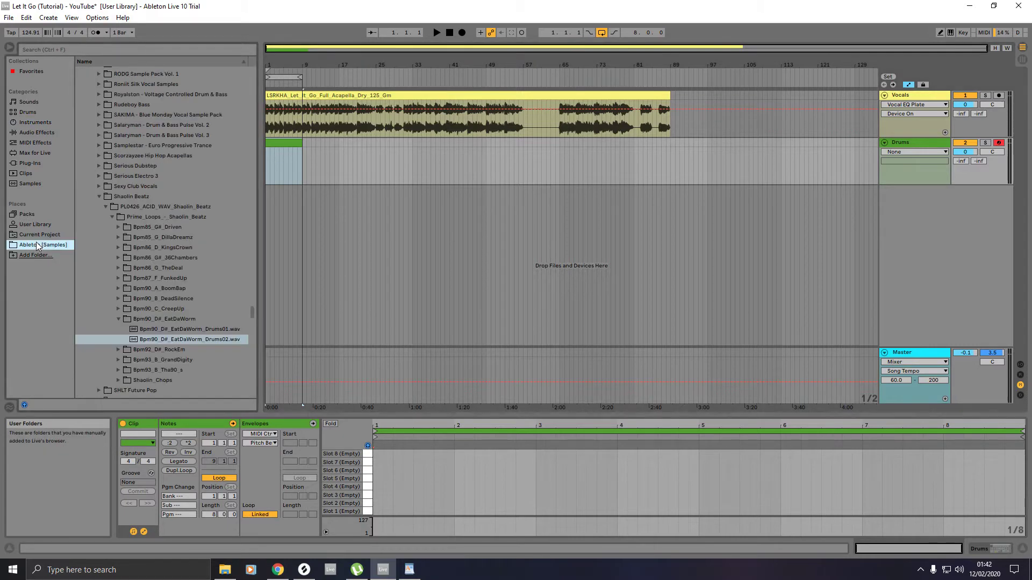
click(99, 197)
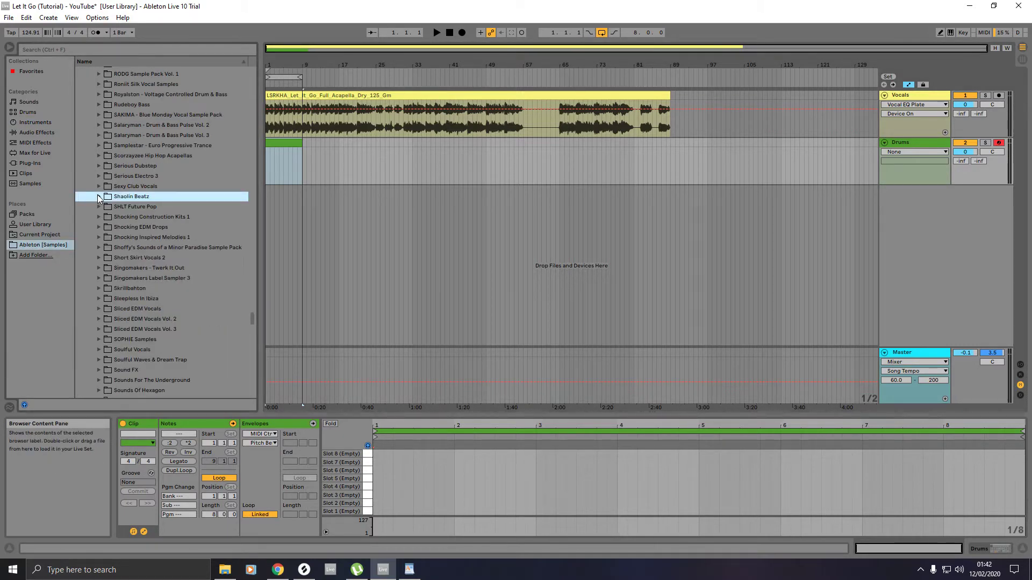
drag(251, 315, 262, 78)
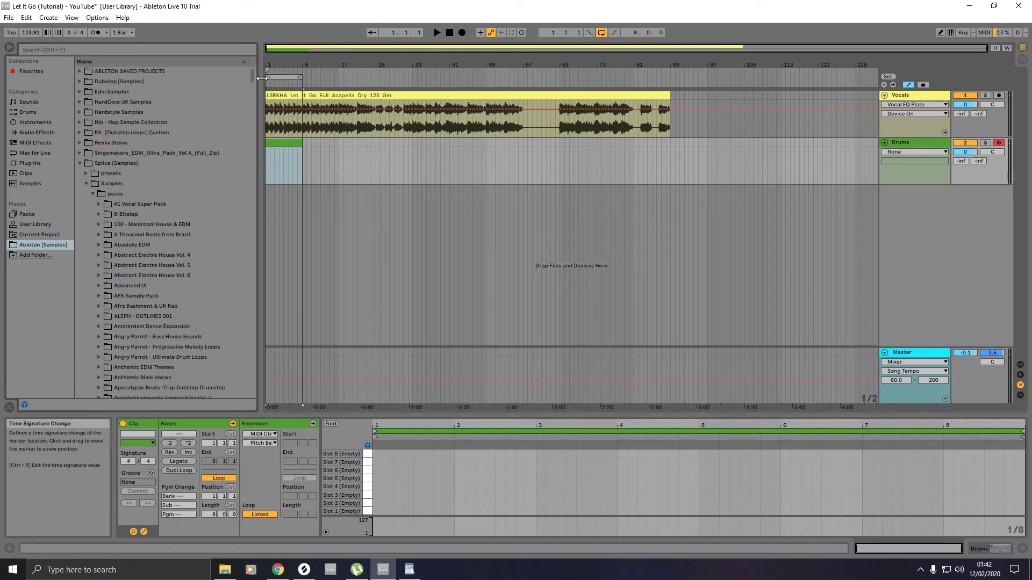
click(79, 163)
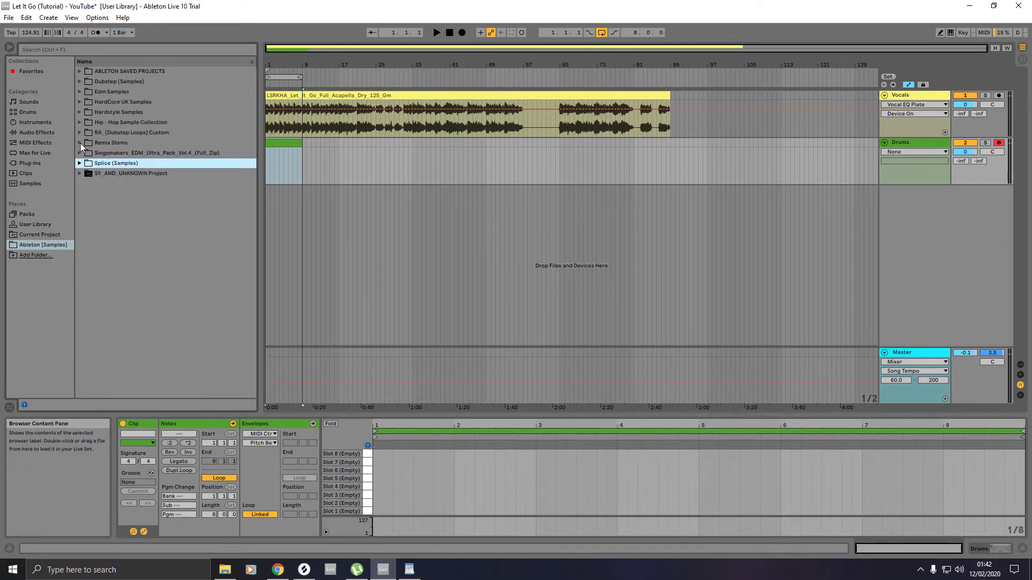
click(80, 92)
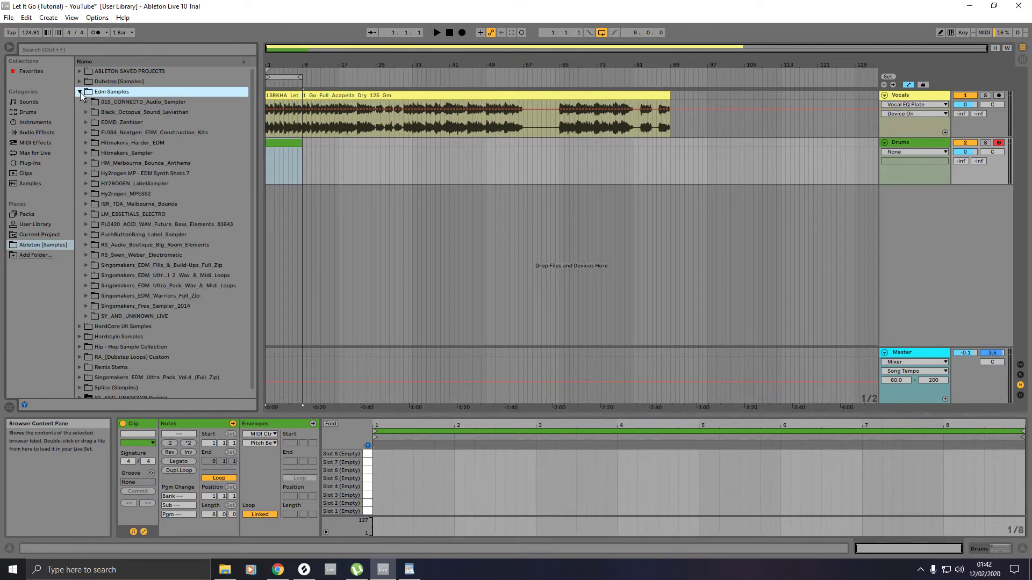
click(85, 122)
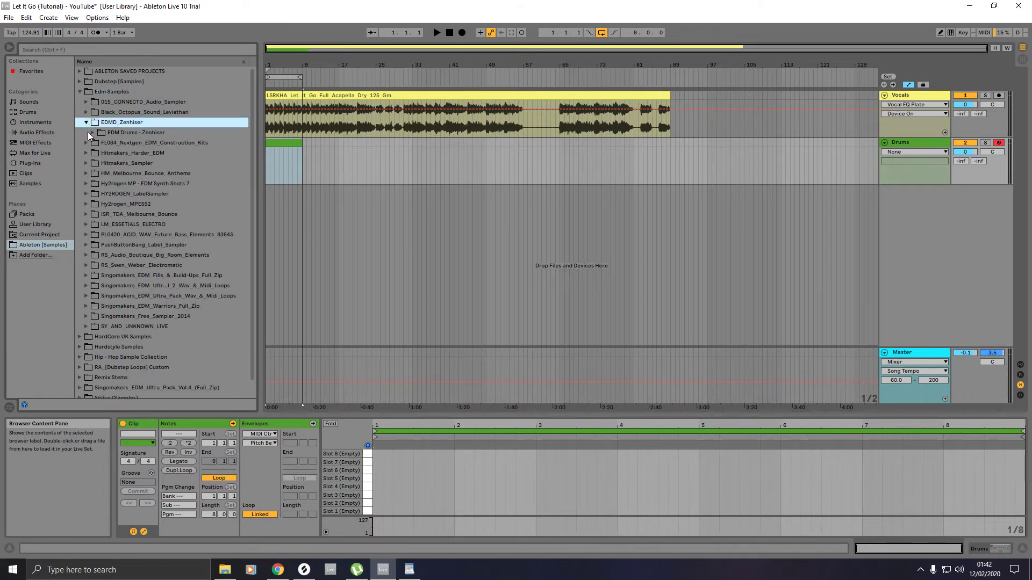
click(92, 133)
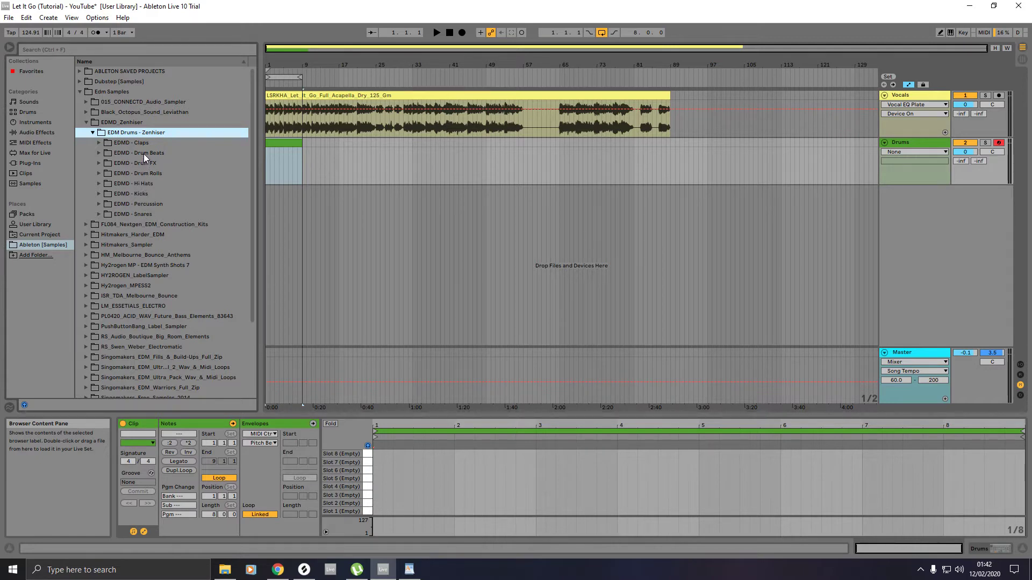
click(99, 194)
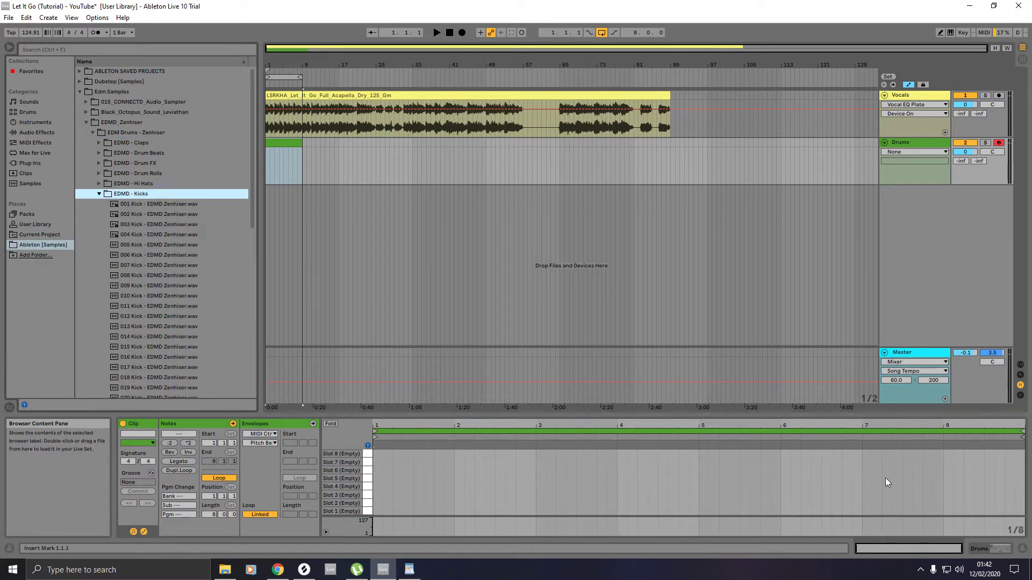
Show the Drums track's Impulse device and audition kick samples 001 through 008 in the EDMD - Kicks folder.
click(1001, 548)
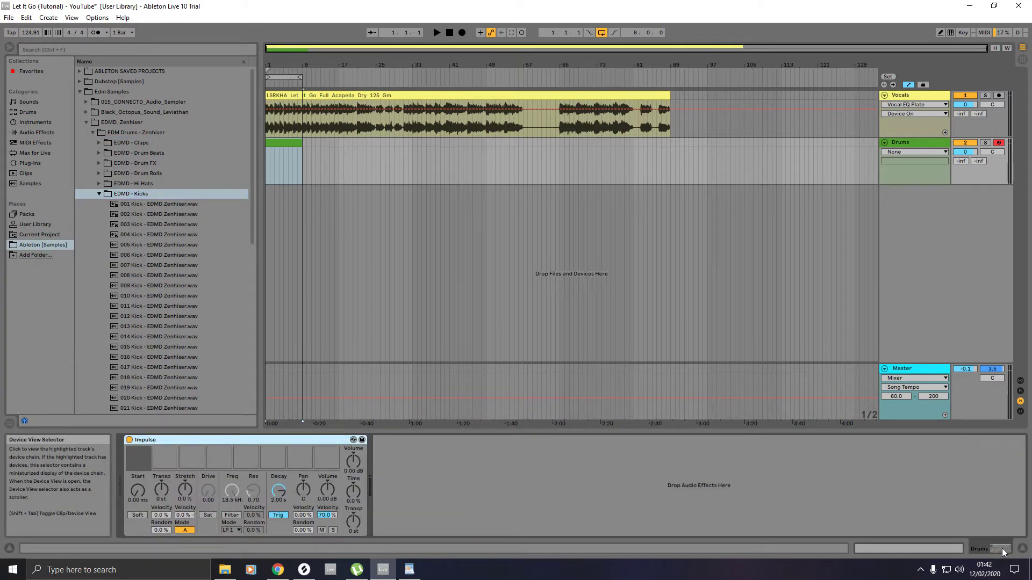
click(166, 205)
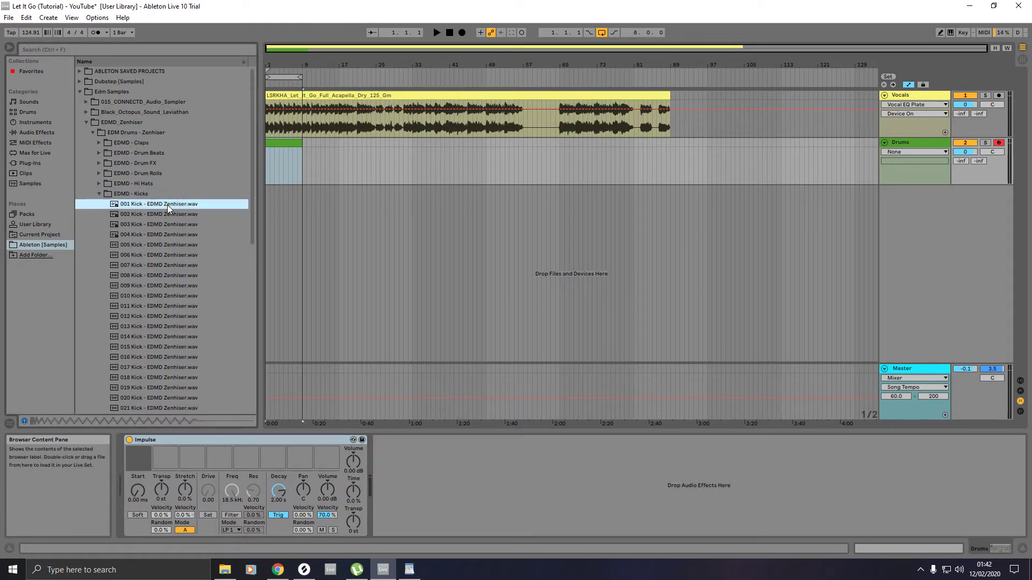
click(162, 214)
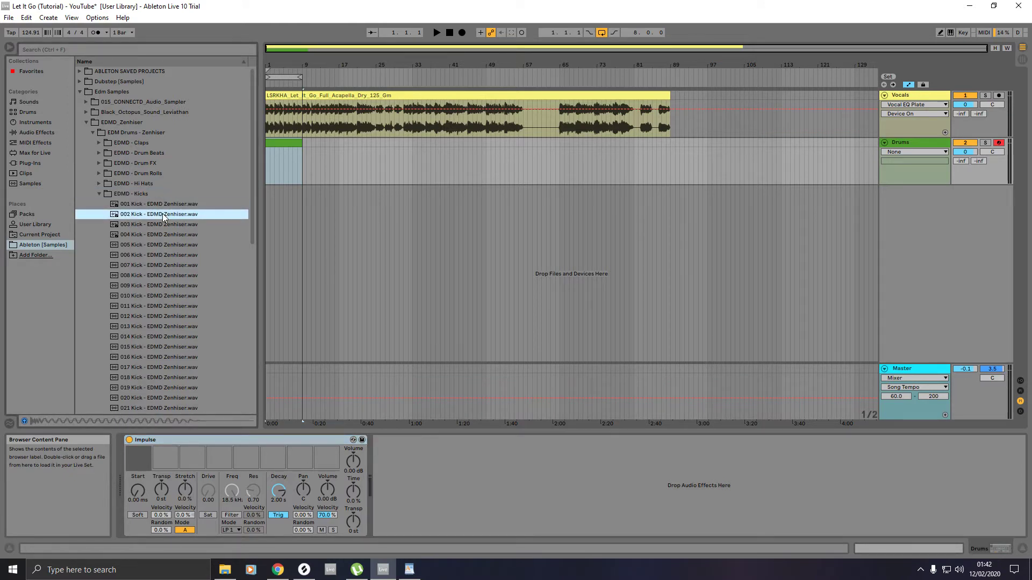
click(160, 225)
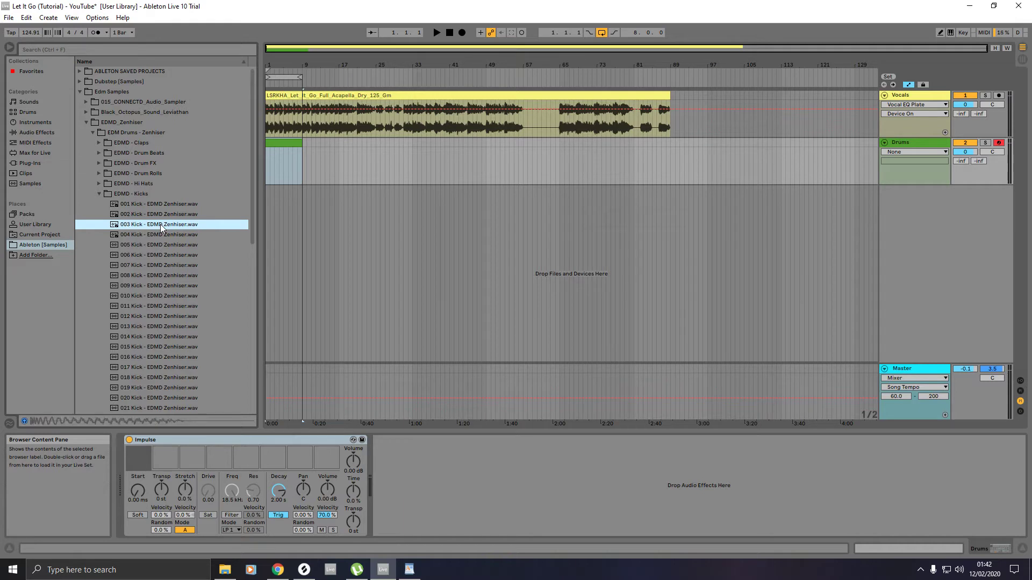
click(160, 235)
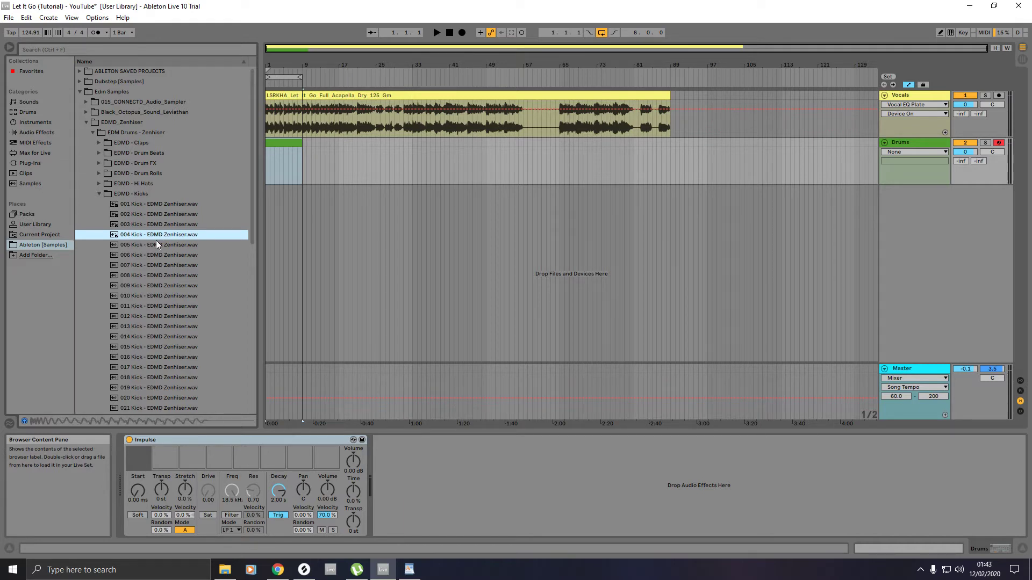
click(155, 247)
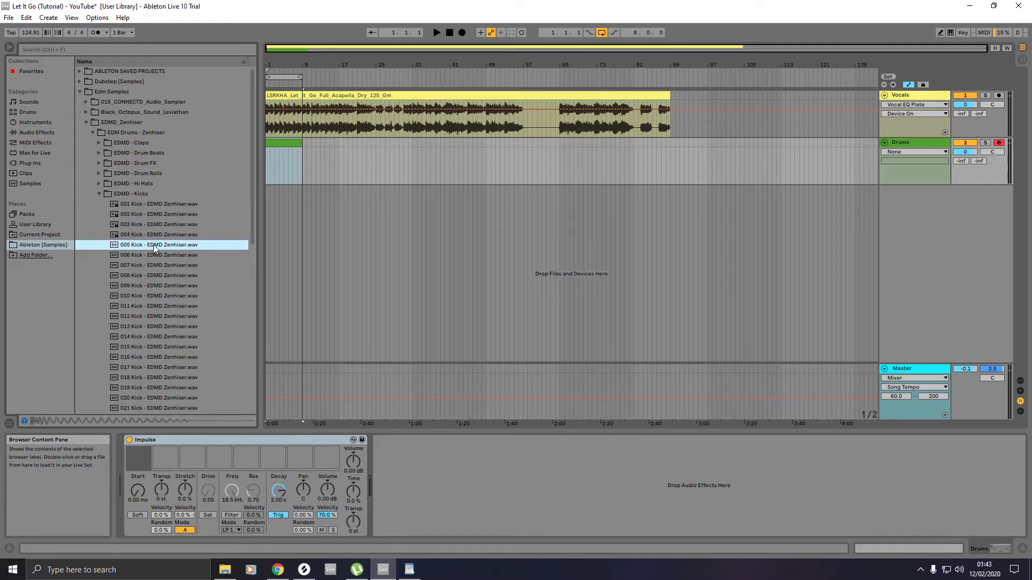
click(147, 256)
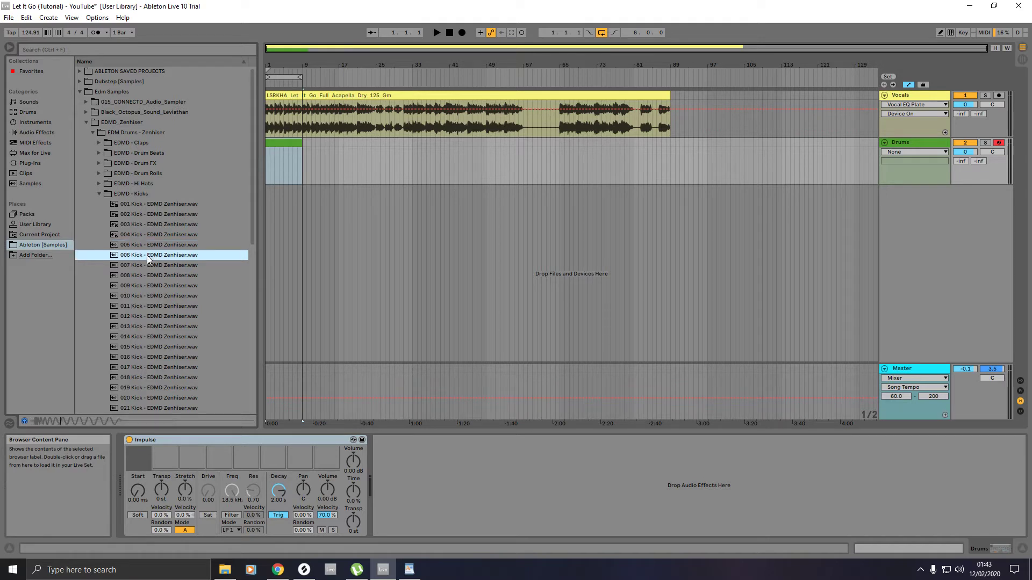
click(140, 265)
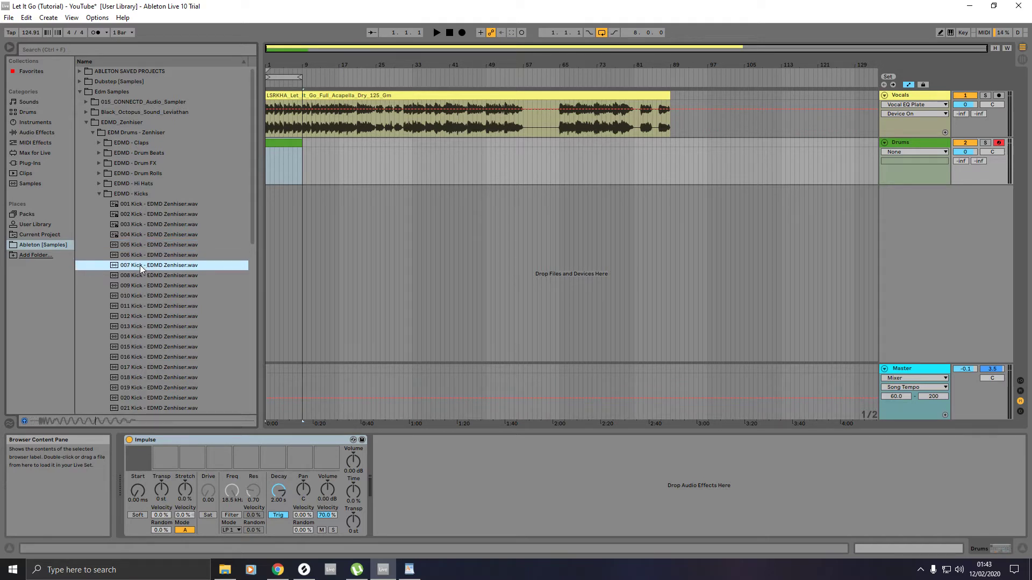
click(137, 275)
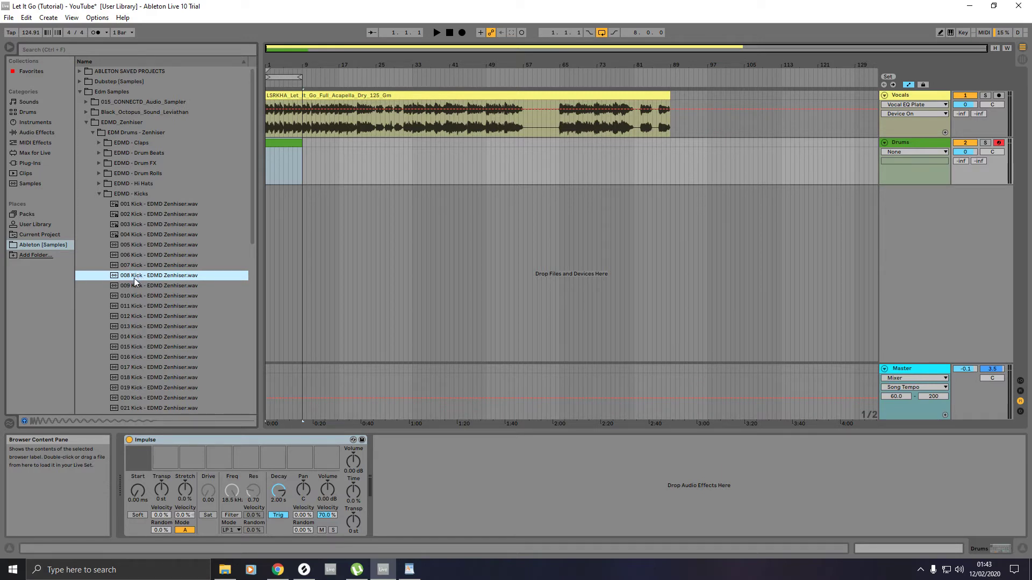
Load 008 Kick - EDMD Zenhiser.wav into Impulse's first sample slot and test its sound.
drag(135, 279, 137, 460)
click(138, 450)
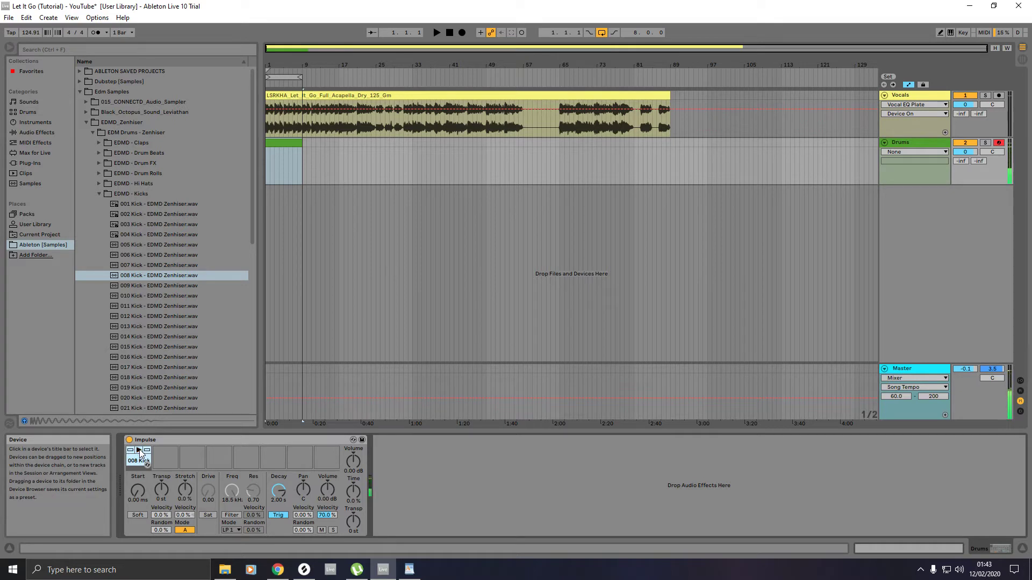
Audition kicks 009 and 010, load 010 Kick - EDMD Zenhiser.wav into Impulse's first slot and test its sound.
click(147, 289)
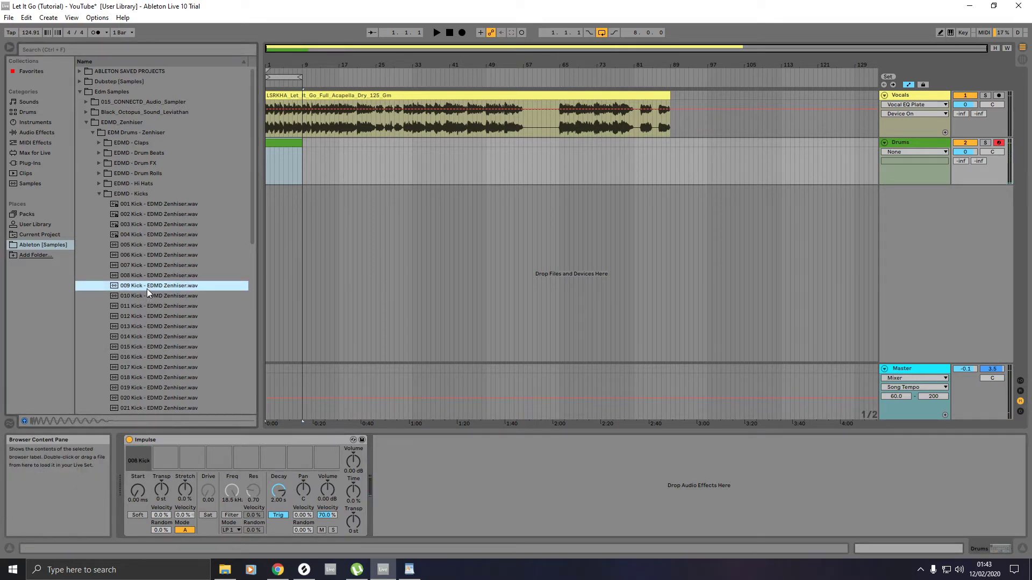
click(143, 295)
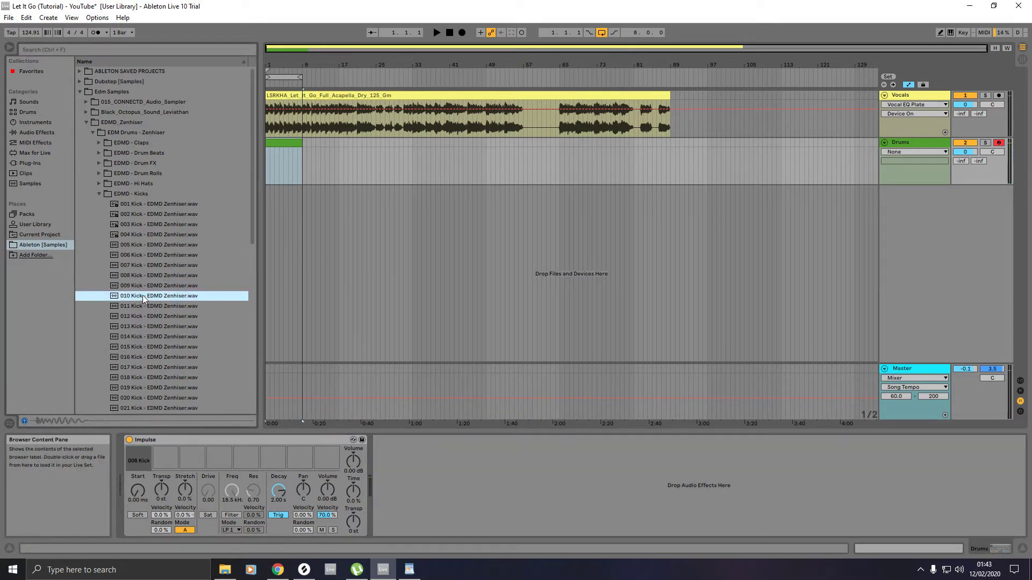
drag(143, 295, 139, 451)
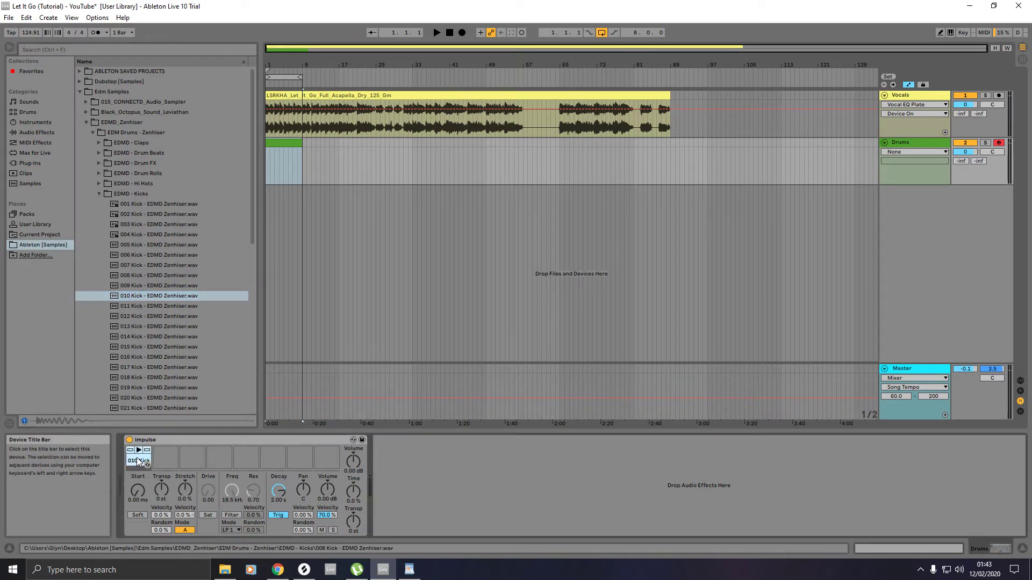
click(138, 451)
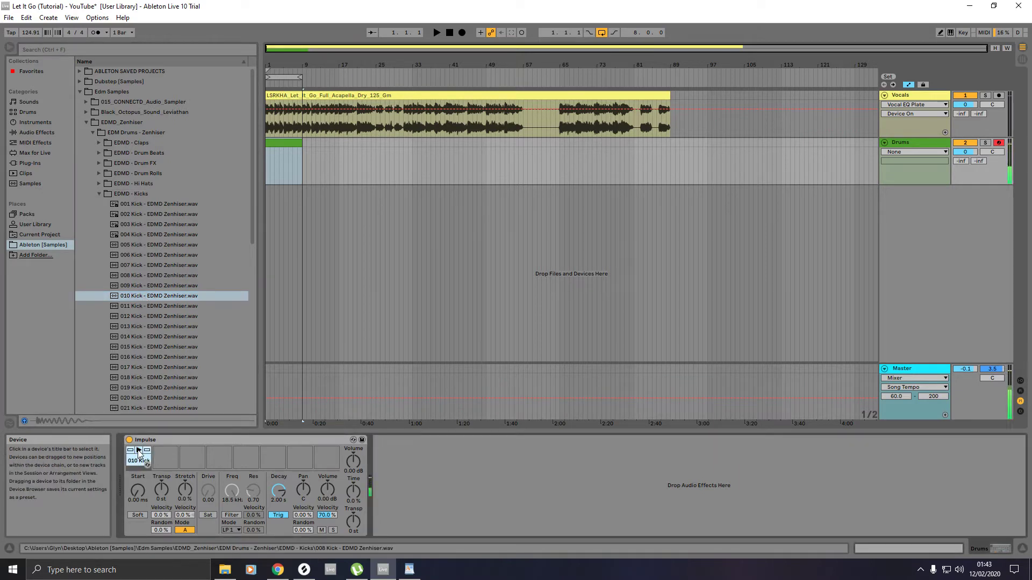
click(138, 451)
click(138, 450)
Load 001 Snare - EDMD Zenhiser.wav from the EDMD - Snares folder into Impulse's second slot and play it.
click(99, 195)
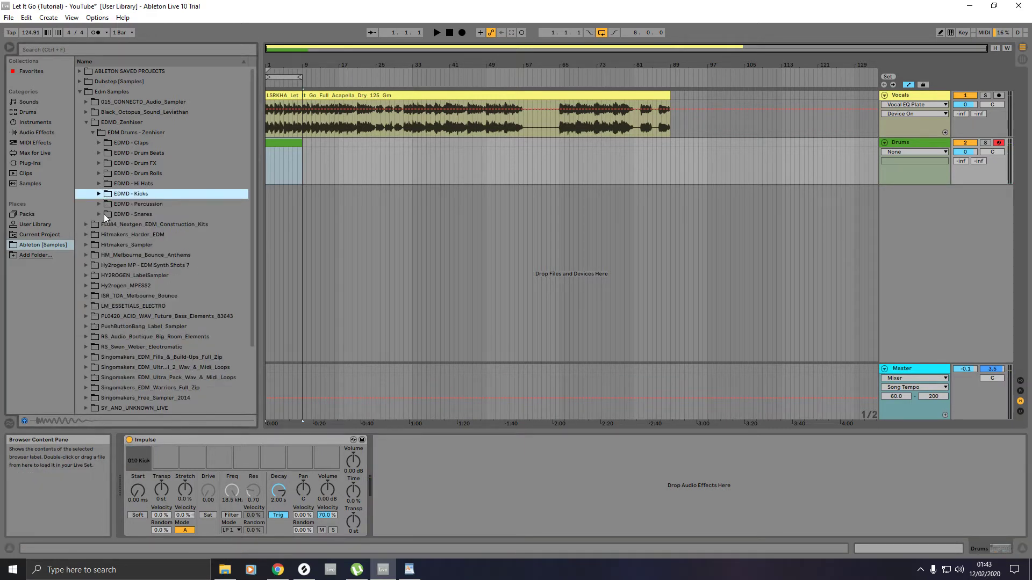
click(100, 215)
click(141, 224)
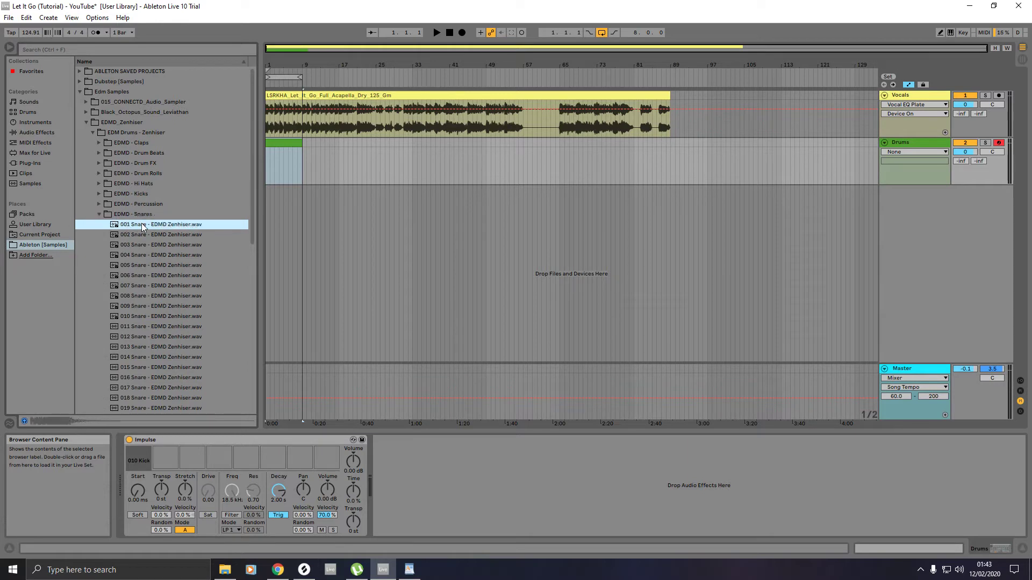
drag(175, 407, 163, 456)
click(165, 450)
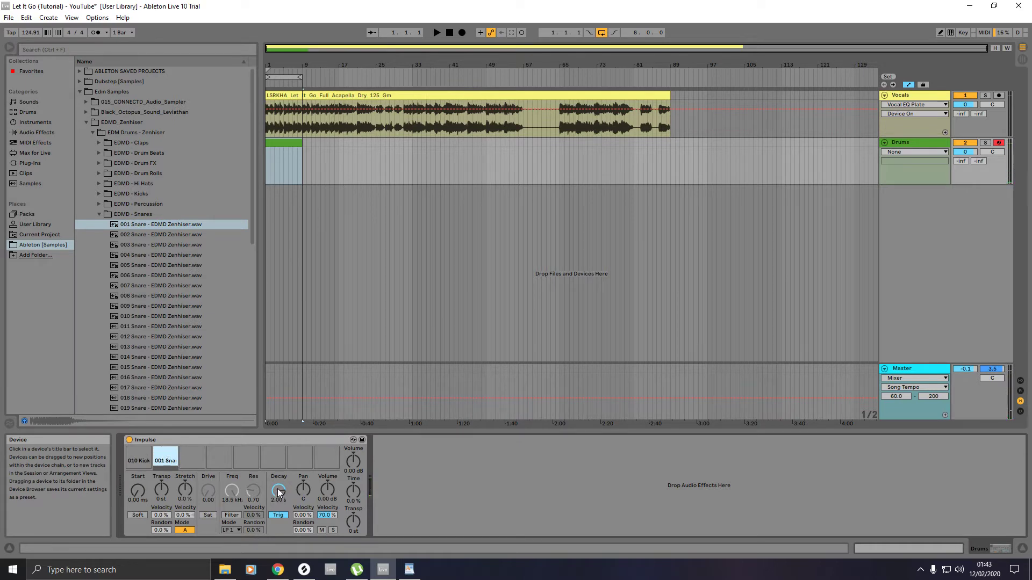
Try the snare slot's decay at 584 ms and at 10.0 s, playing the snare after each change.
drag(279, 493, 279, 515)
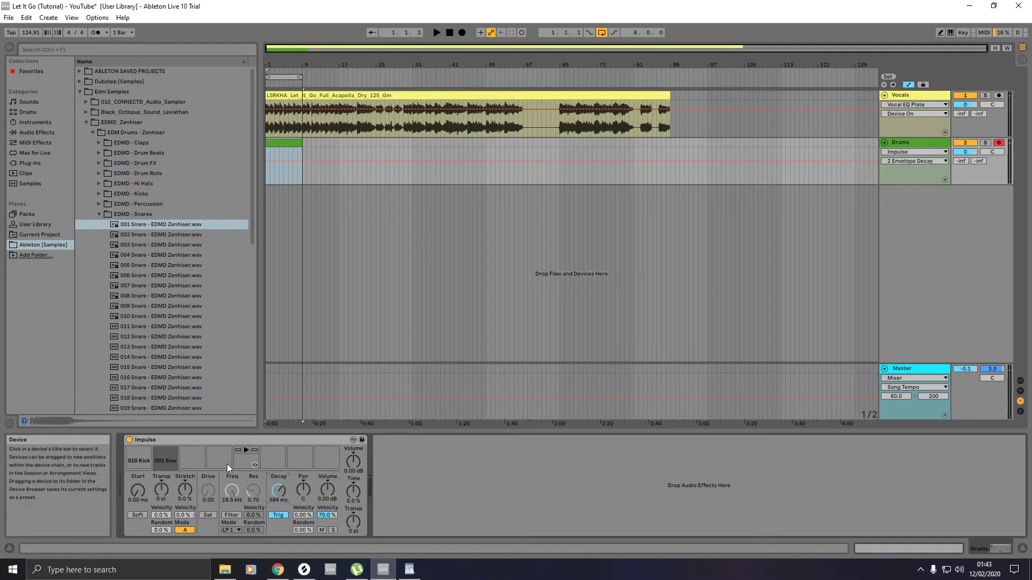
click(165, 450)
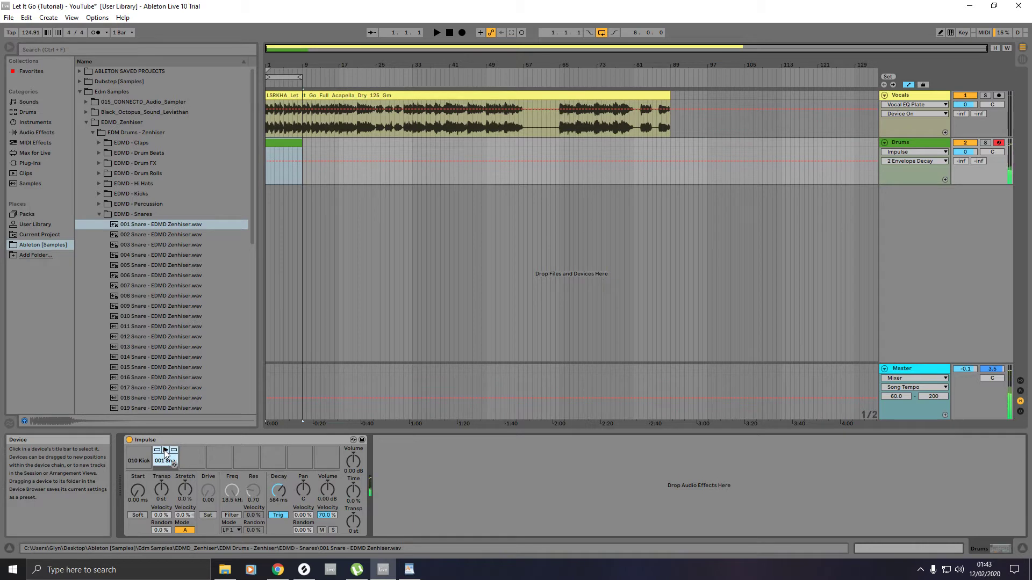
drag(279, 491, 278, 465)
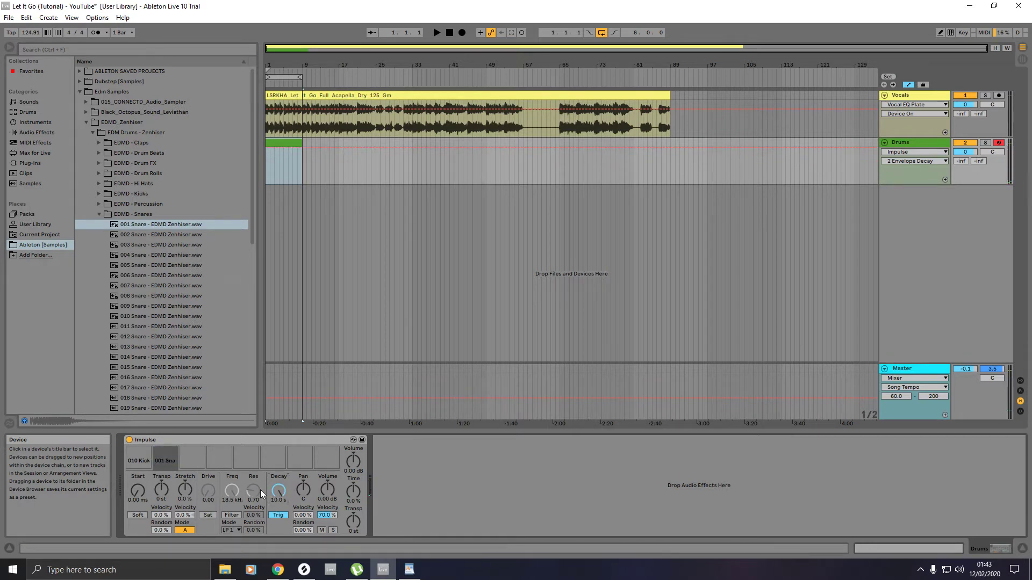
click(166, 450)
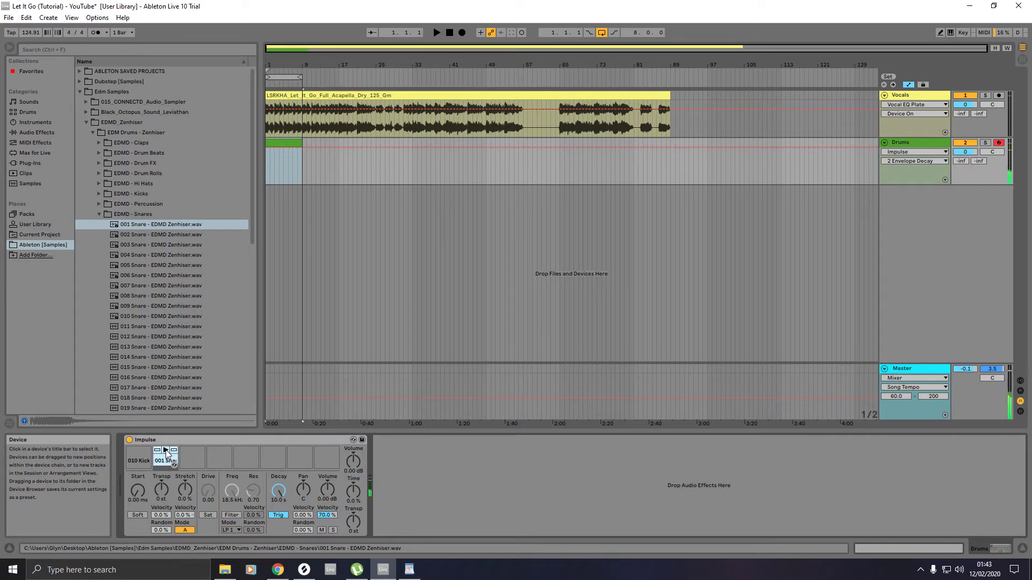
click(166, 450)
Set the snare slot's decay to 5.03 s and its volume to 3.20 dB.
drag(281, 492, 281, 497)
click(323, 489)
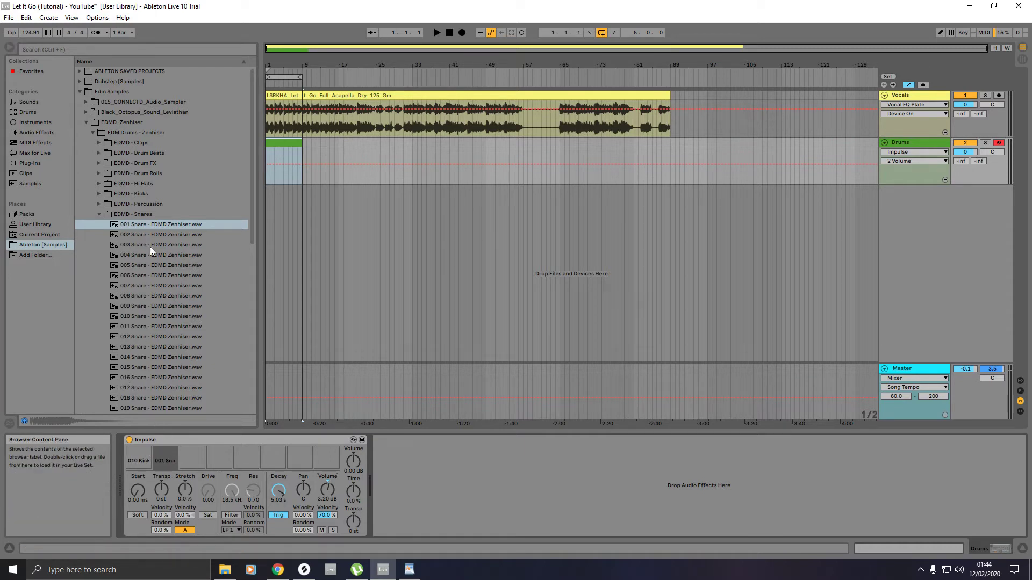
Audition hi-hats 001 to 003 in the EDMD - Hi Hats folder and load 003 Hi Hat into Impulse's third slot.
click(98, 214)
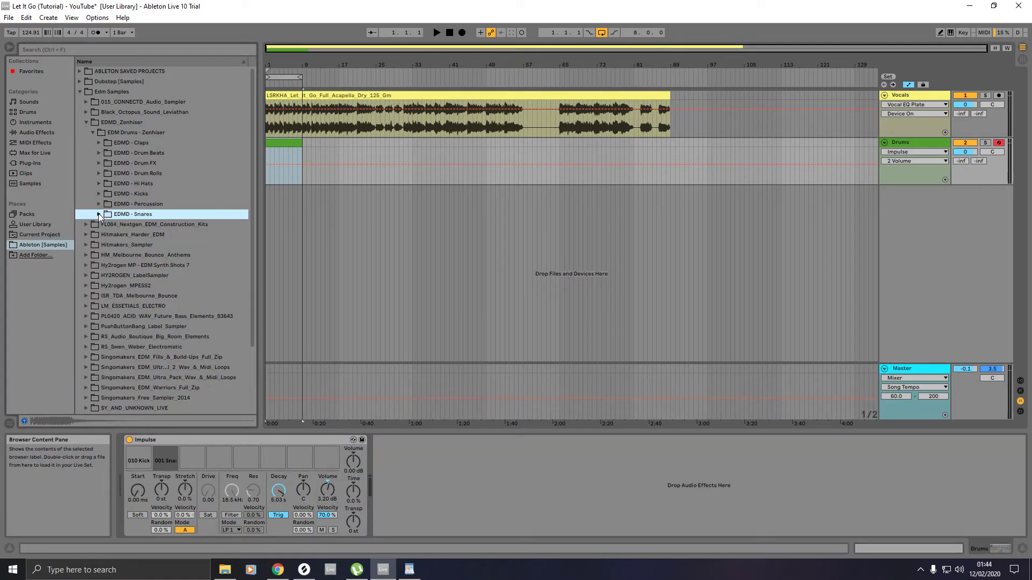
click(99, 184)
click(143, 193)
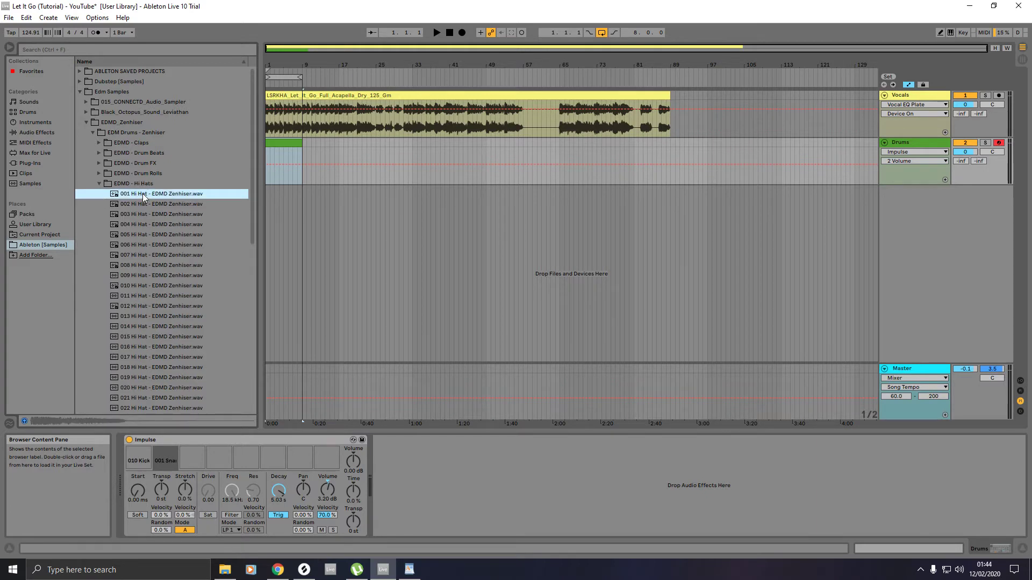
click(141, 204)
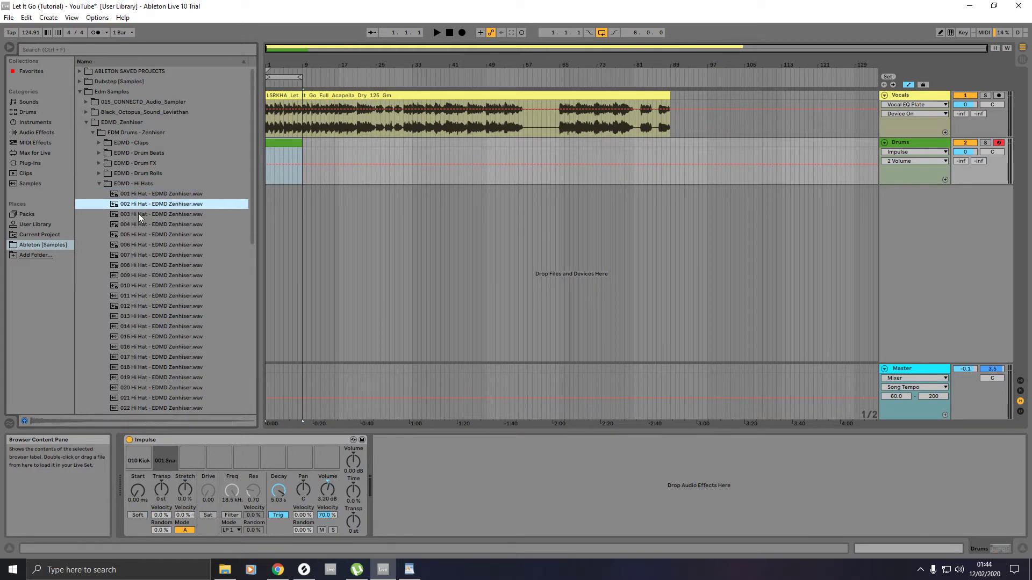
click(139, 214)
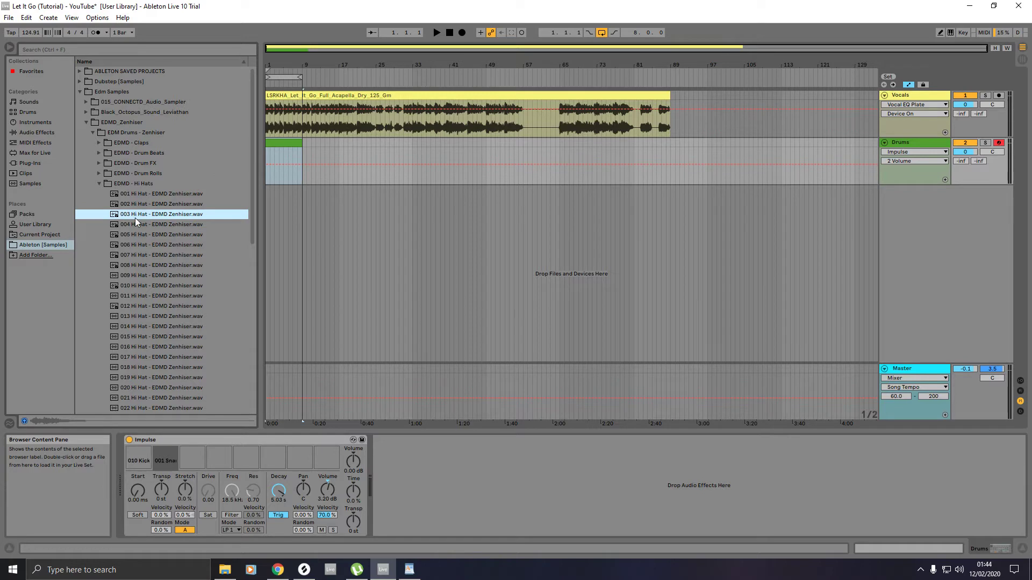
drag(134, 217, 198, 460)
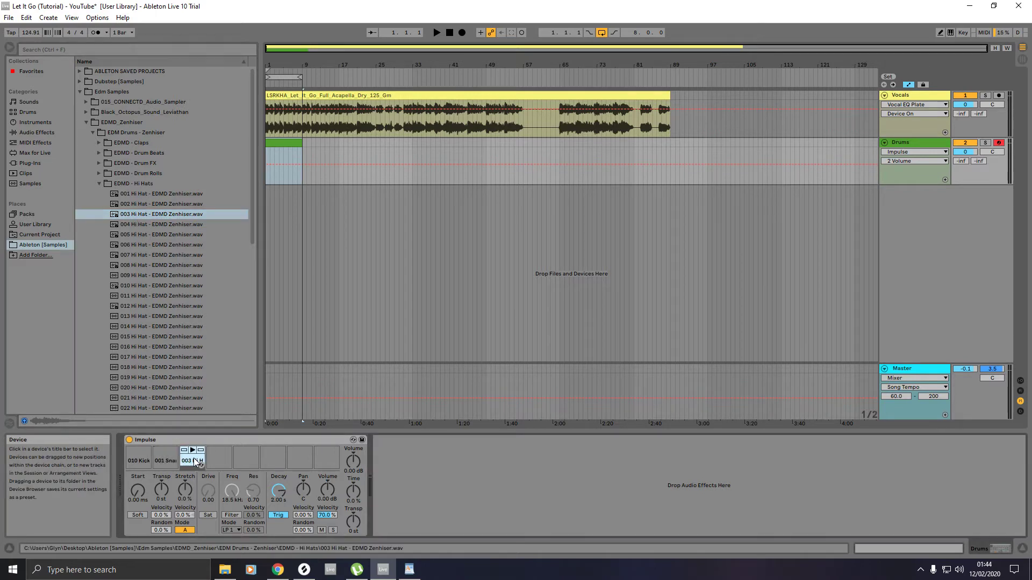
Test the hi-hat slot's sound and set its decay to 3.90 s.
click(193, 450)
click(193, 451)
drag(279, 490, 278, 475)
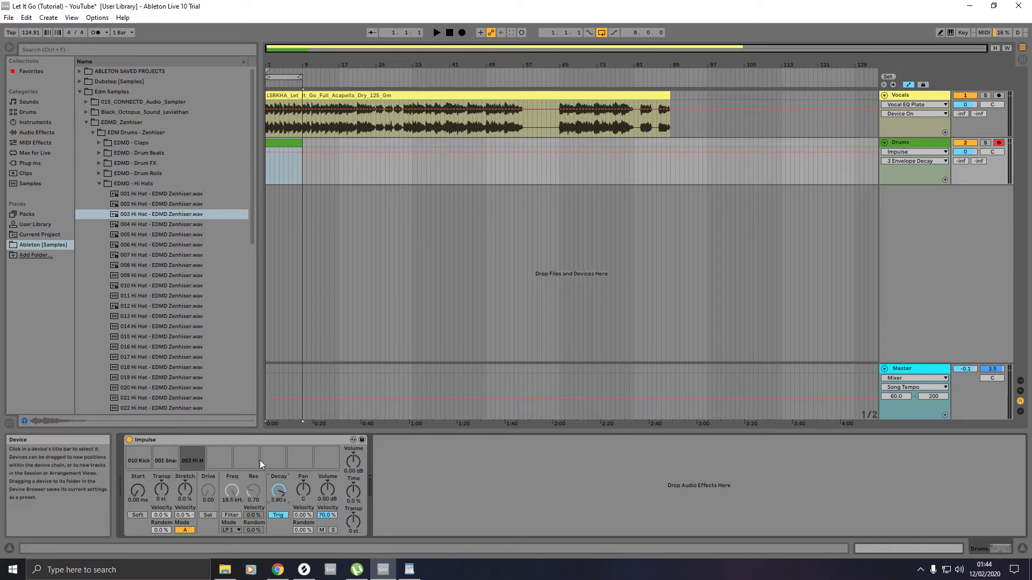
click(192, 450)
Audition several samples in the EDMD - Claps folder and load 010 Clap - EDMD Zenhiser.wav into Impulse's fourth slot.
click(99, 183)
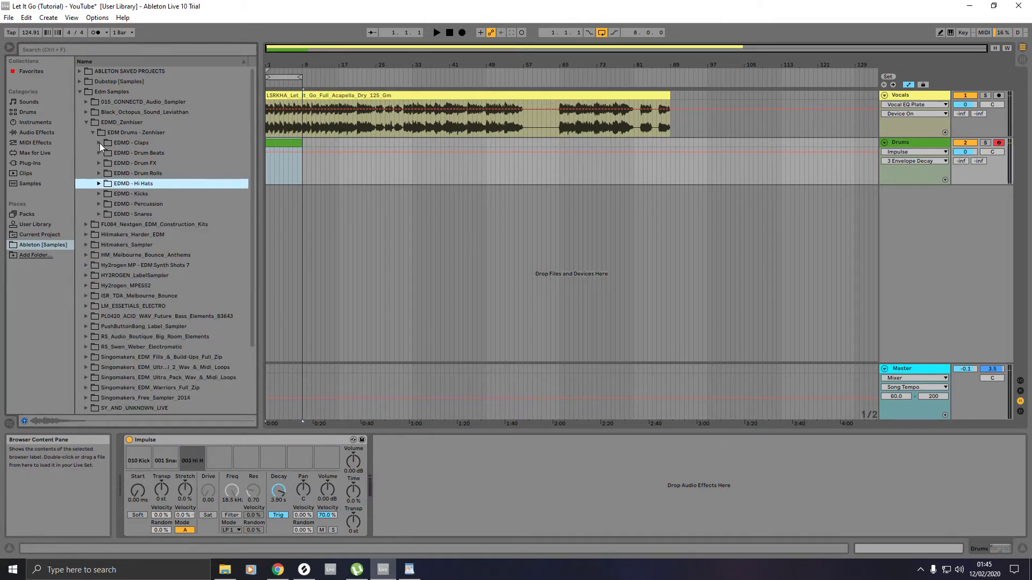
click(99, 143)
click(160, 177)
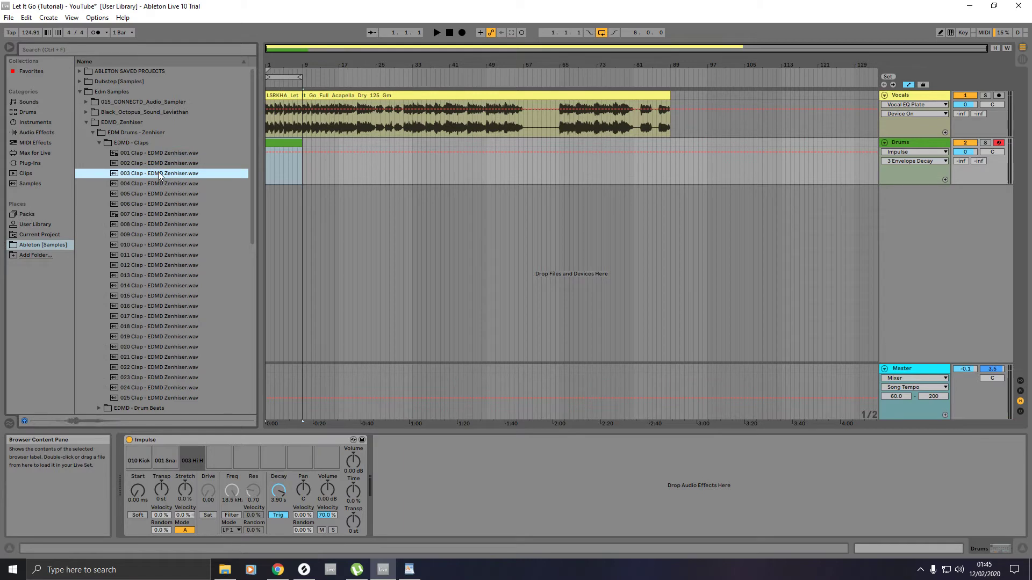
key(Up)
key(Up)
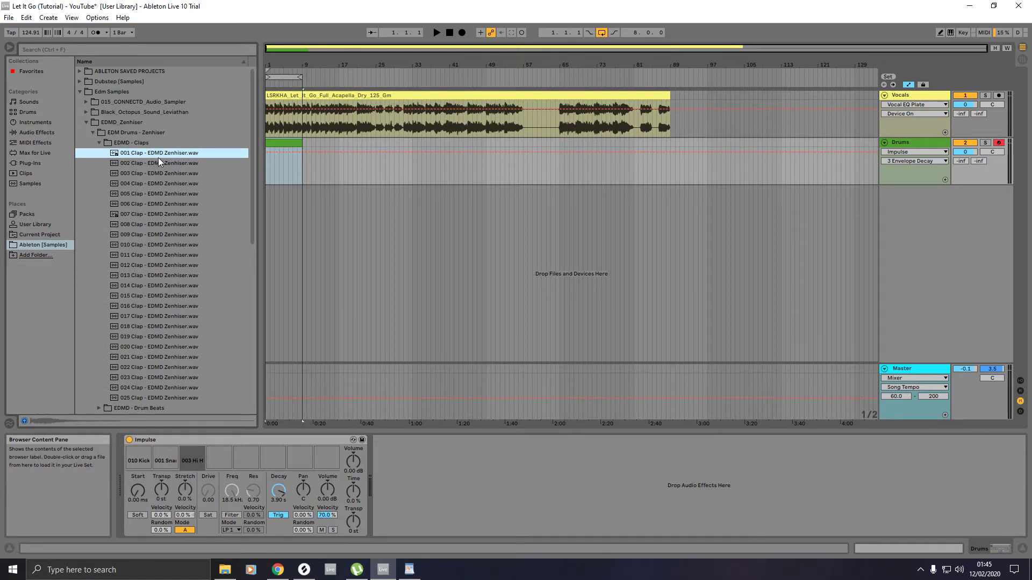
click(157, 161)
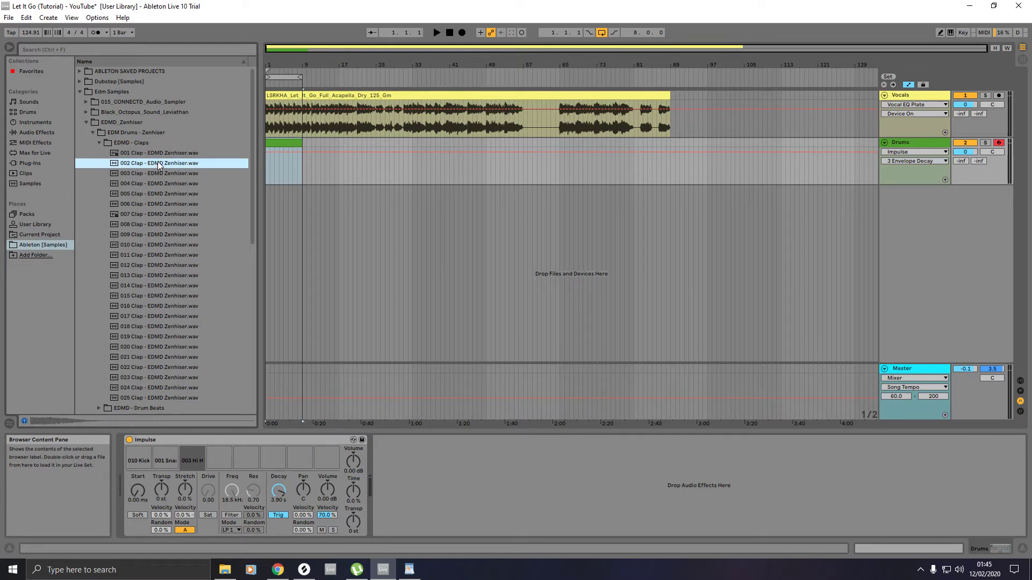
click(153, 204)
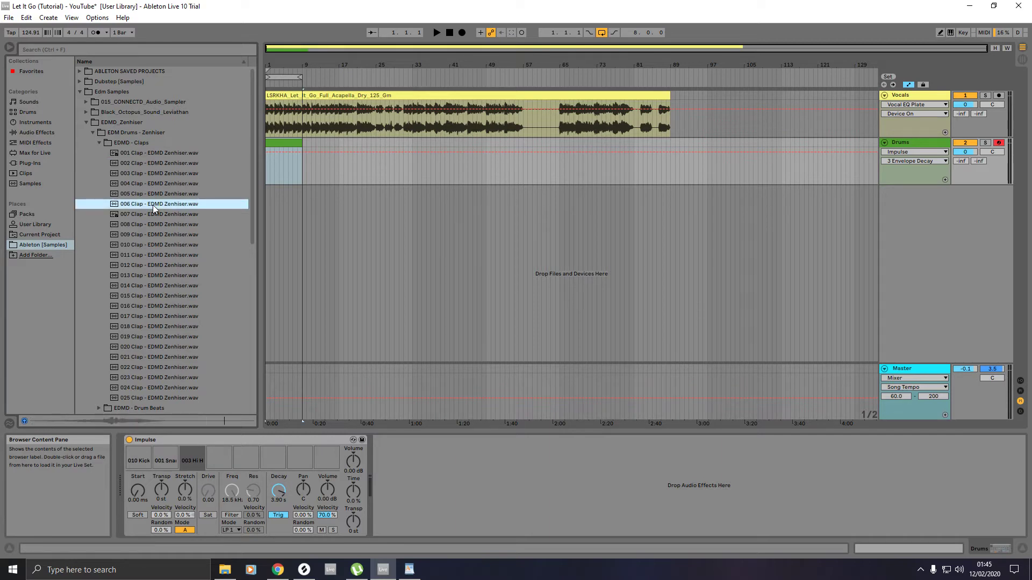
click(141, 247)
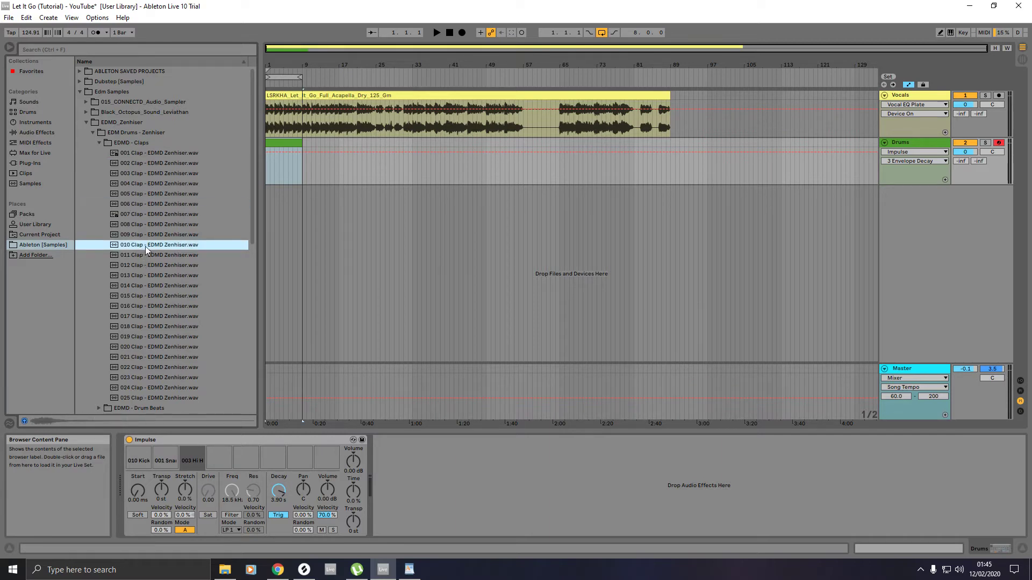
drag(147, 244, 217, 460)
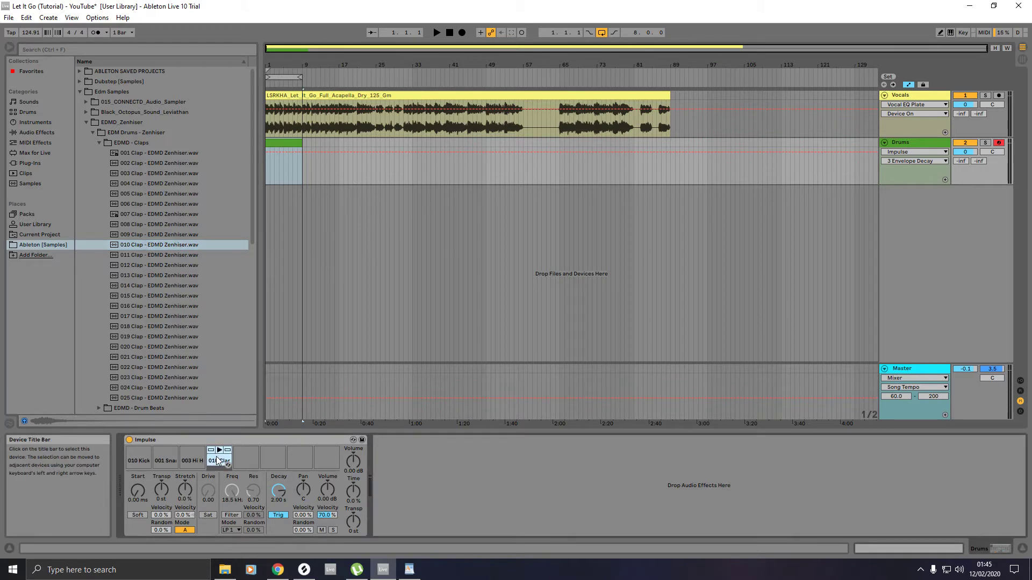
Set the clap slot's decay to 10.0 s and its volume to 6.51 dB, auditioning the sound after each change.
click(220, 450)
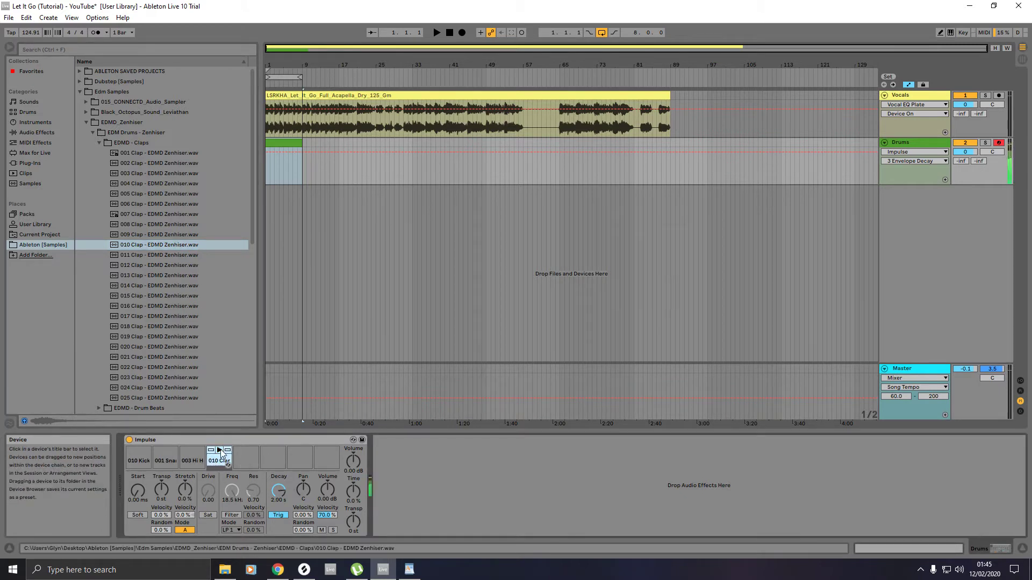
drag(278, 490, 278, 467)
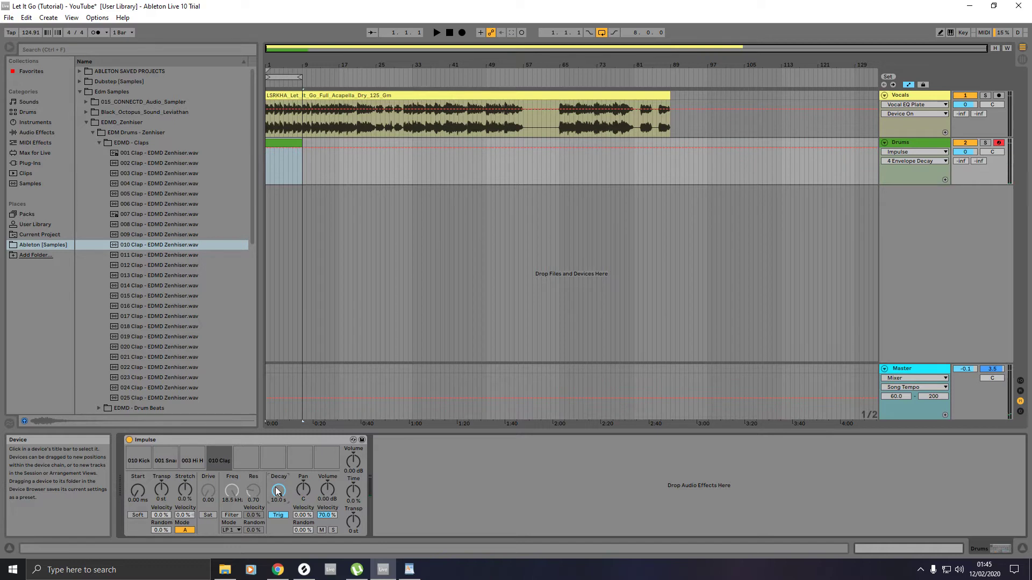
click(218, 450)
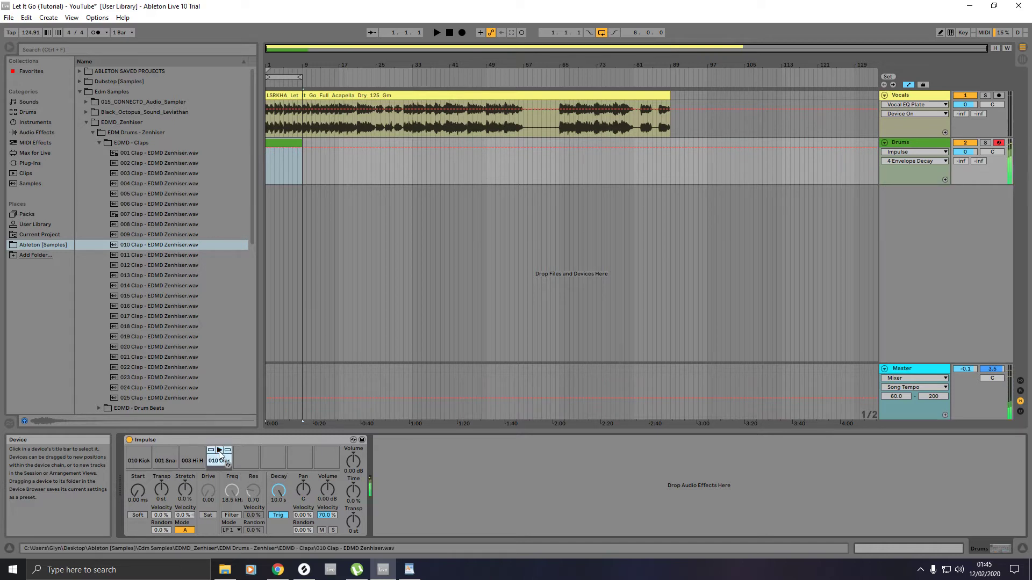
drag(327, 490, 328, 473)
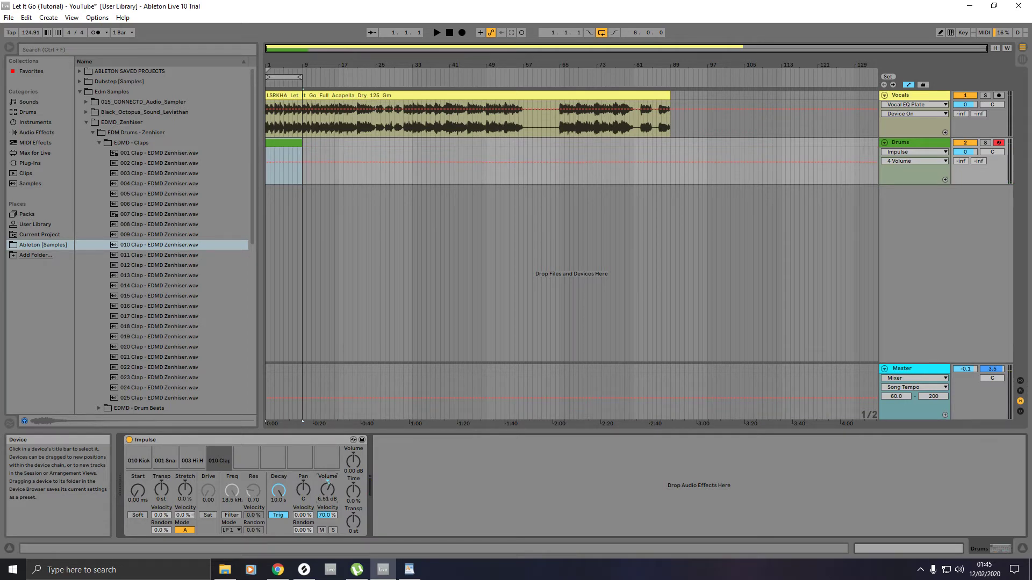
click(219, 450)
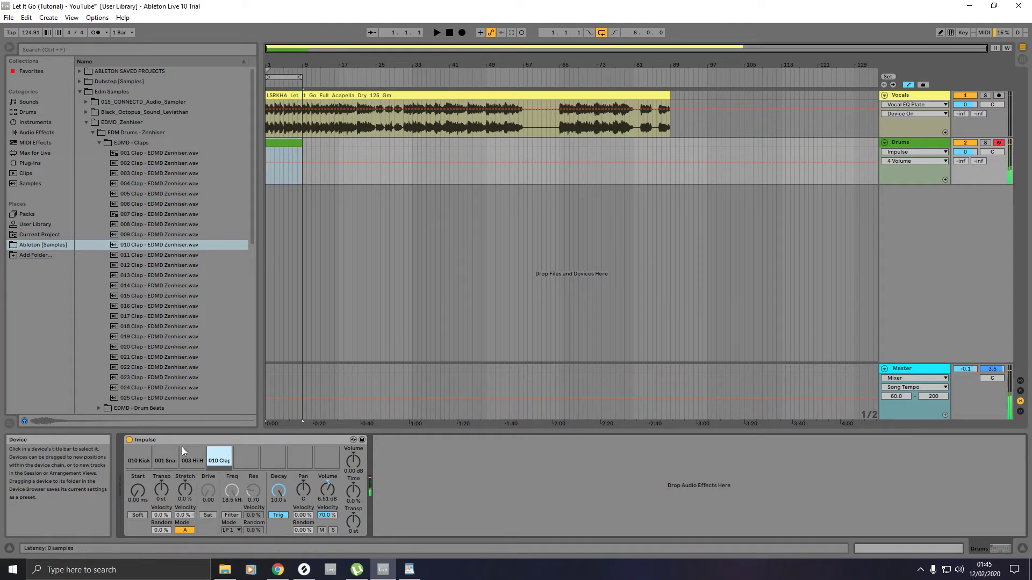
Load SEU4_Crash_01.wav from the Singomakers EDM Ultra Pack Vol.4 one-shot crashes into Impulse's fifth slot.
click(98, 143)
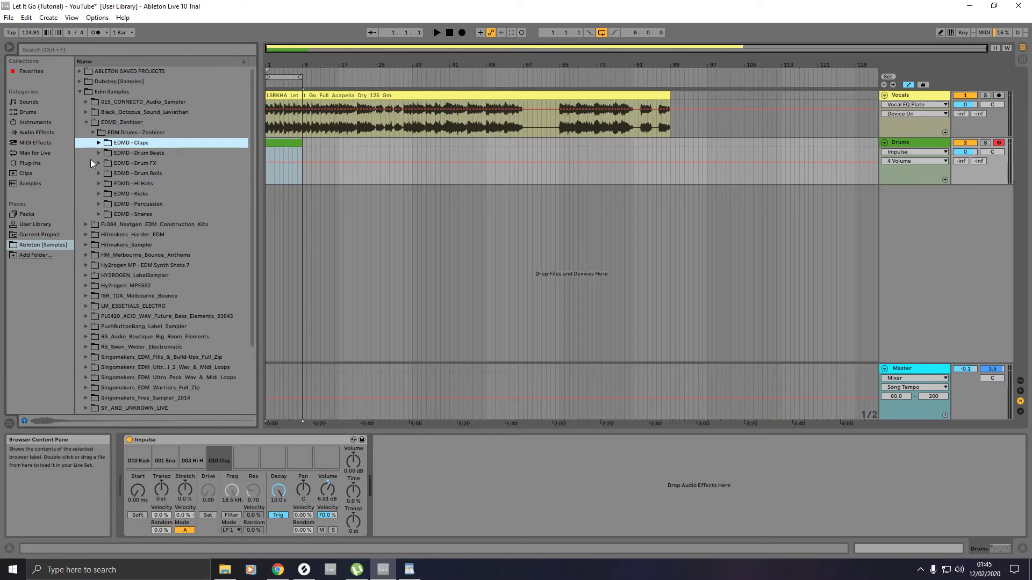
click(87, 123)
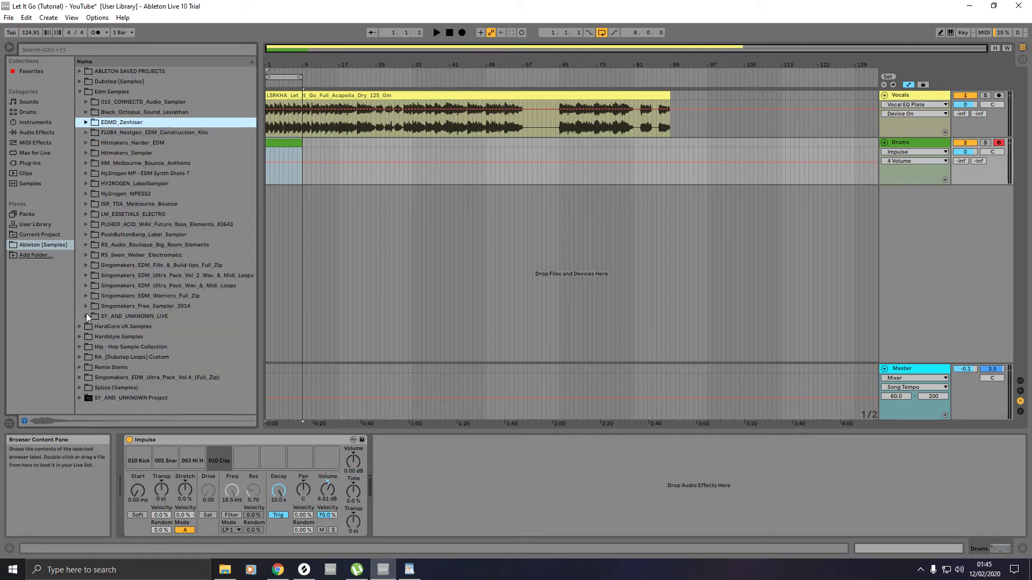
click(79, 377)
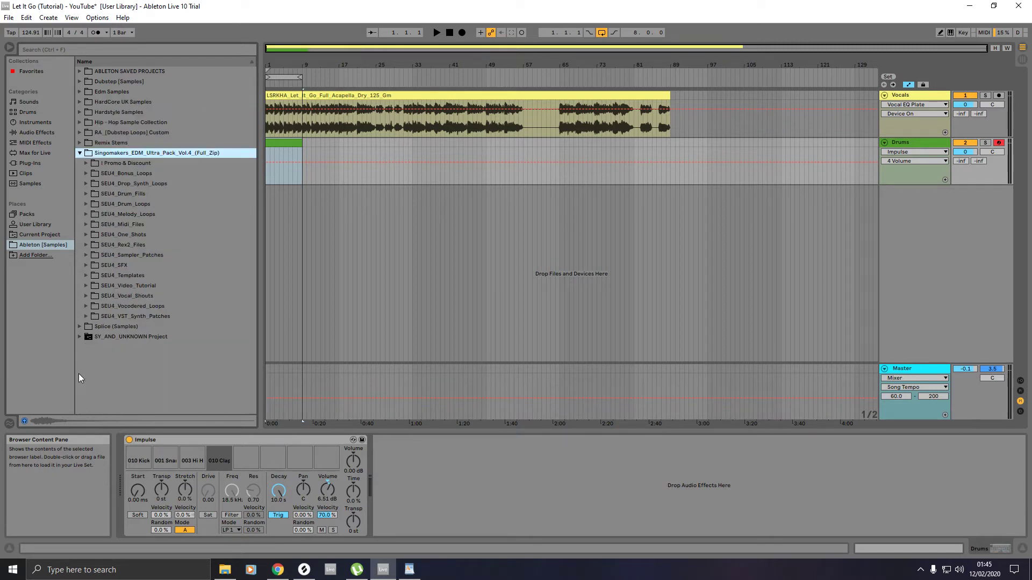
click(86, 235)
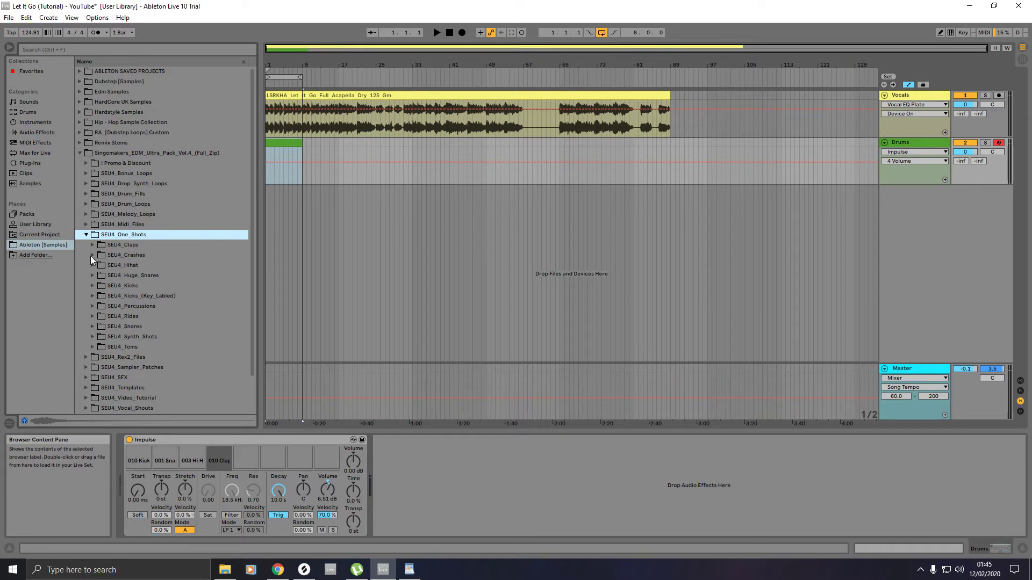
click(90, 256)
click(125, 266)
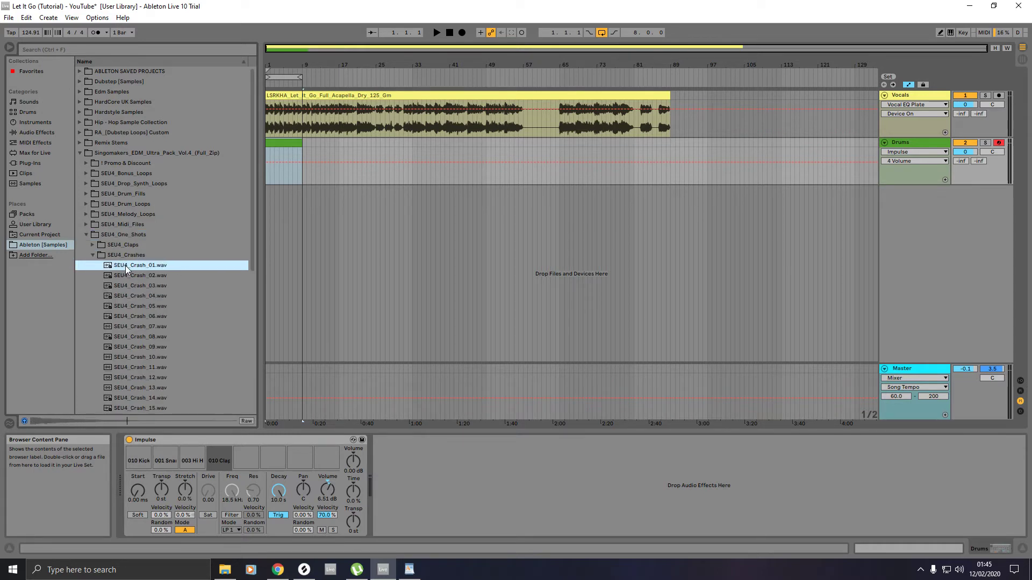
drag(125, 265, 248, 460)
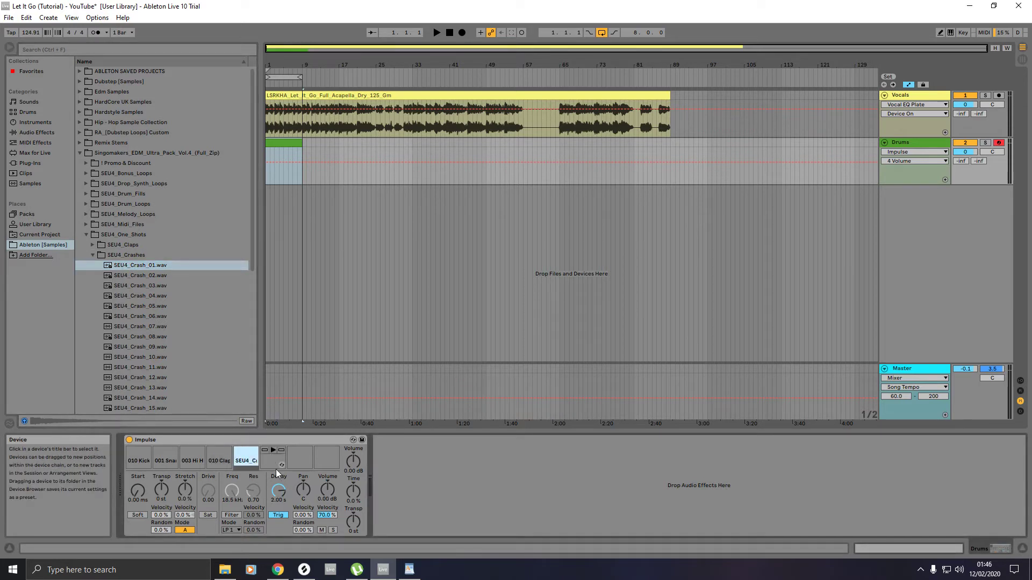
Shorten the crash slot's decay to 1.15 s, auditioning the sound between adjustments.
drag(277, 497, 277, 516)
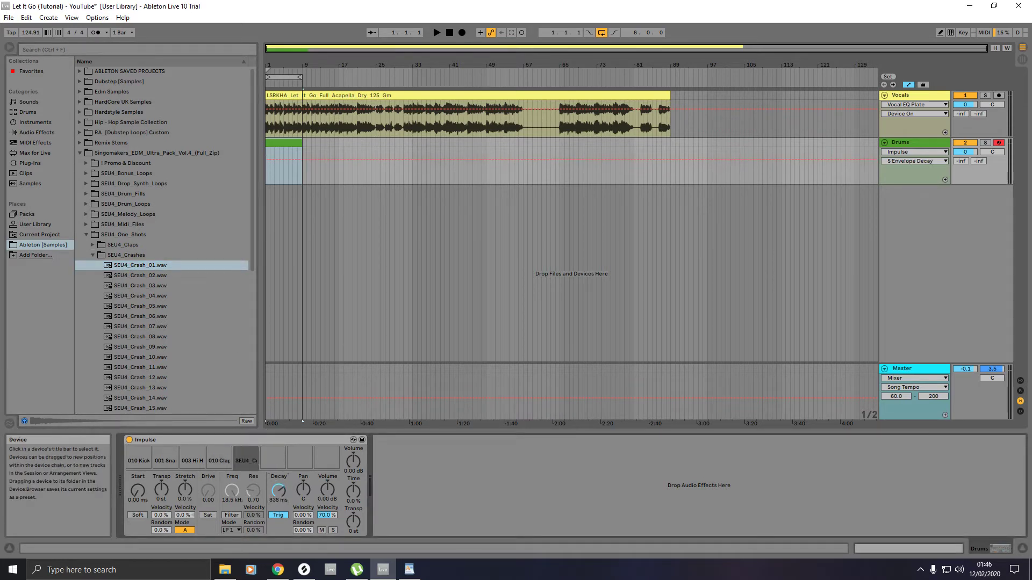
click(246, 450)
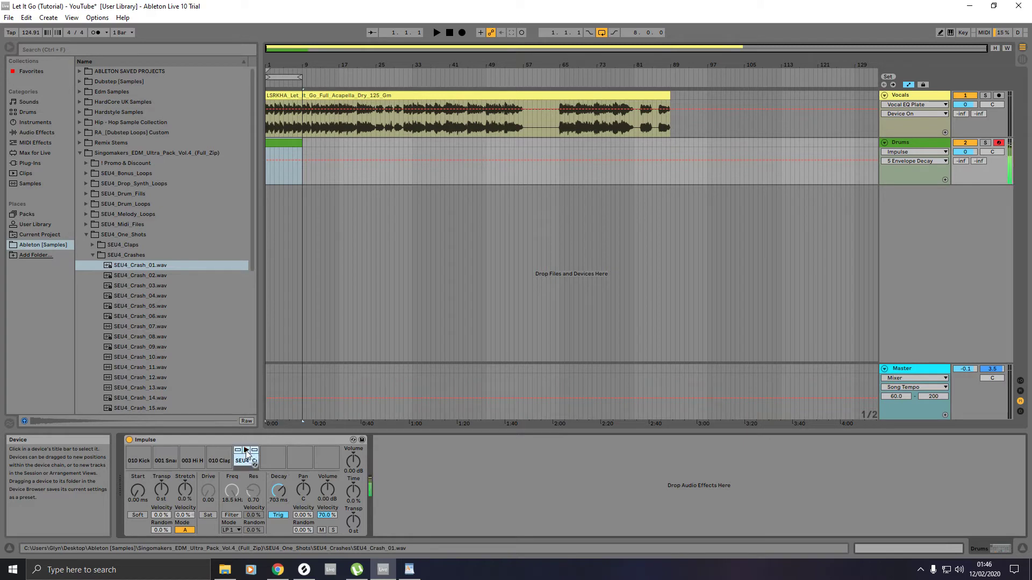
drag(278, 491, 279, 485)
click(243, 450)
drag(276, 492, 277, 489)
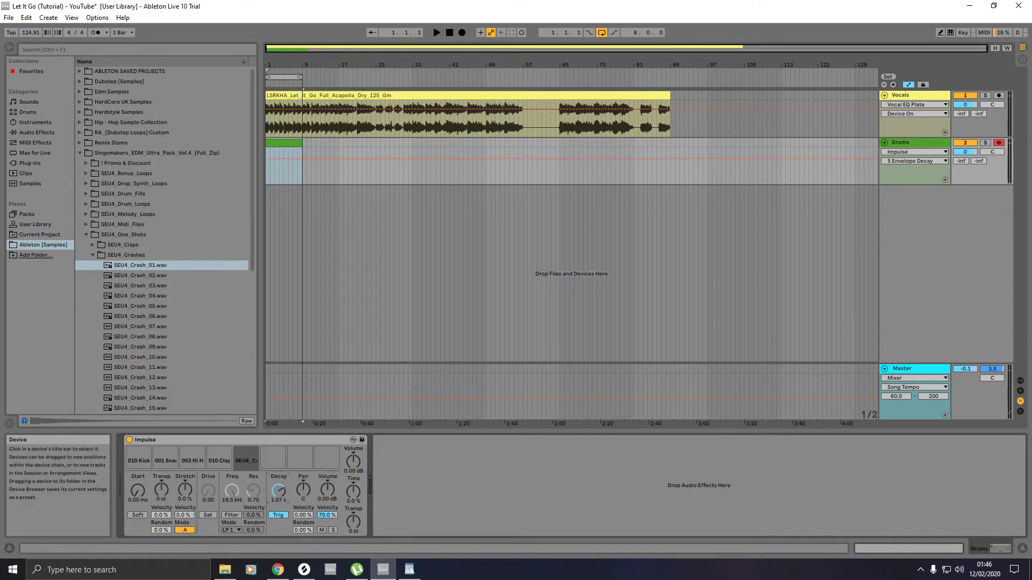
click(245, 449)
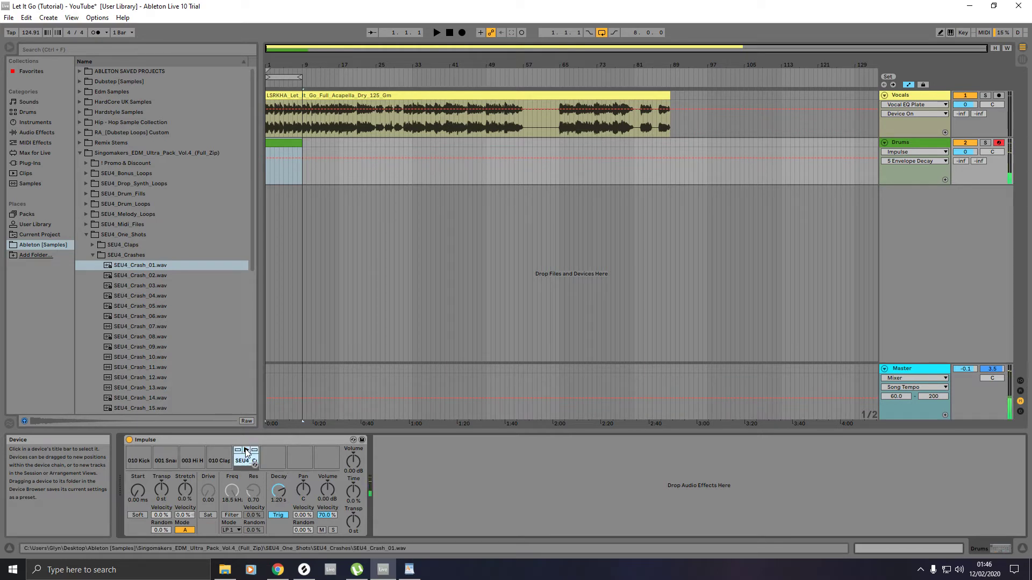
drag(278, 490, 279, 490)
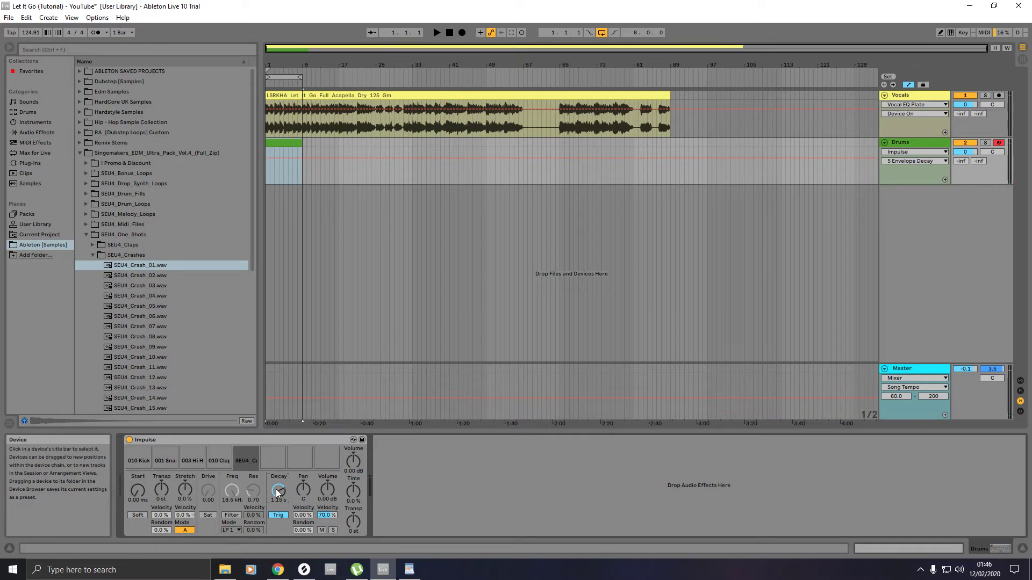
click(247, 450)
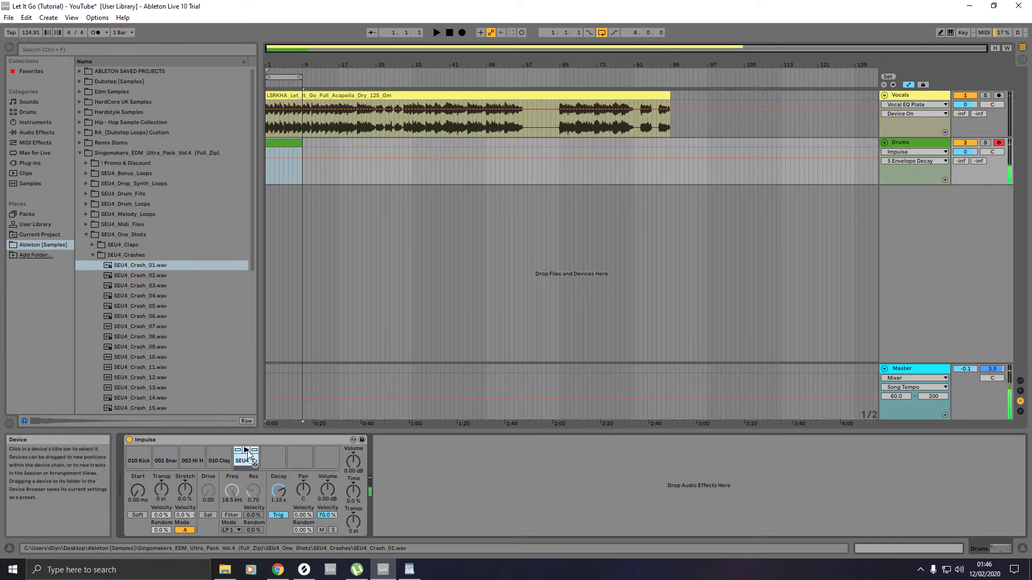
Raise the crash slot's volume to 2.57 dB and audition it.
click(327, 489)
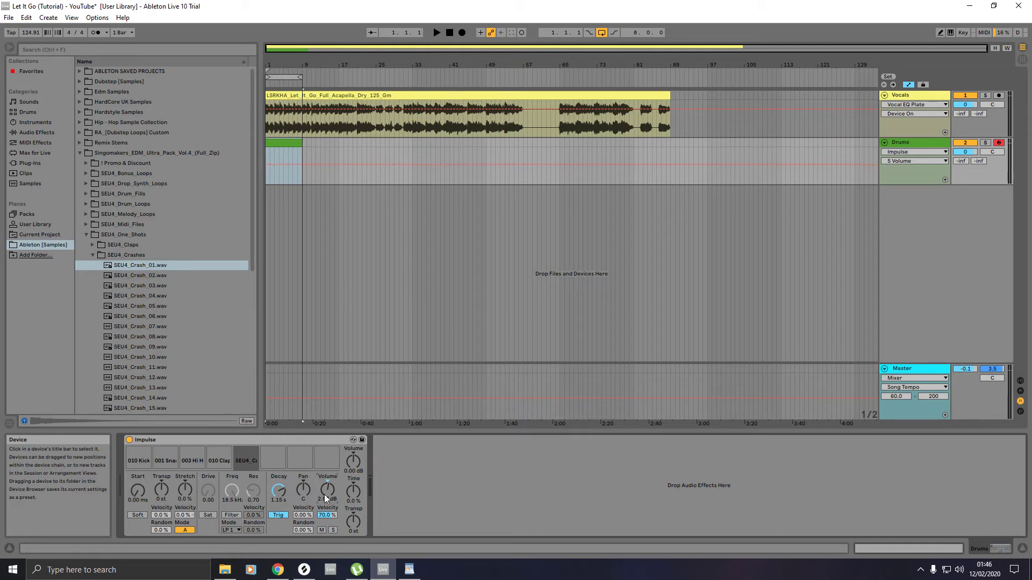
click(245, 451)
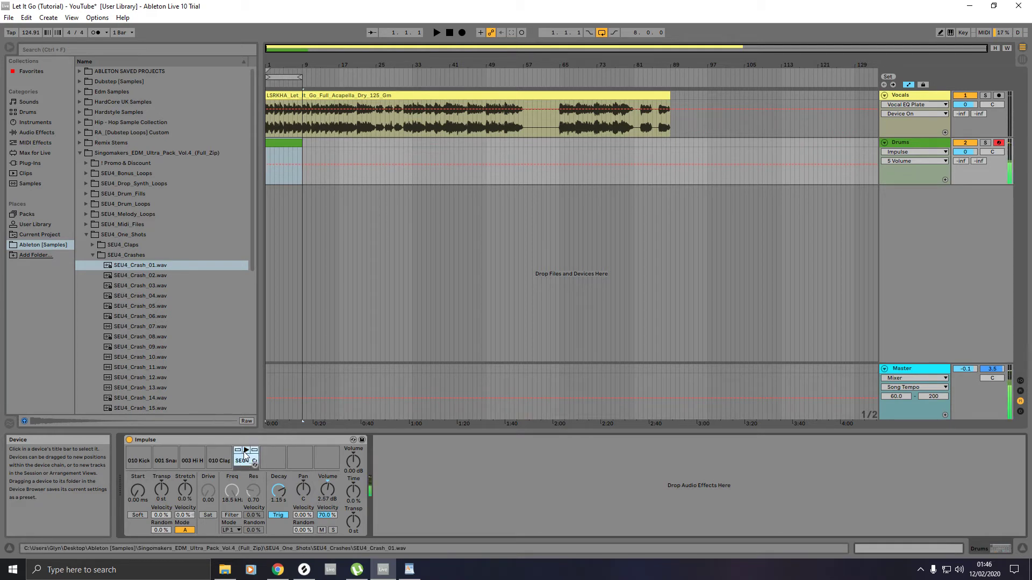
click(244, 451)
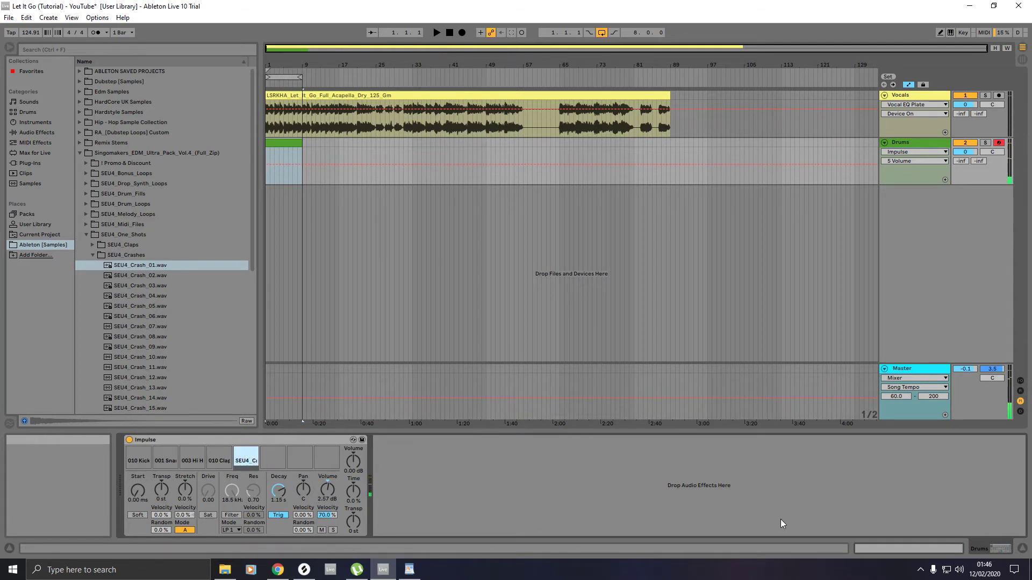
Open the Drums clip in an enlarged note editor with MIDI editor preview on.
click(914, 548)
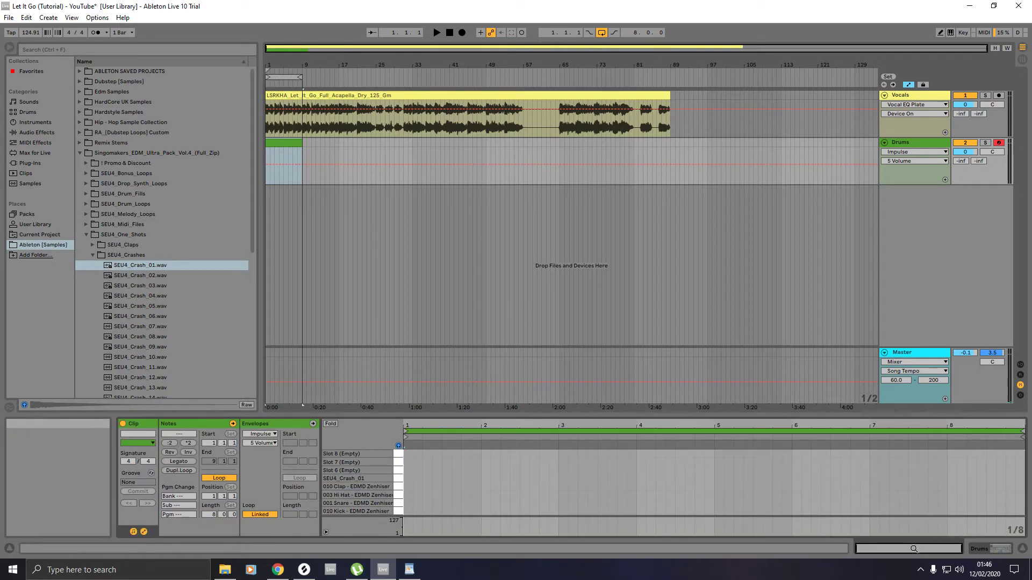
drag(688, 432, 685, 269)
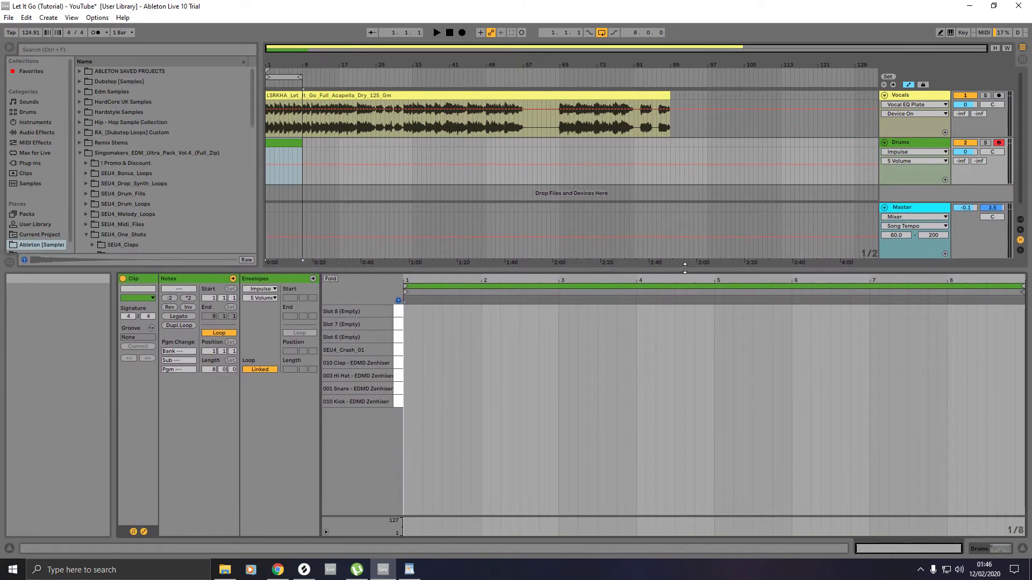
click(399, 298)
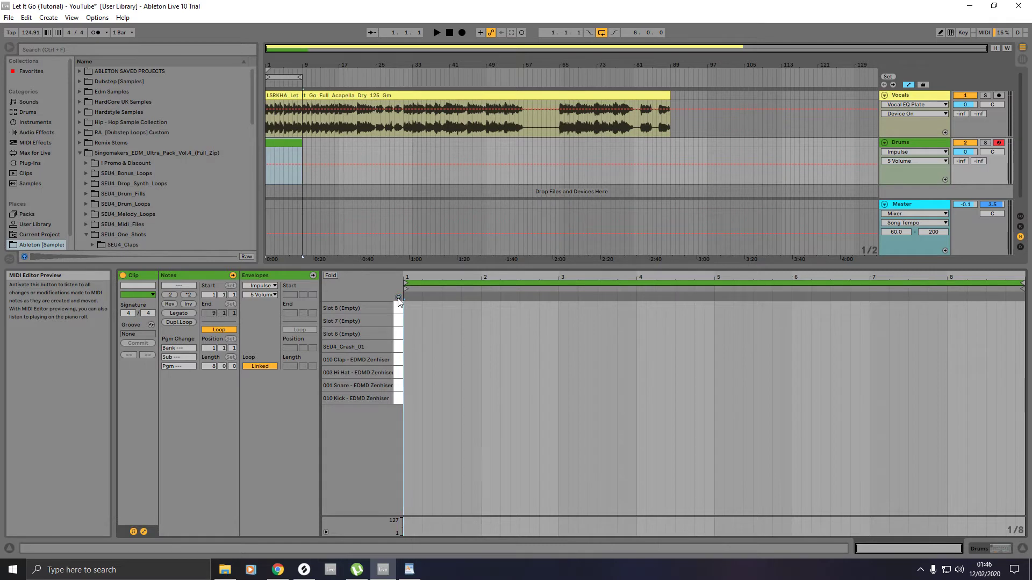
Set the note editor's fixed grid to 1/16 and turn on Draw Mode.
right_click(473, 348)
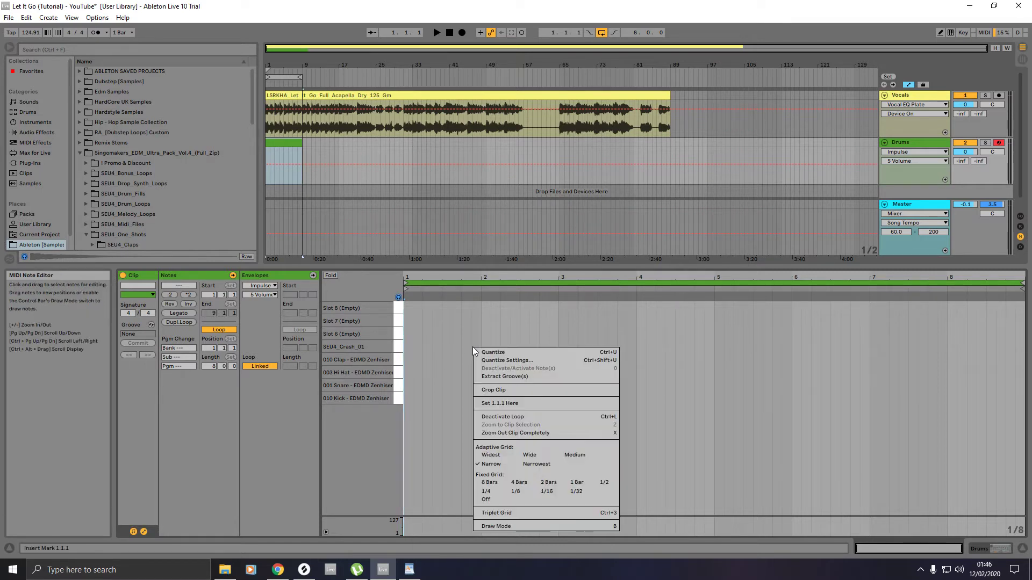
click(546, 492)
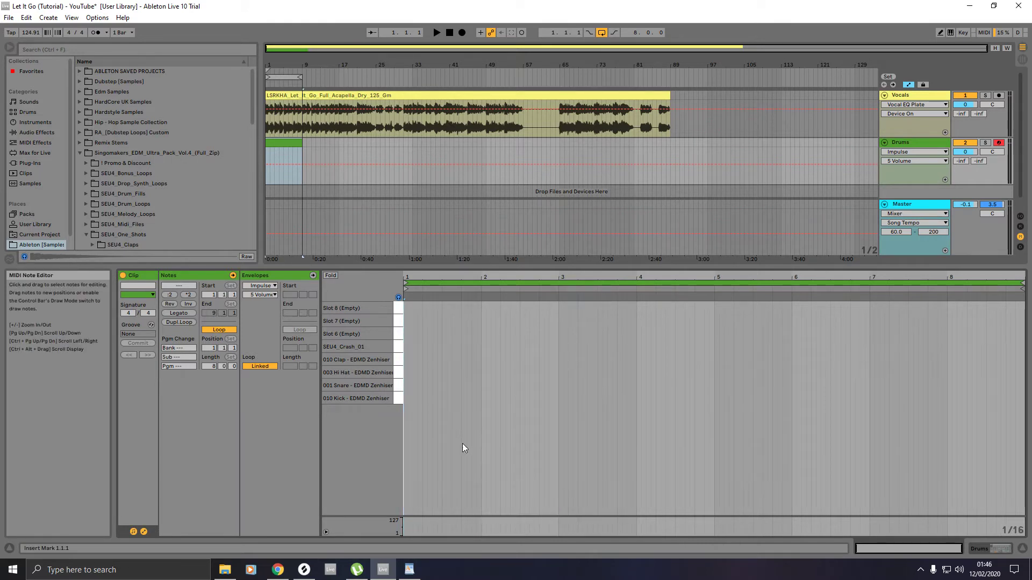
key(b)
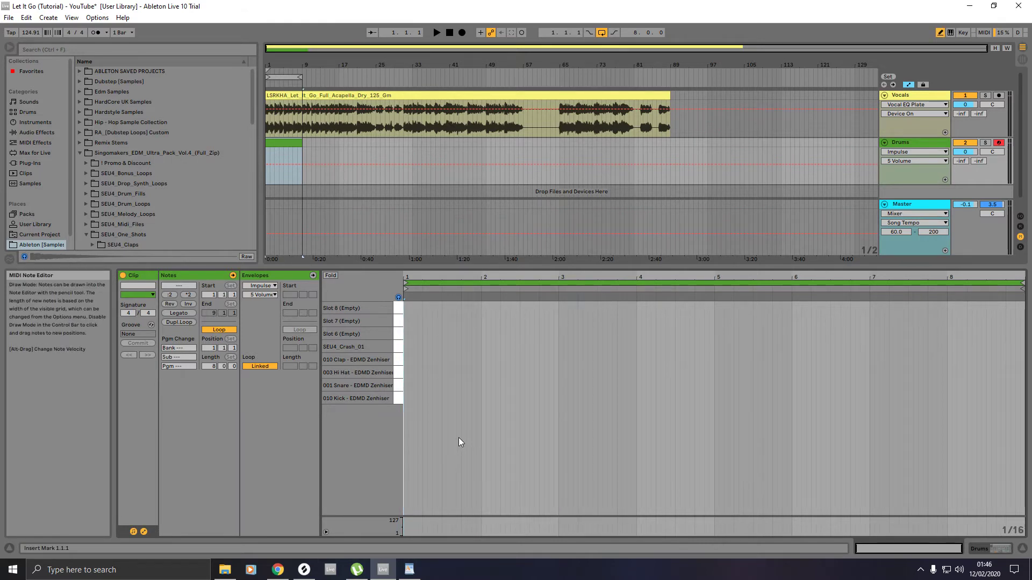
click(939, 33)
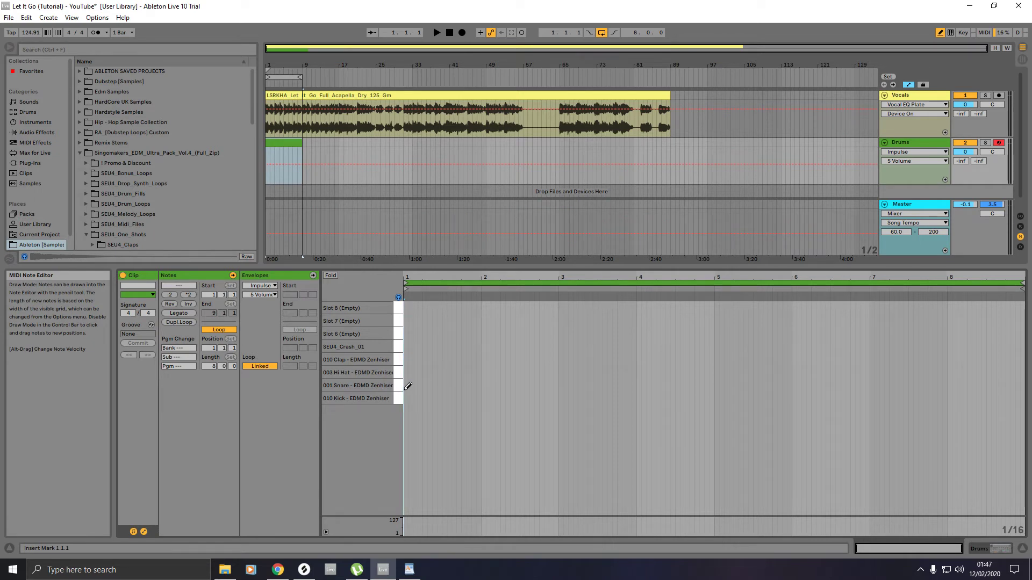
Draw 1/16 kick notes on all four beats of bars 1 and 2 in the Drums clip.
scroll(408, 386, up, 2)
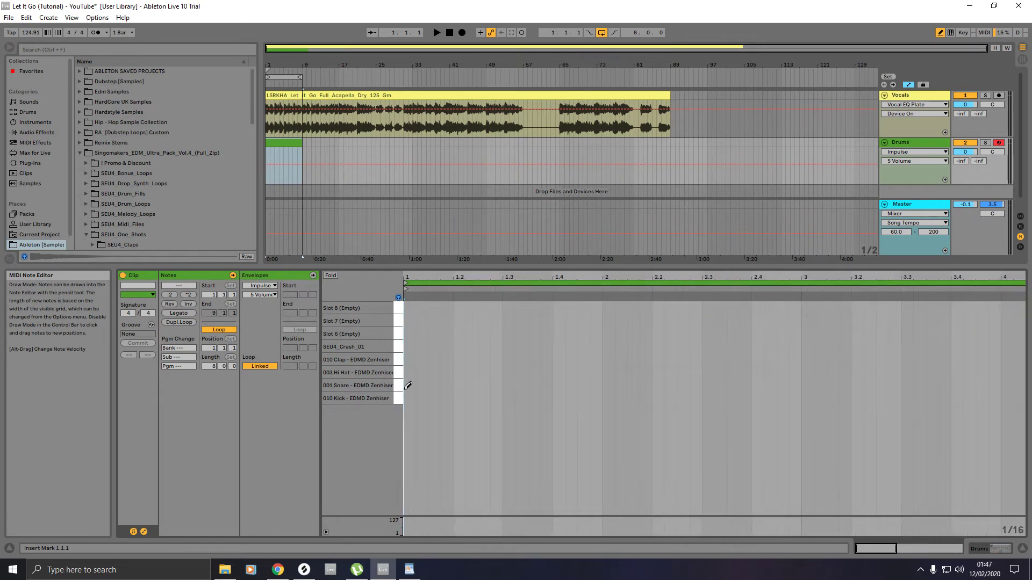
drag(887, 550, 837, 547)
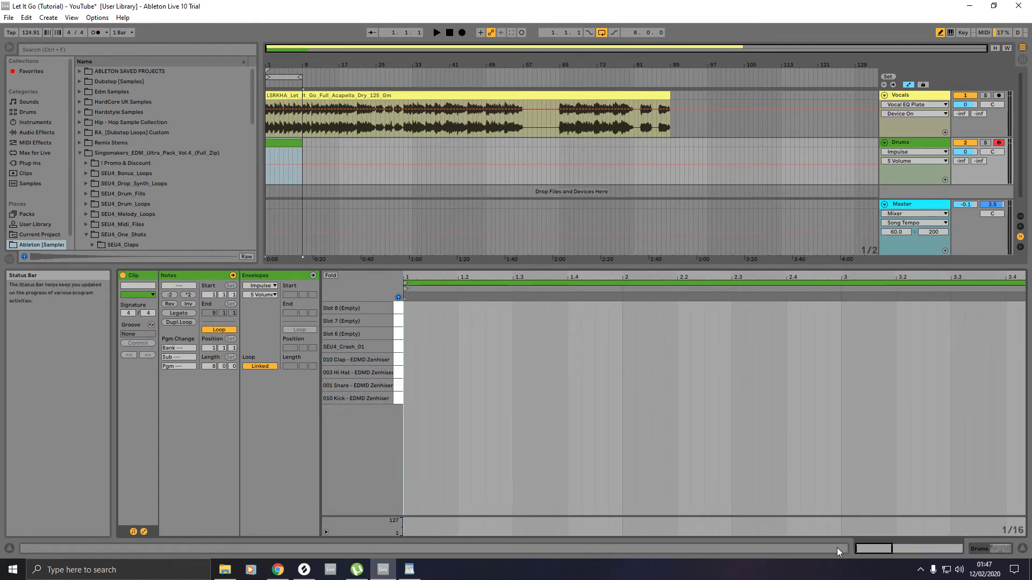
click(411, 398)
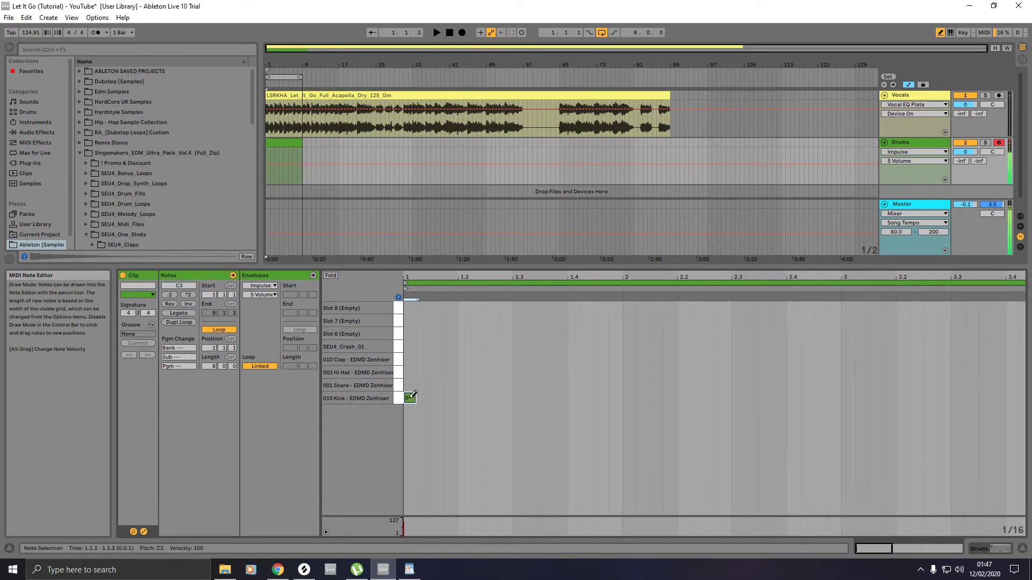
click(465, 397)
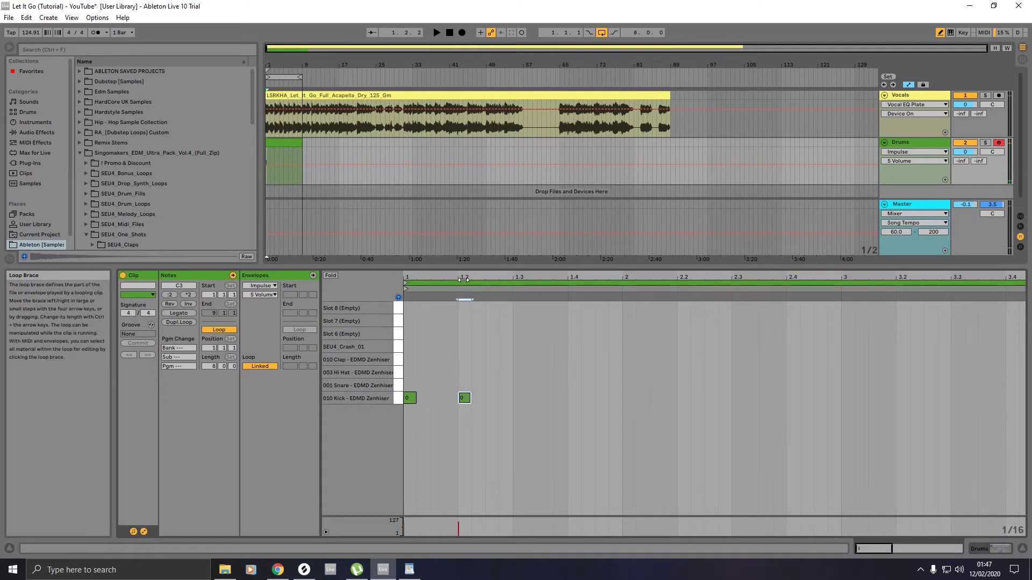
click(520, 397)
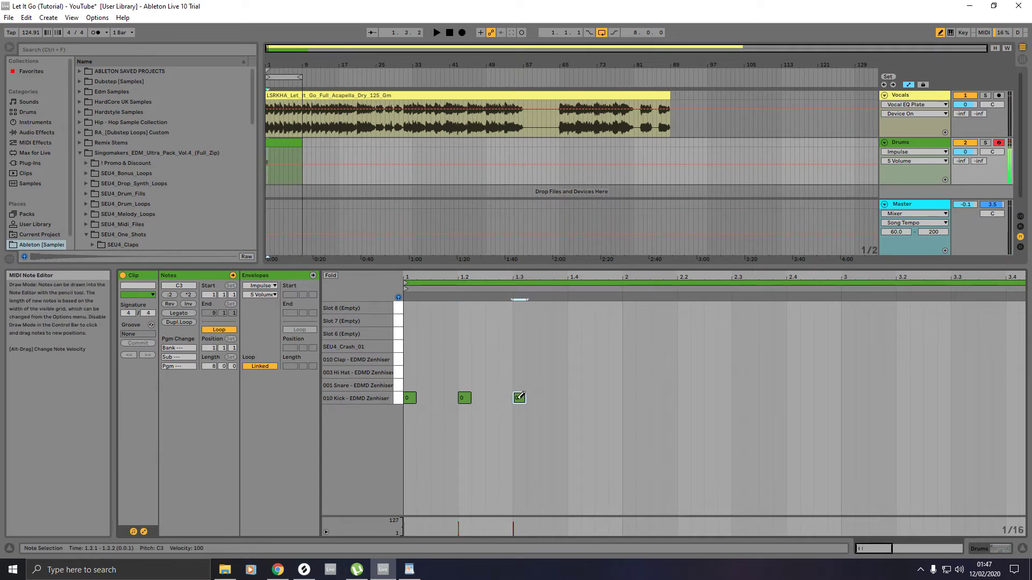
click(574, 397)
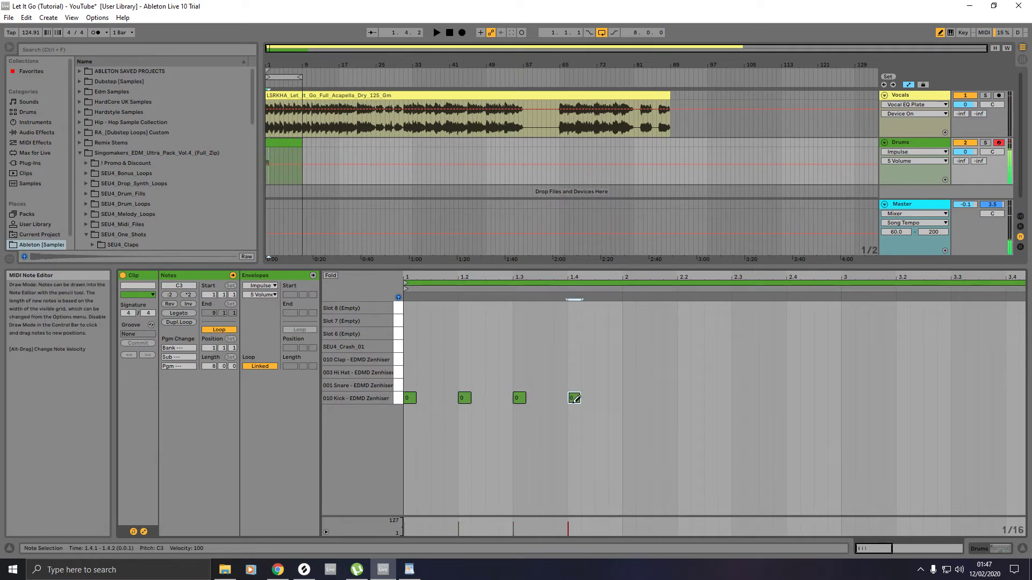
click(628, 397)
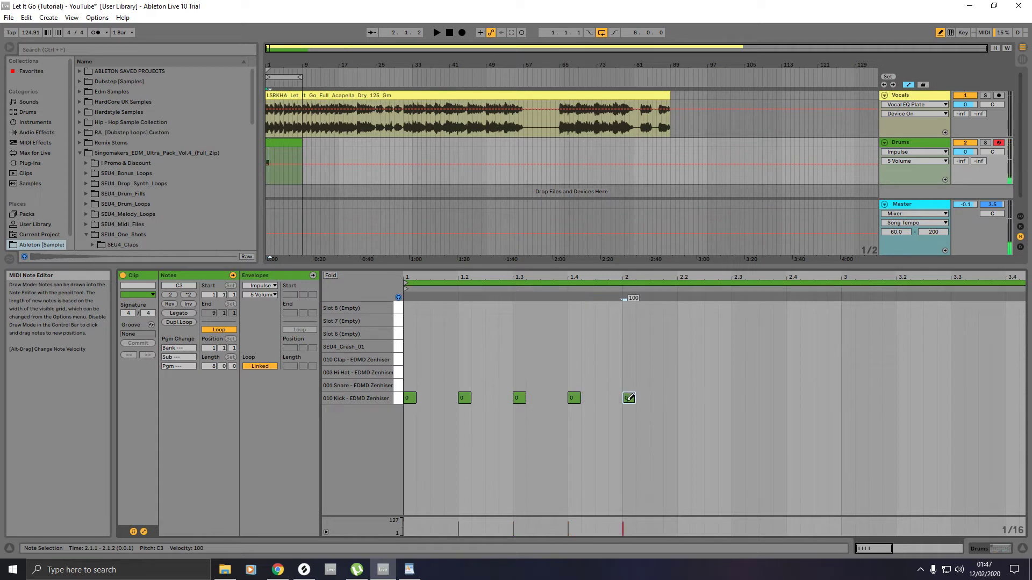
click(684, 398)
click(738, 398)
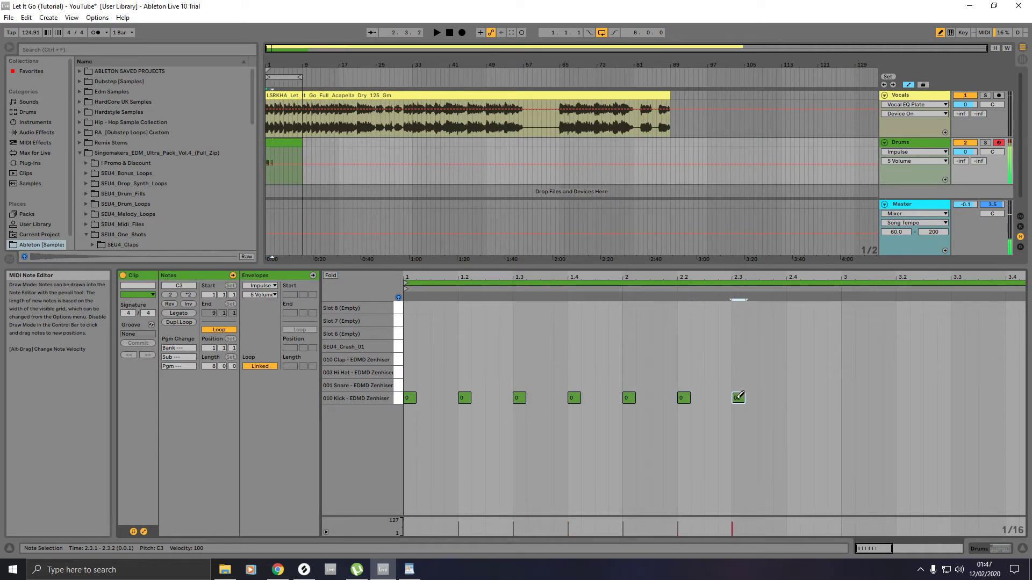
click(793, 398)
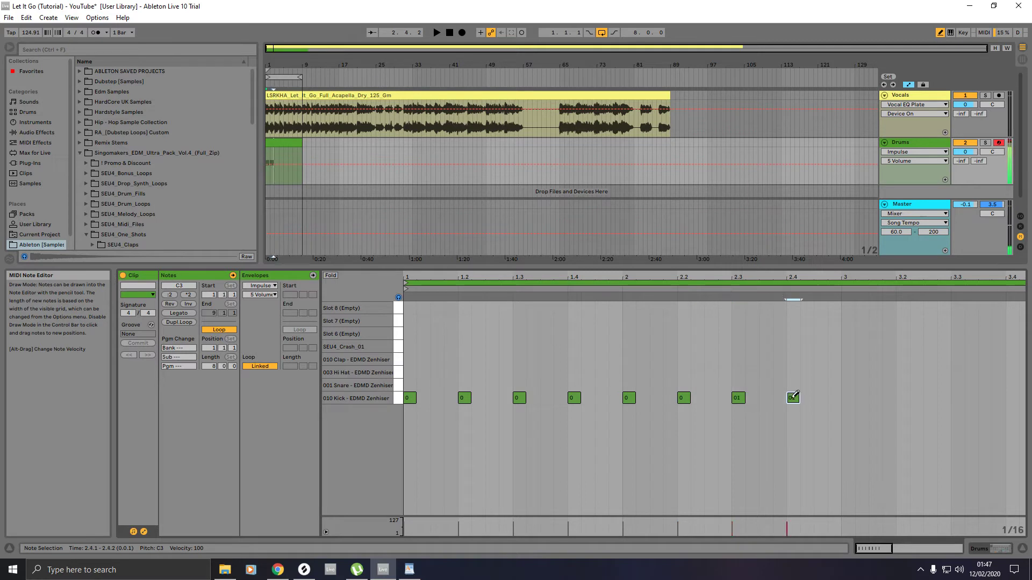
Draw 1/16 snare notes at 1.1.3, 1.3.3, 2.1.3, 2.3.3, 2.4.3 and 2.4.4.
click(437, 385)
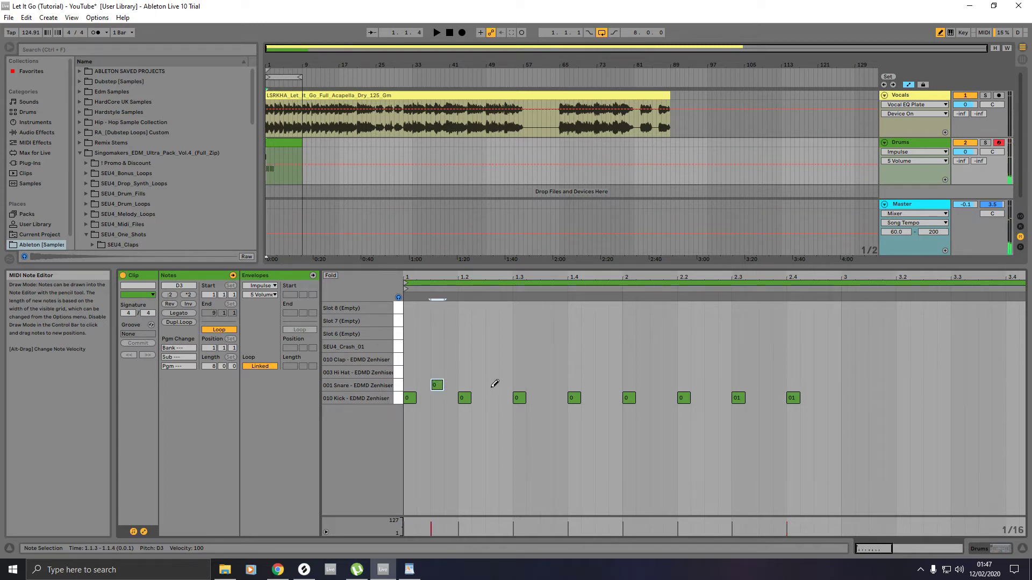
click(546, 385)
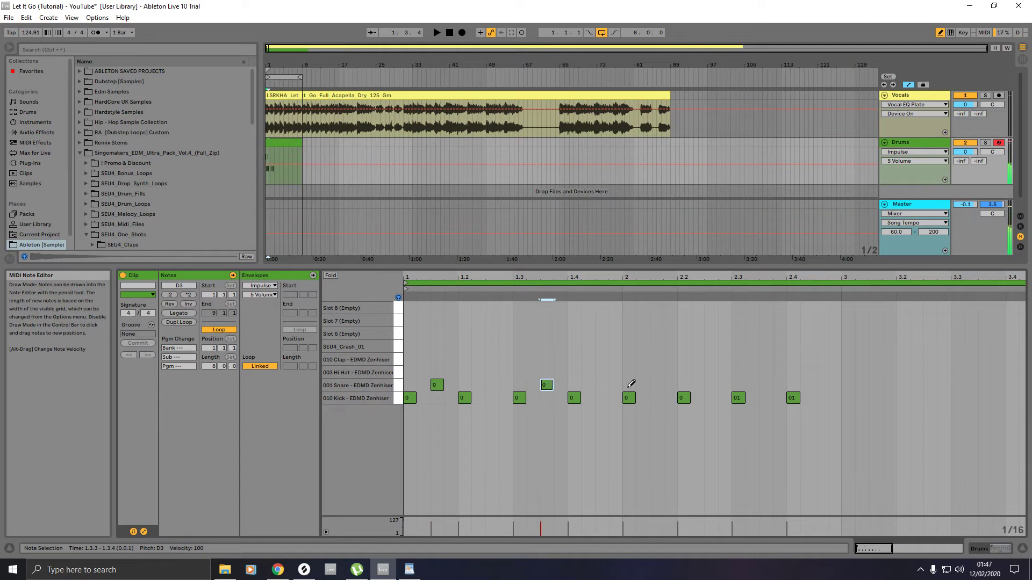
click(656, 384)
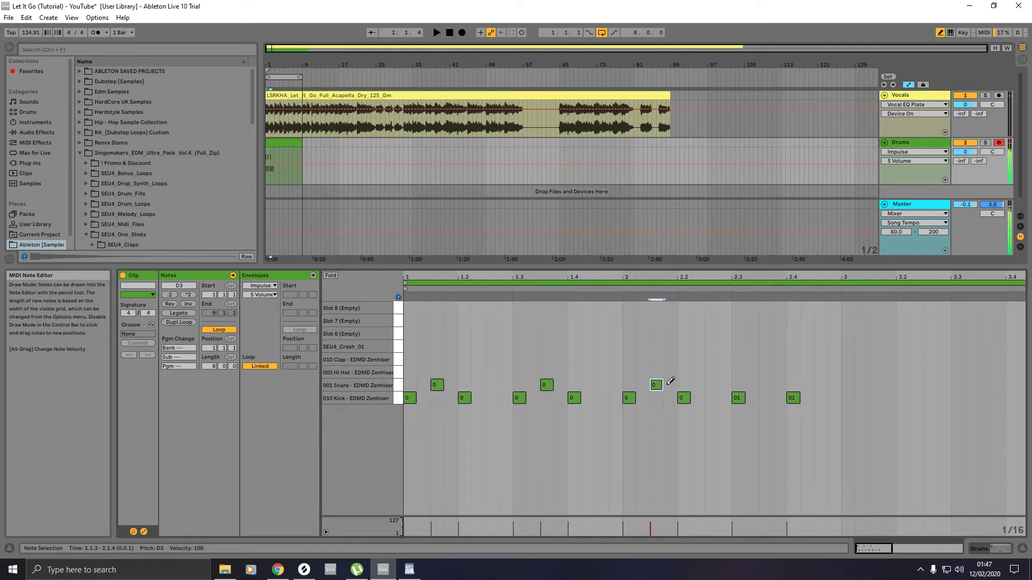
click(765, 384)
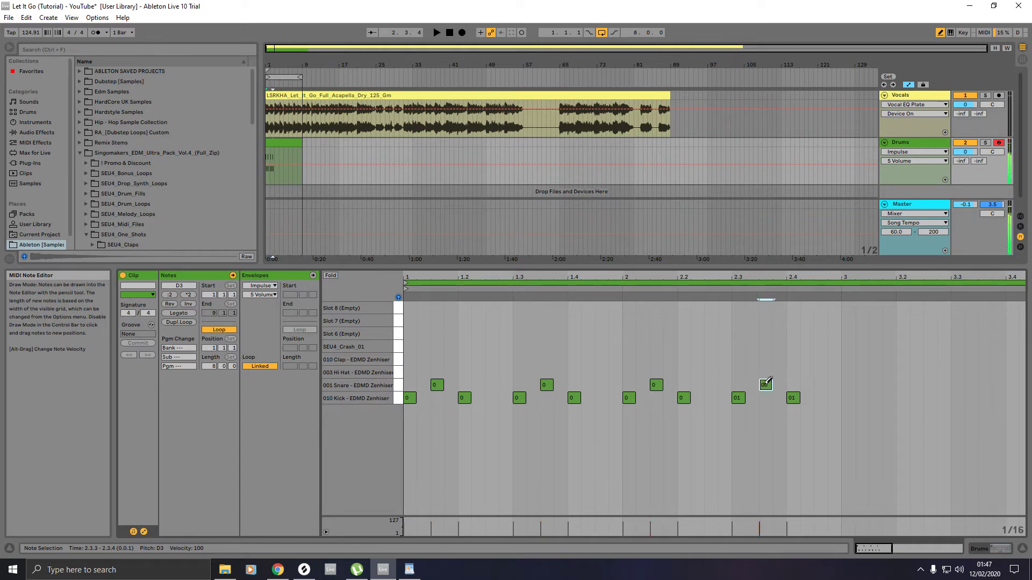
click(817, 384)
click(834, 384)
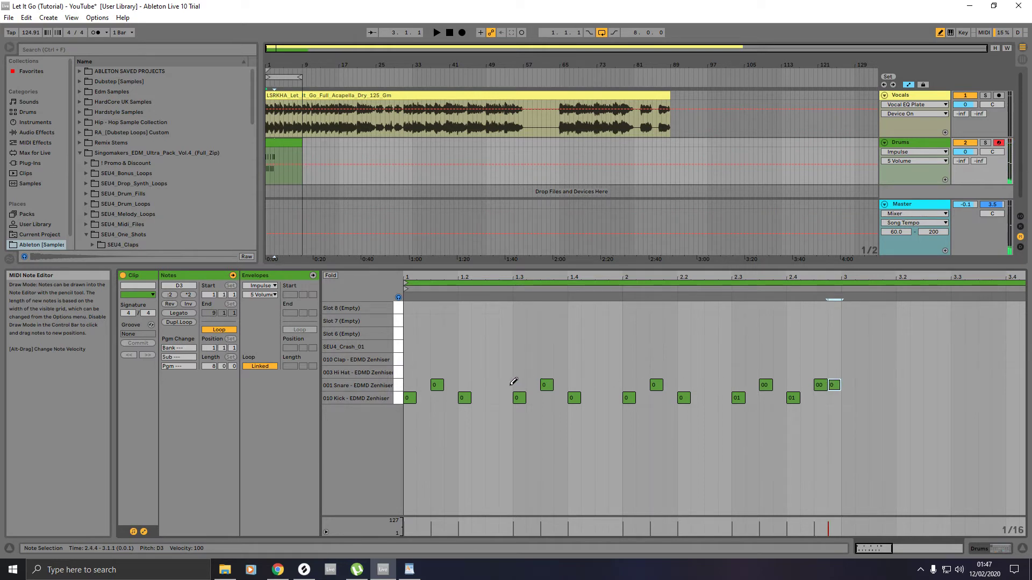
Draw 1/16 clap notes at 1.2.3, 1.4.3, 2.2.3, 2.3.4 and 2.4.2.
click(492, 358)
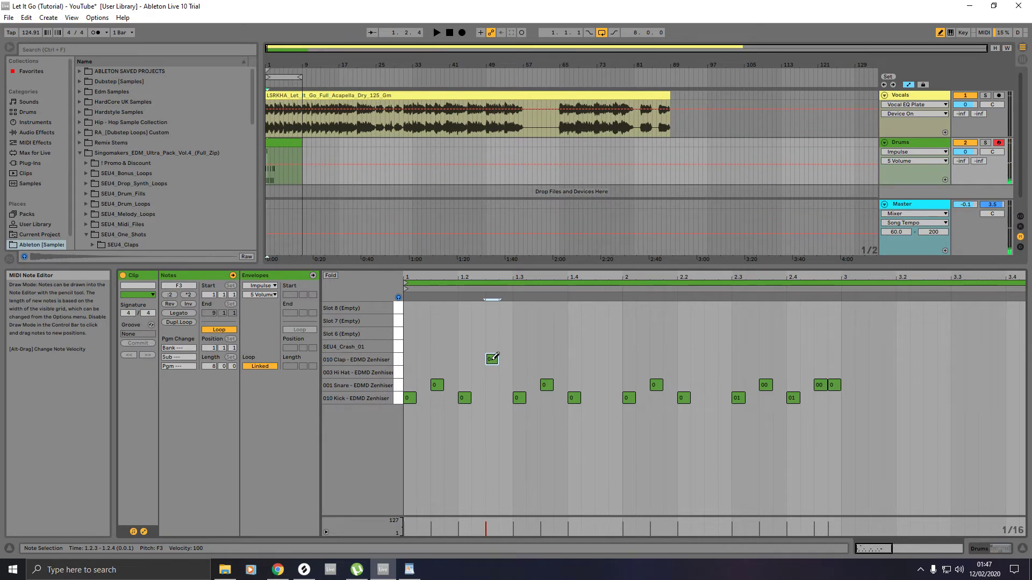
click(603, 359)
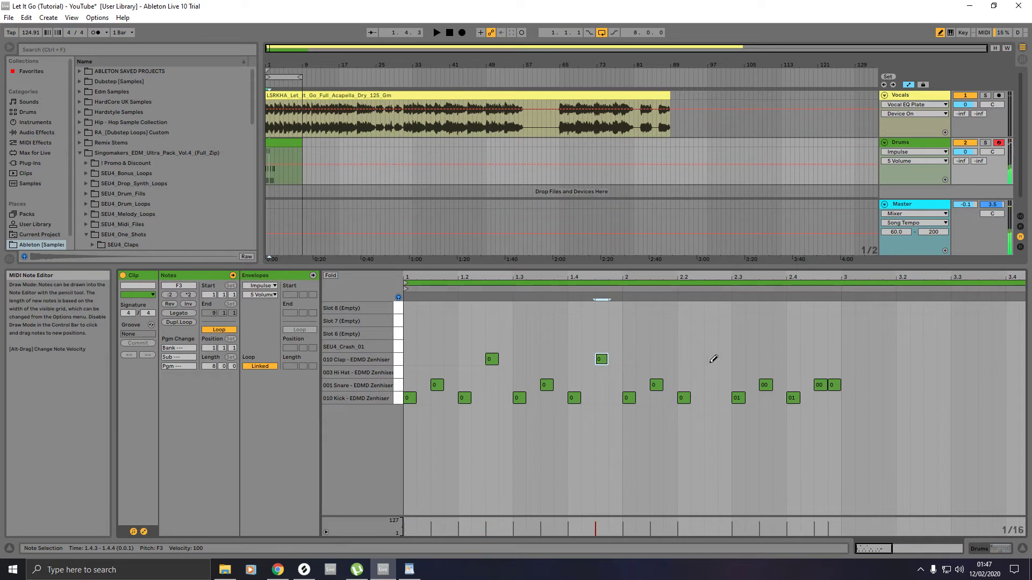
click(711, 359)
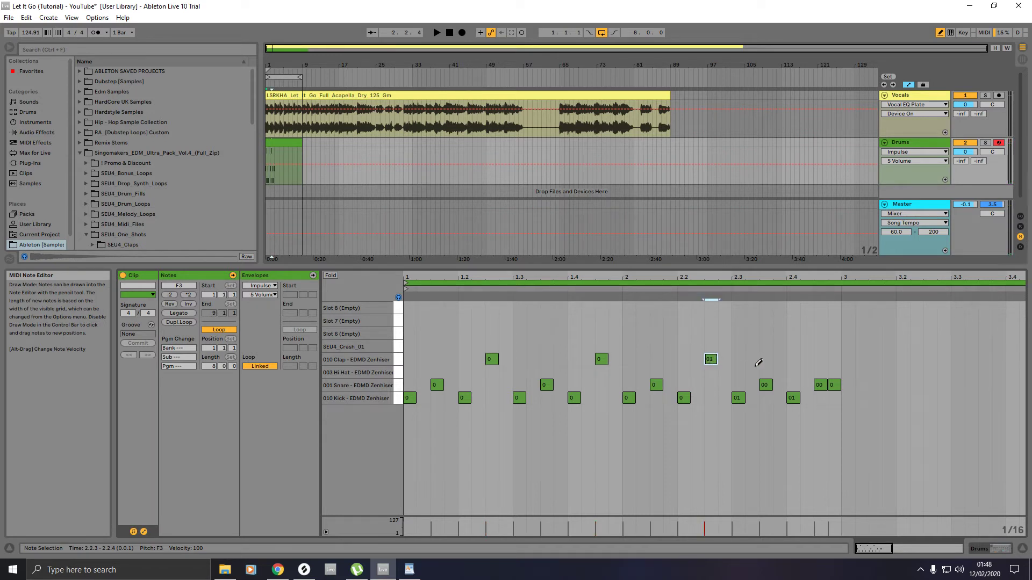
click(779, 359)
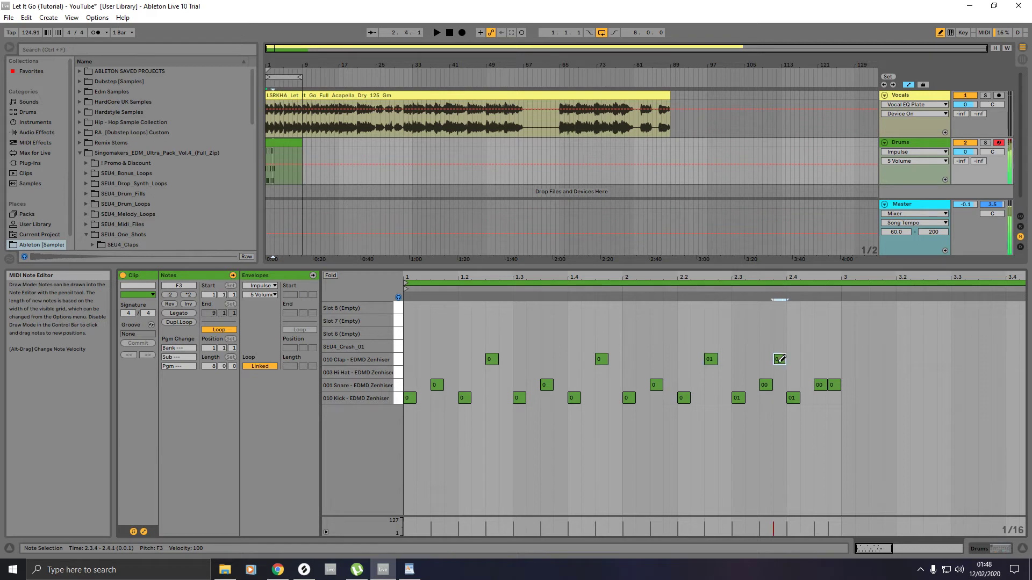
click(807, 359)
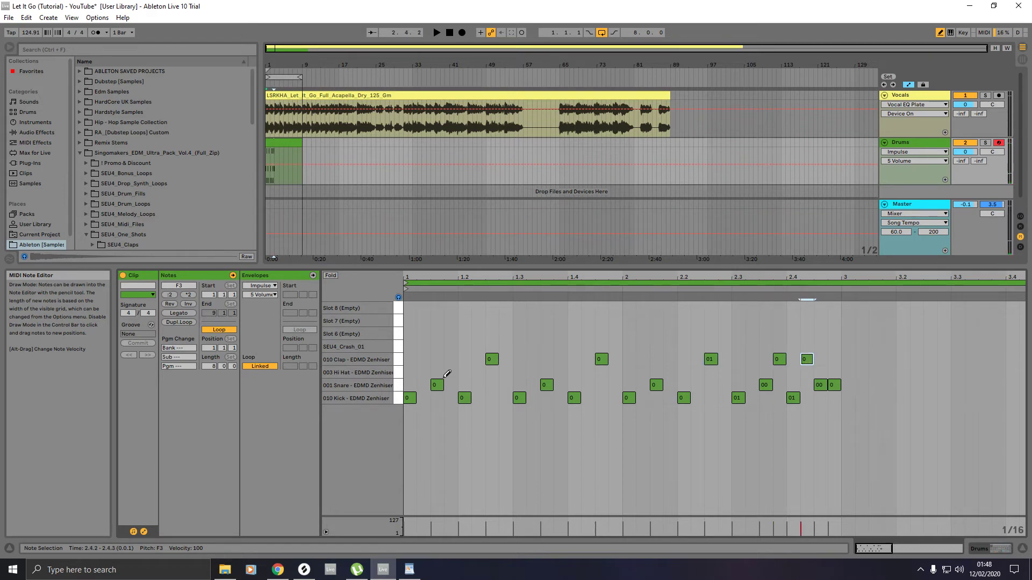
Draw 1/16 hi-hat notes at 1.1.2, 1.1.4, 1.2.2, 1.2.4, 1.3.4, 1.4.2, 2.1.2, 2.1.4, 2.2.4 and 2.3.2.
click(423, 371)
click(451, 372)
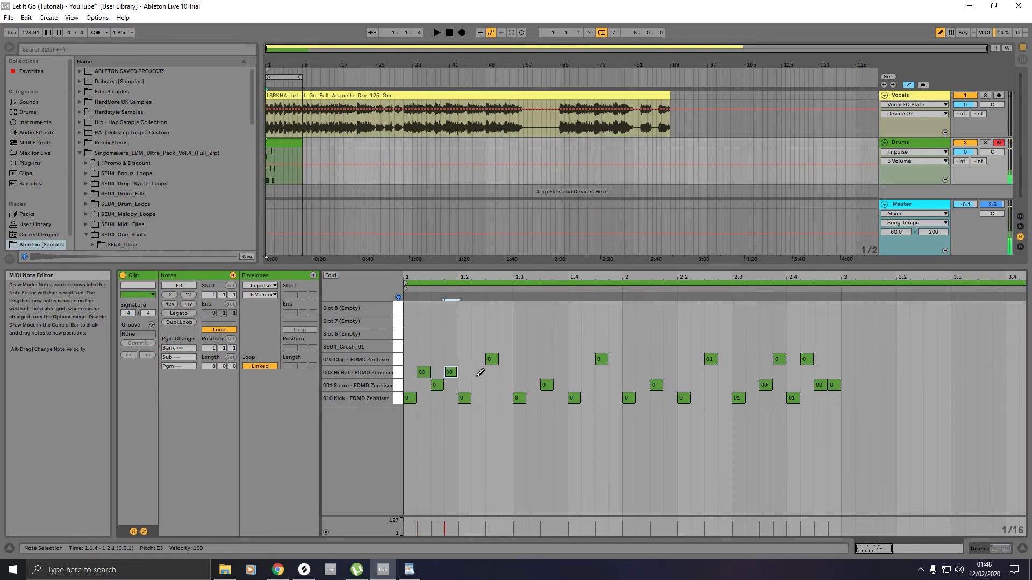
click(478, 371)
click(505, 371)
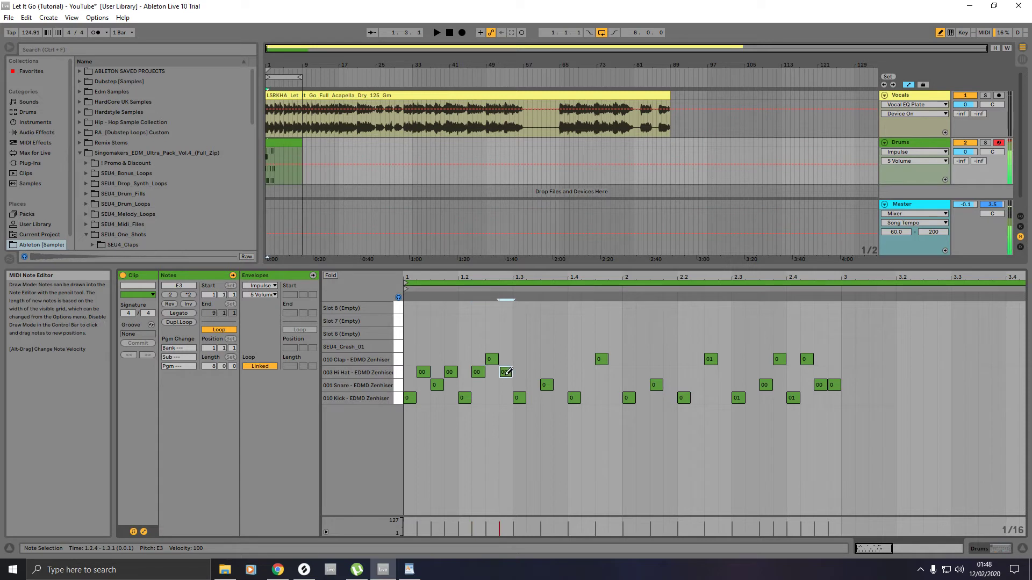
click(560, 372)
click(587, 372)
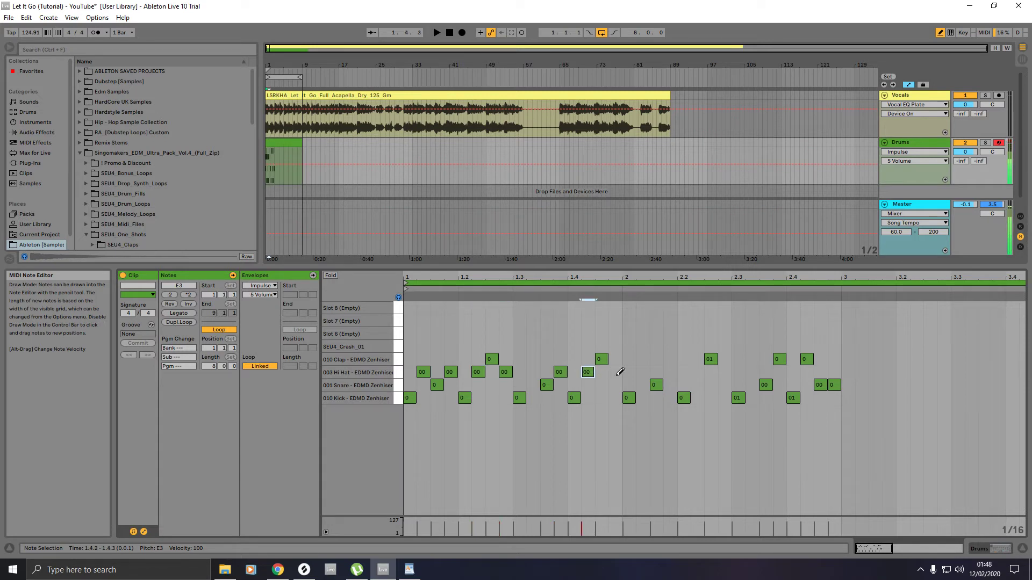
click(641, 372)
click(668, 372)
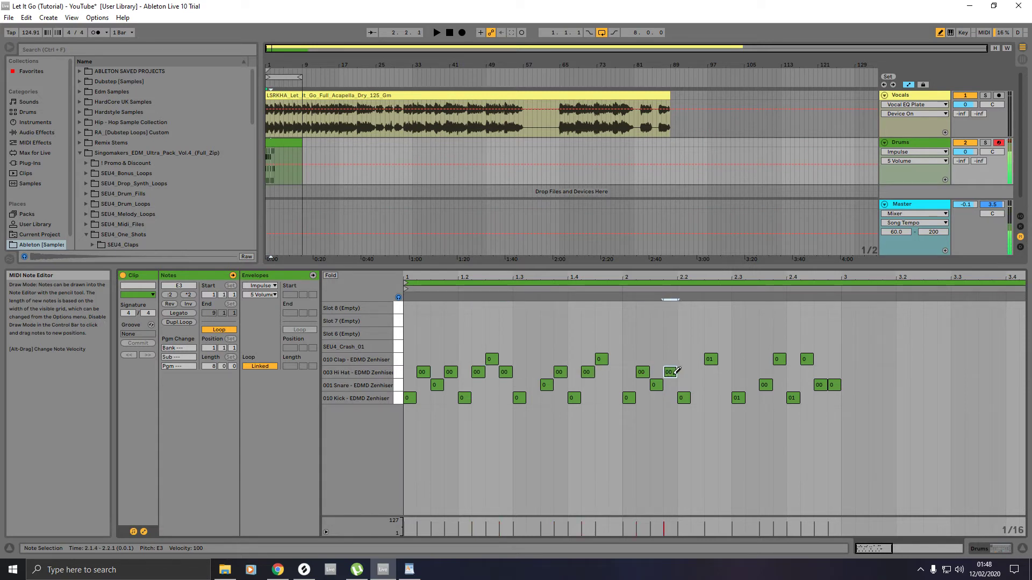
click(724, 372)
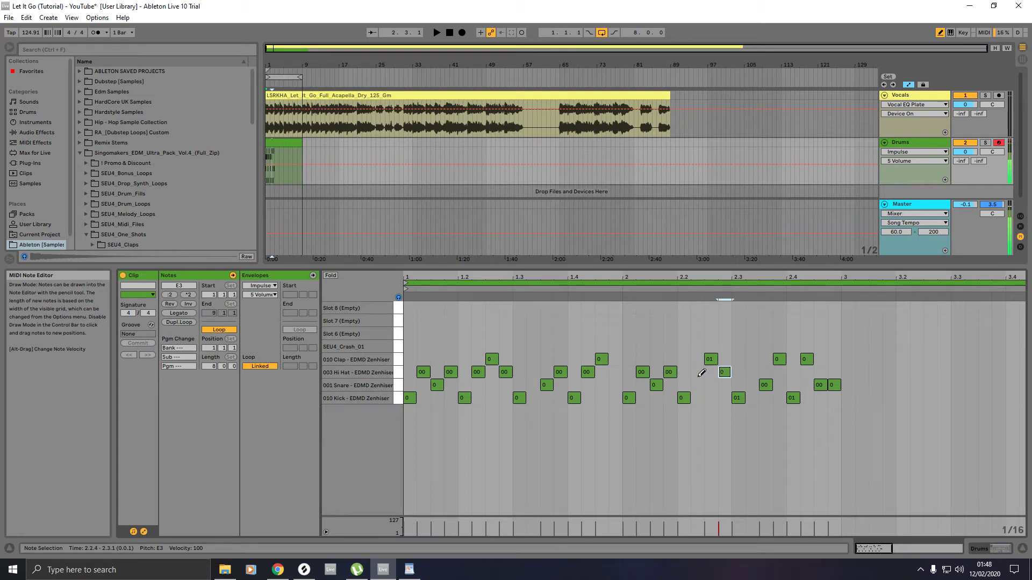
click(751, 371)
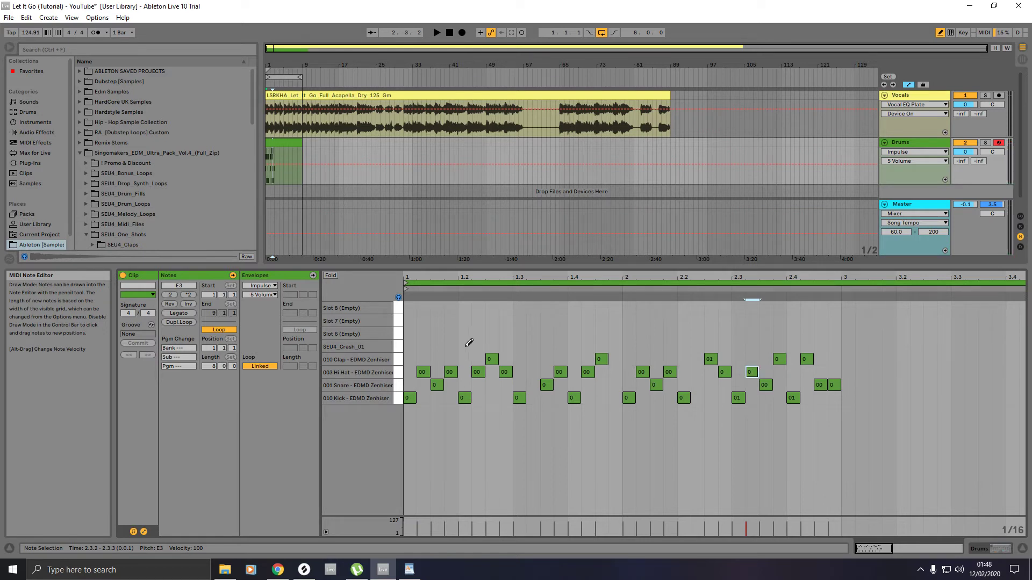
Set the note editor's fixed grid to 1/2 and draw a half-note crash at the start of bar 1.
right_click(431, 335)
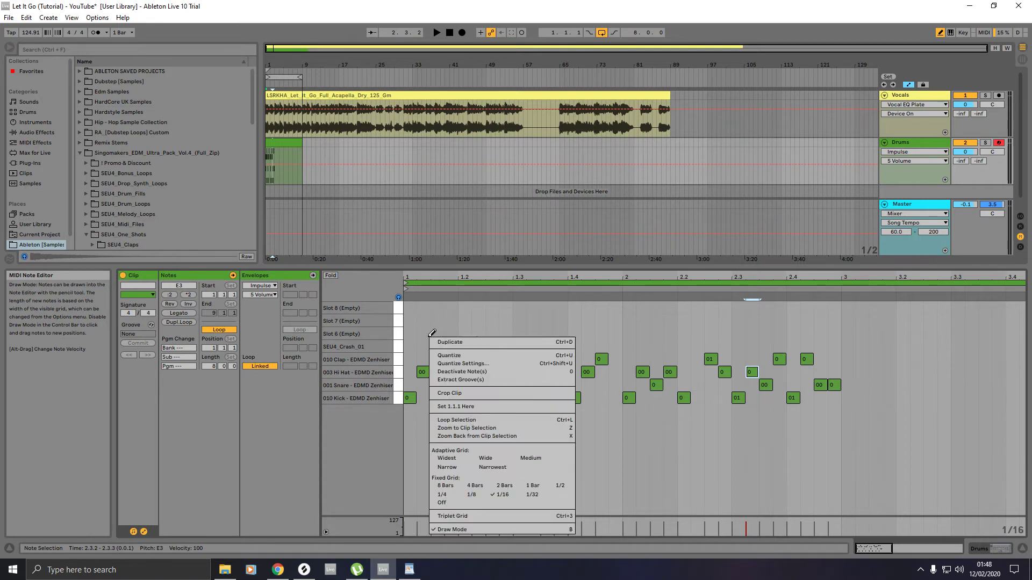
click(560, 485)
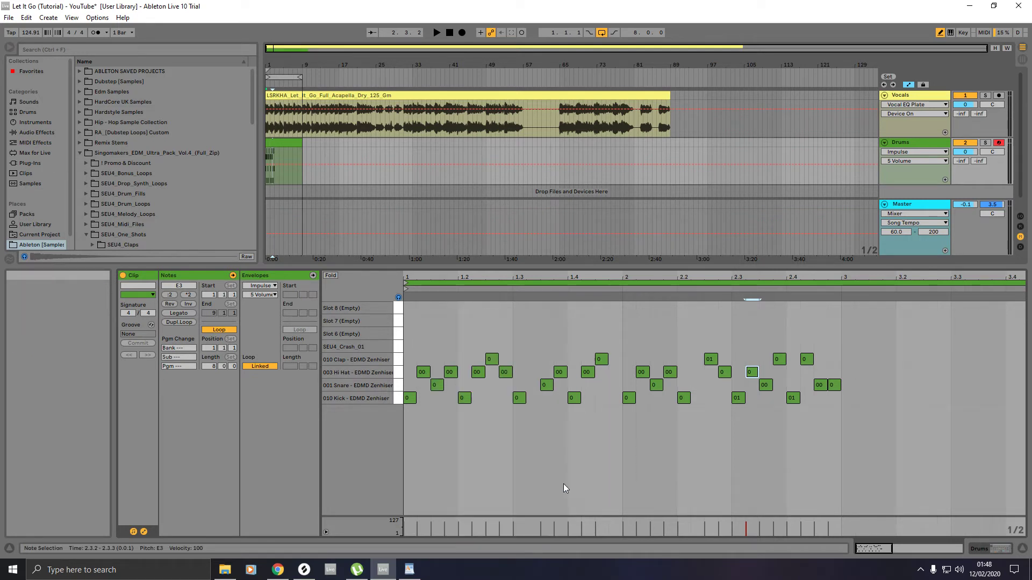
click(426, 345)
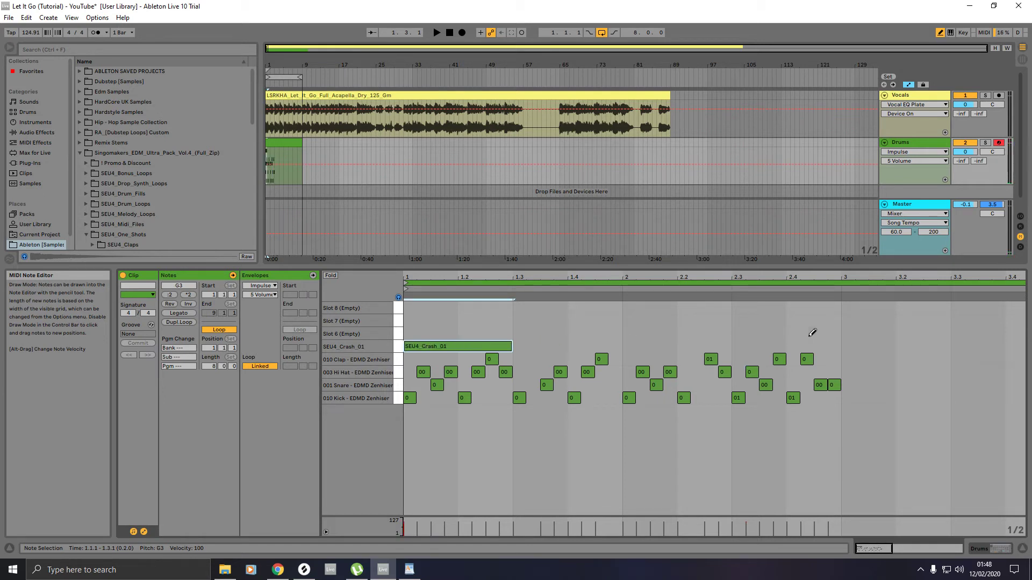
Draw quarter-note crashes at 2.1 and 2.4 using a 1/4 fixed grid, and return the grid to 1/16.
right_click(620, 333)
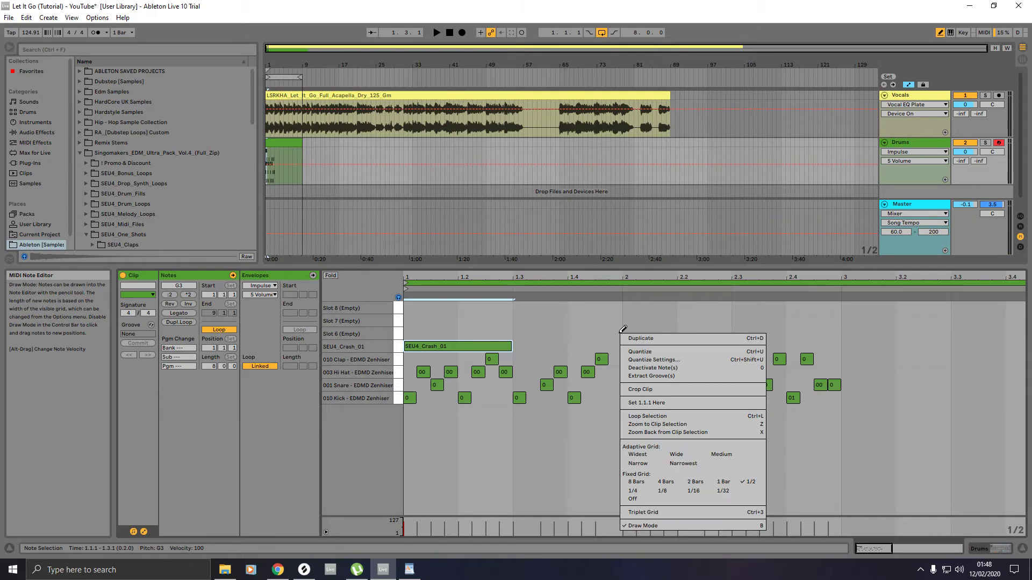
click(633, 491)
click(637, 347)
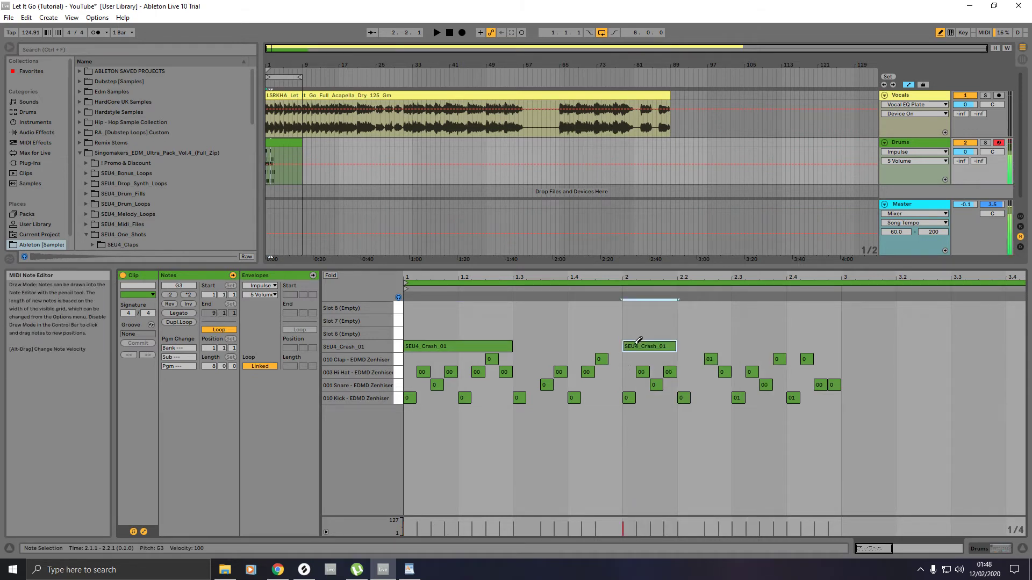
click(794, 345)
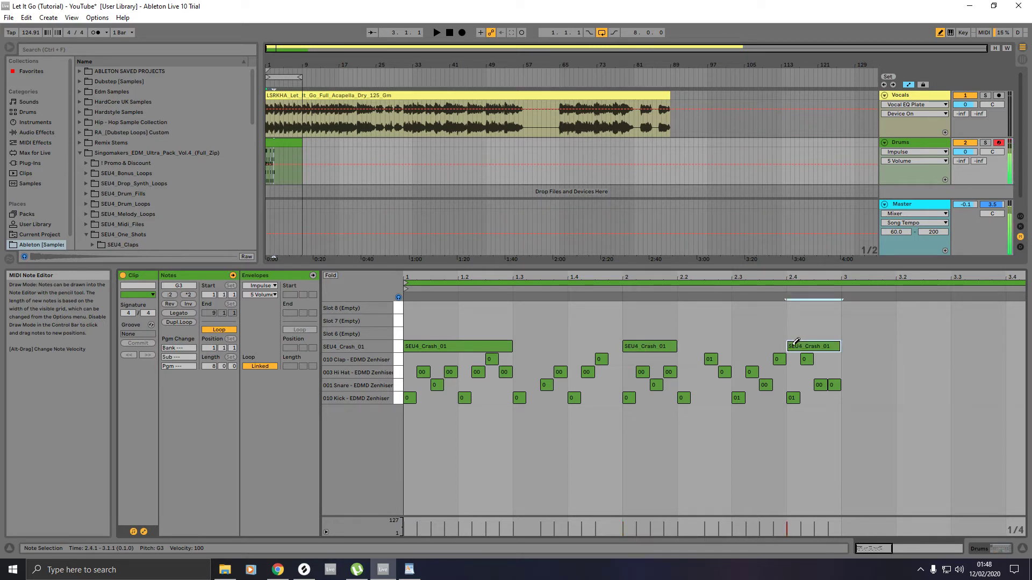
right_click(715, 335)
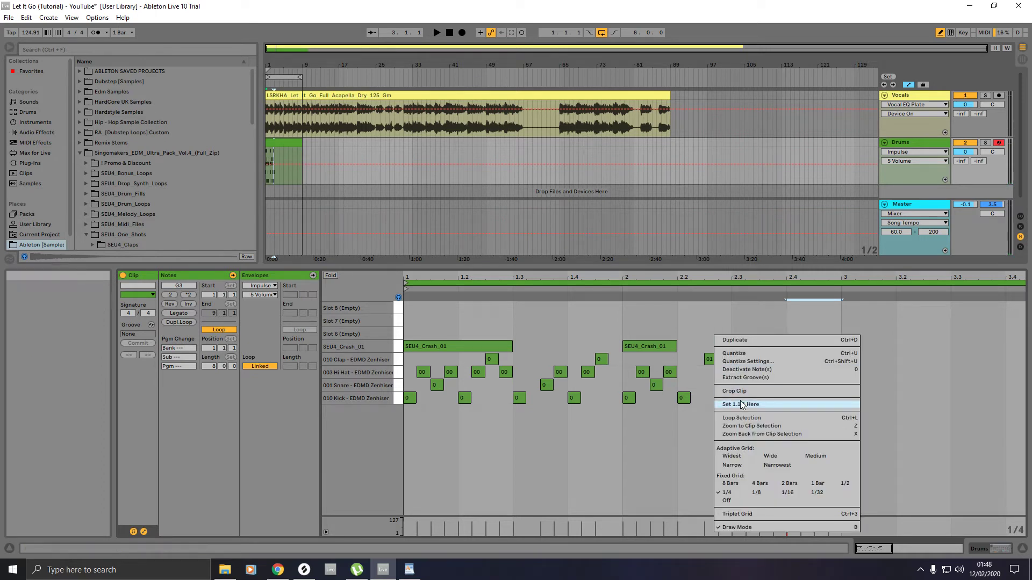
click(785, 493)
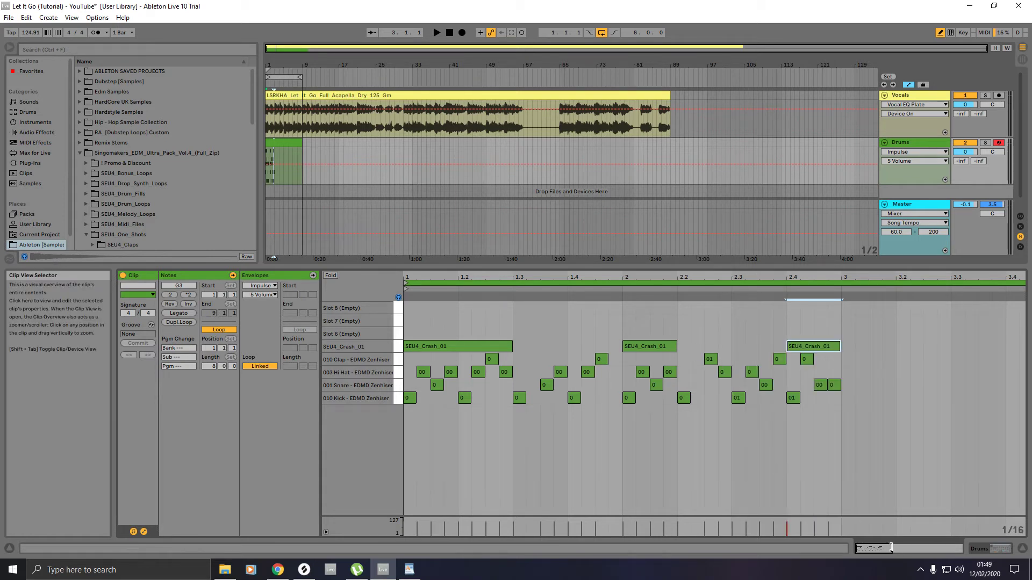
Copy all notes of the two-bar drum pattern to bars 3, 5 and 7 so it fills the eight-bar clip.
drag(892, 549, 964, 548)
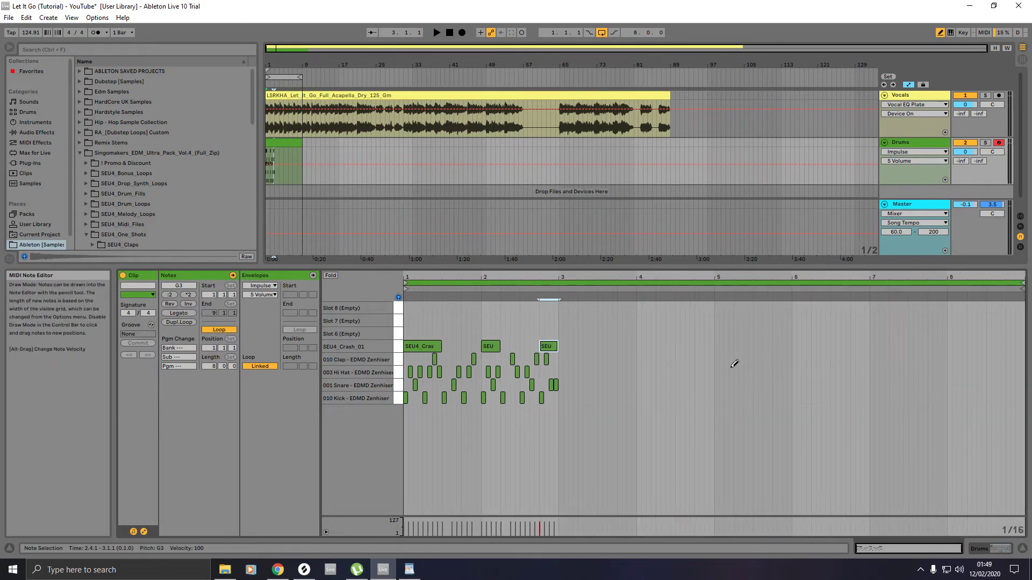
key(ctrl+a)
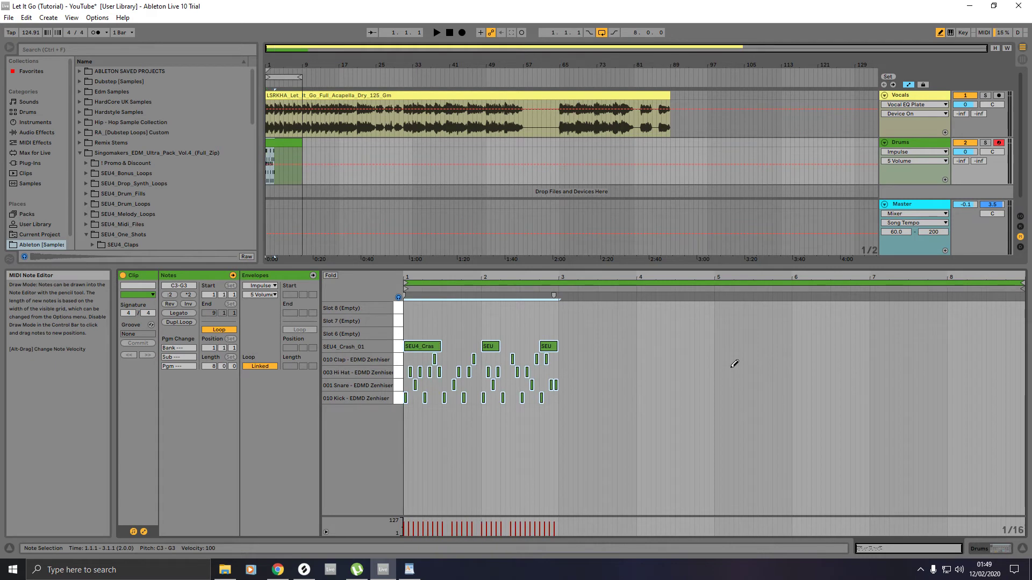
key(b)
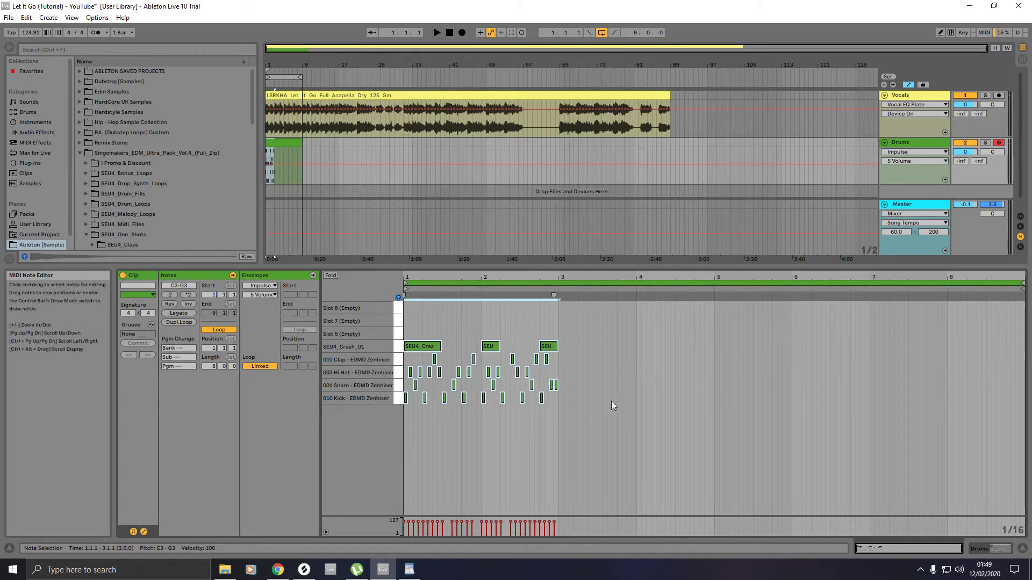
drag(618, 441, 307, 294)
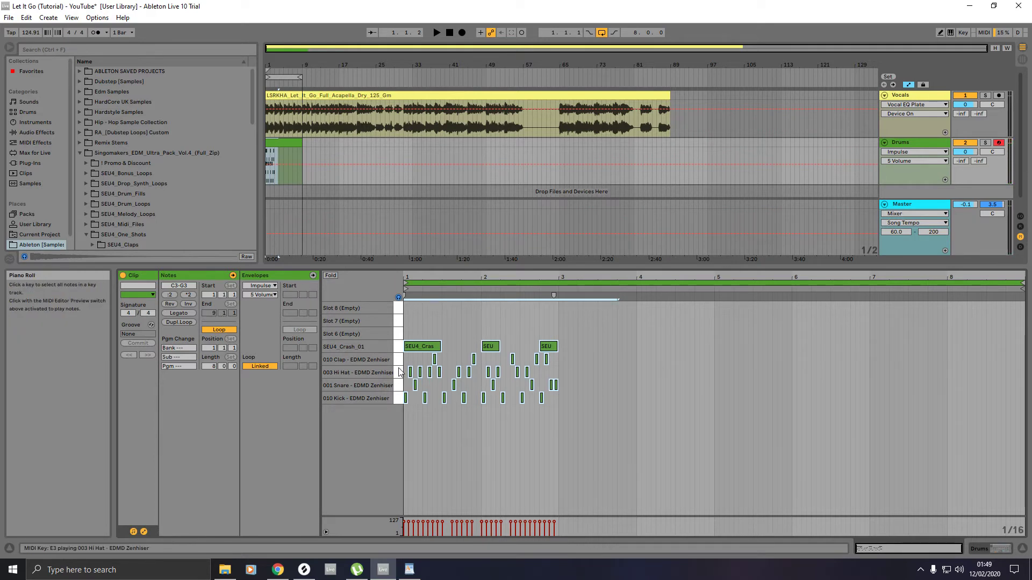
key(ctrl+d)
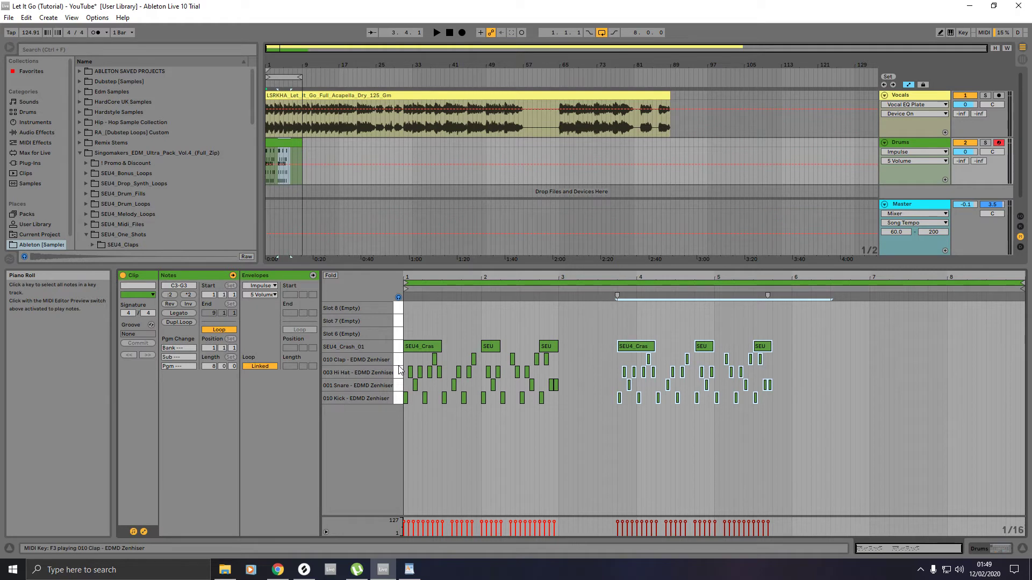
key(ctrl+z)
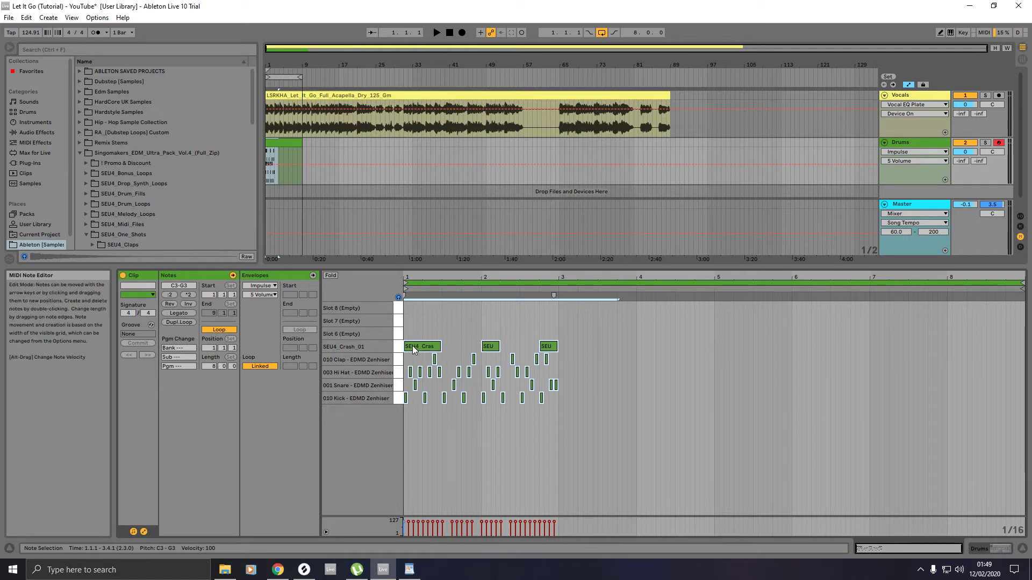
drag(413, 349, 569, 364)
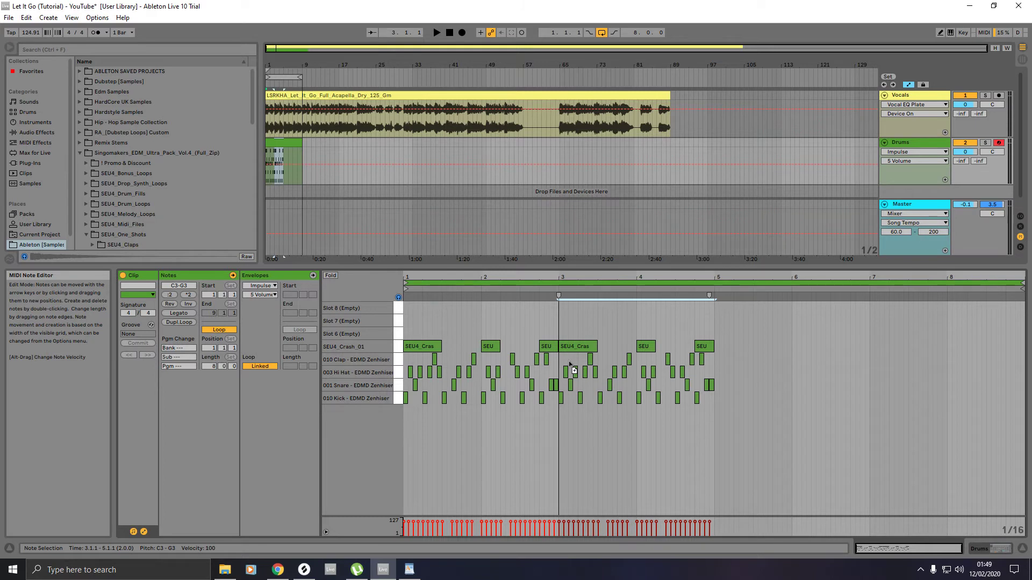
drag(569, 363, 882, 355)
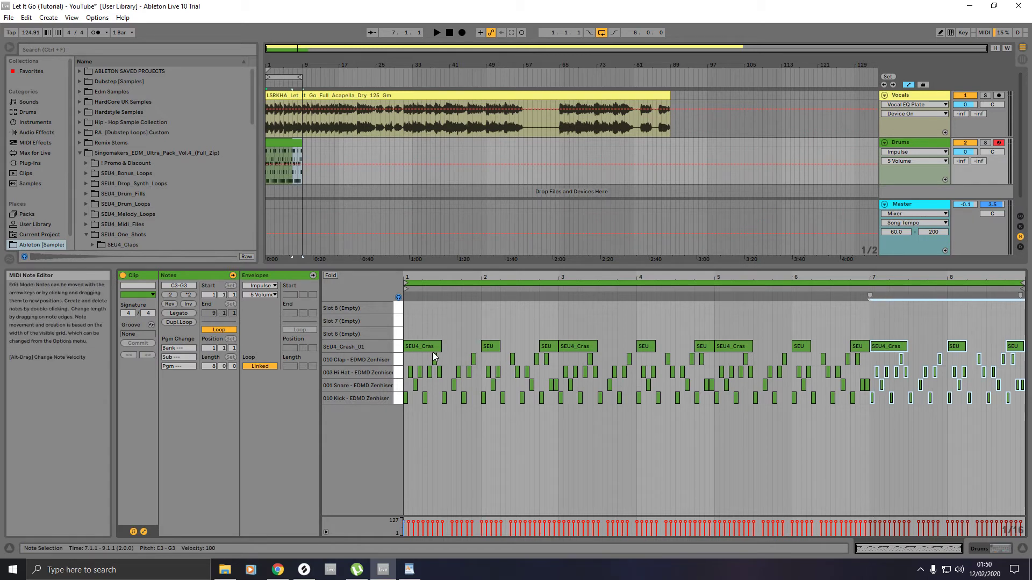
Vary the end of bar 4 by drawing a 1/16 snare at 4.4.2 and removing the clap at 4.4.2.
key(b)
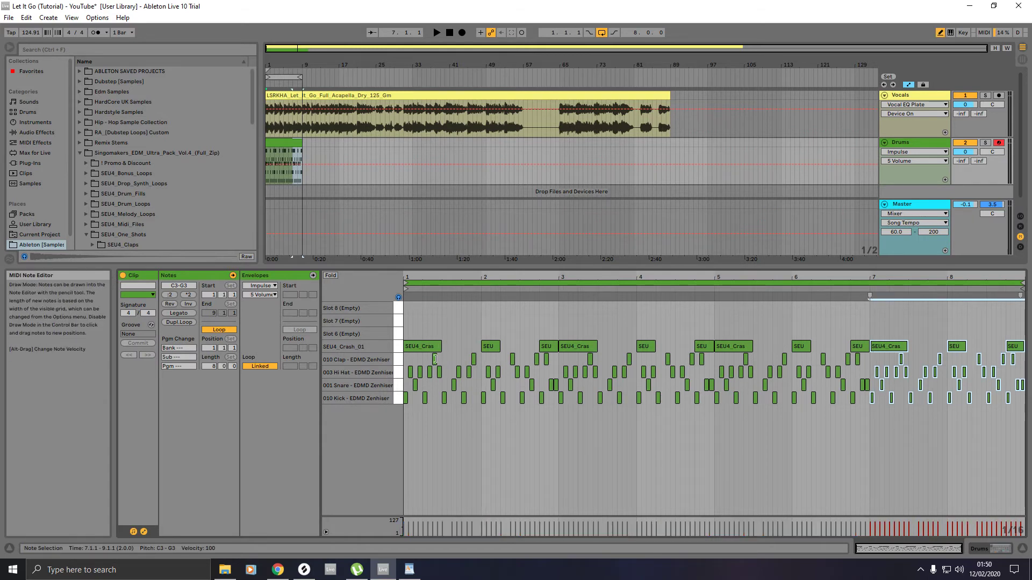
click(551, 384)
click(705, 384)
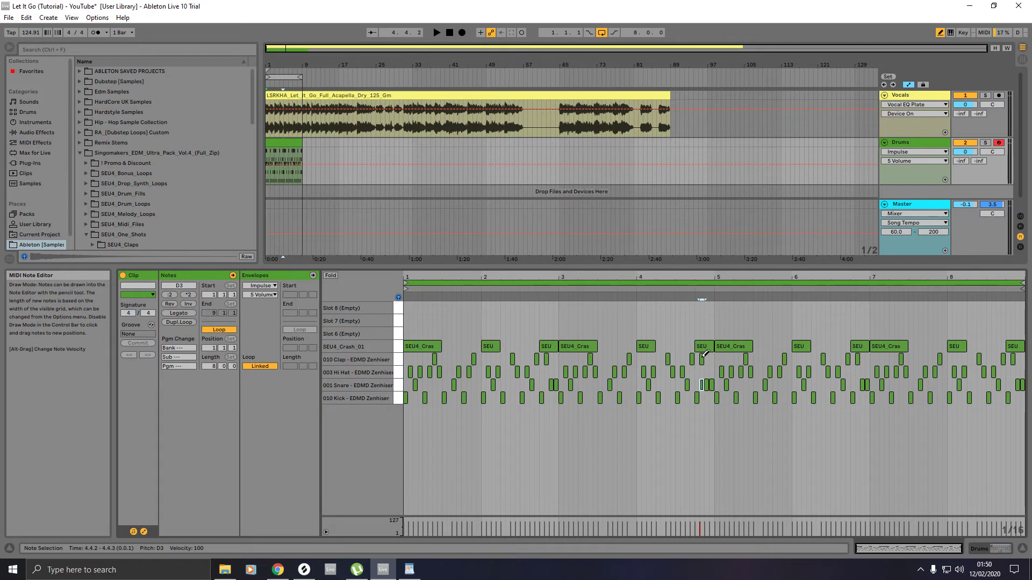
click(705, 354)
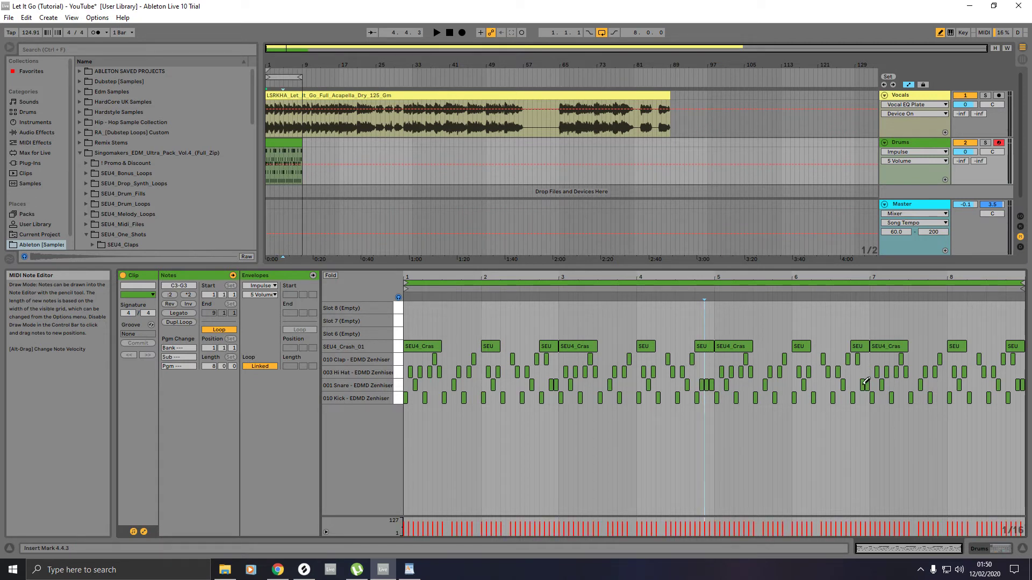
Vary bar 6 by moving the 6.4.3 snare to 6.4.2 and the 6.4.2 clap to 6.4.3, and adding claps at 6.2.2 and 6.3.1.
click(864, 383)
click(857, 383)
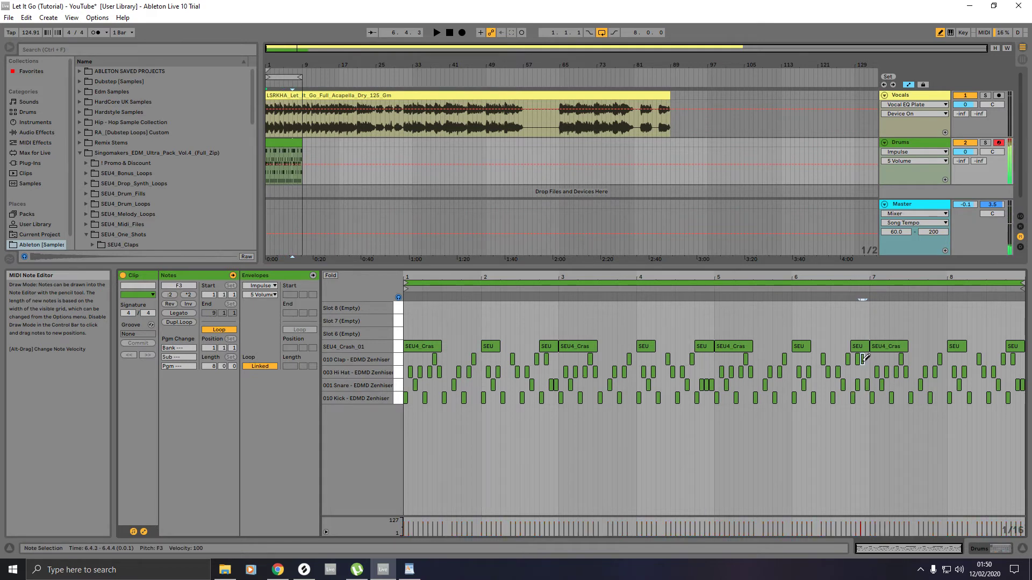
click(857, 359)
click(857, 358)
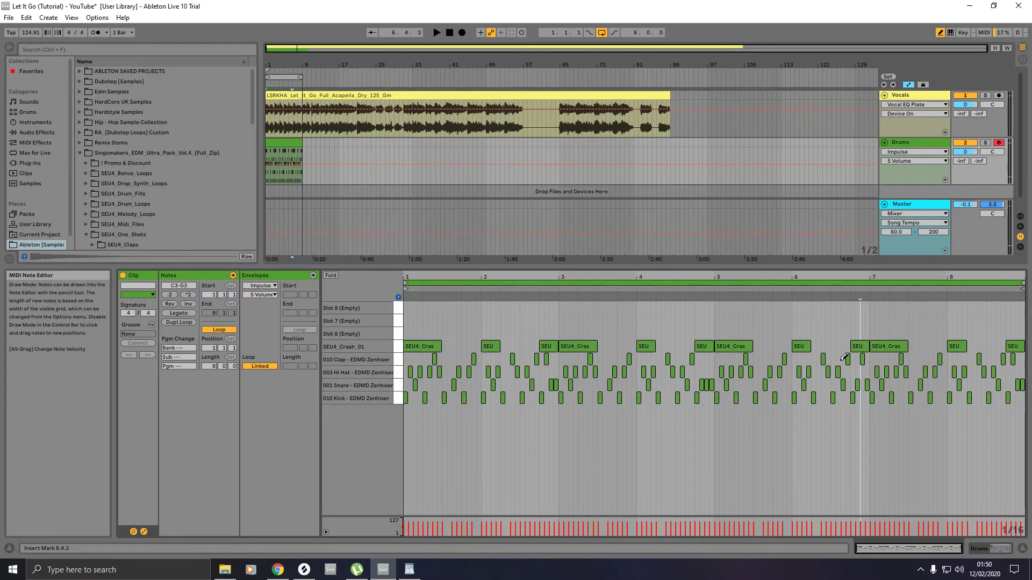
click(832, 359)
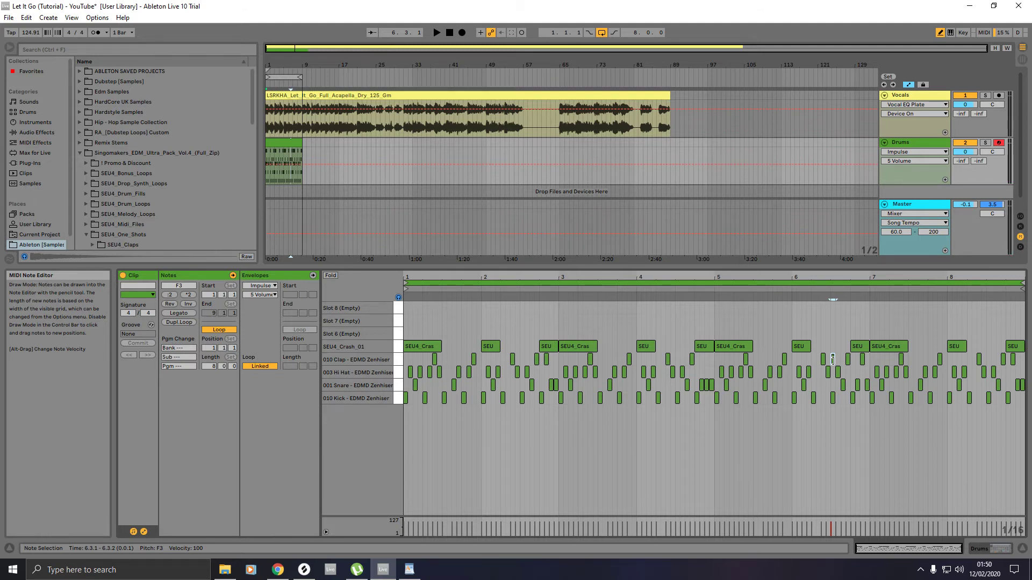
click(818, 359)
Replace the snares and clap on the last beat of bar 8 with 1/16 kicks at 8.4.2, 8.4.3 and 8.4.4.
click(1020, 384)
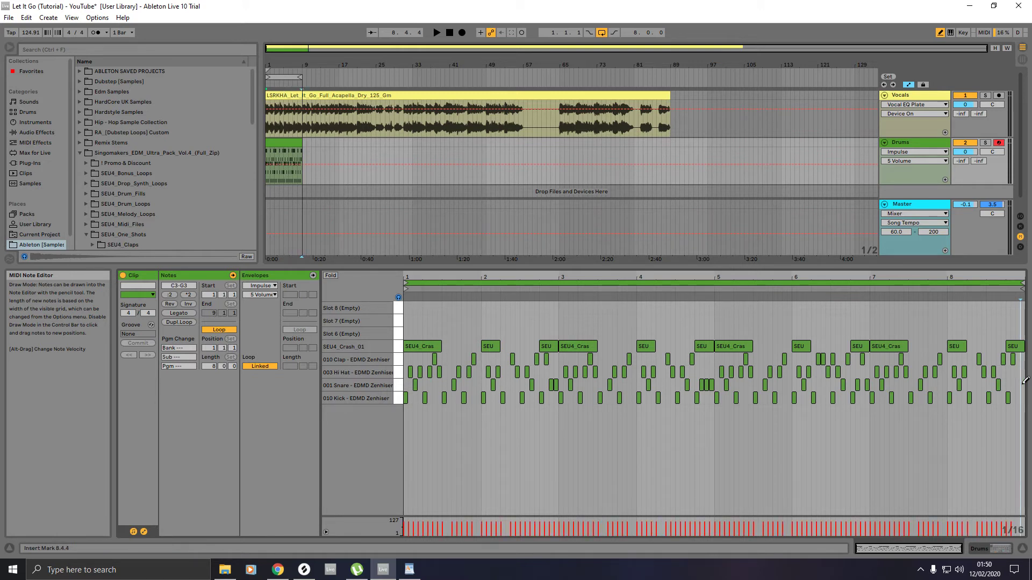
click(1015, 360)
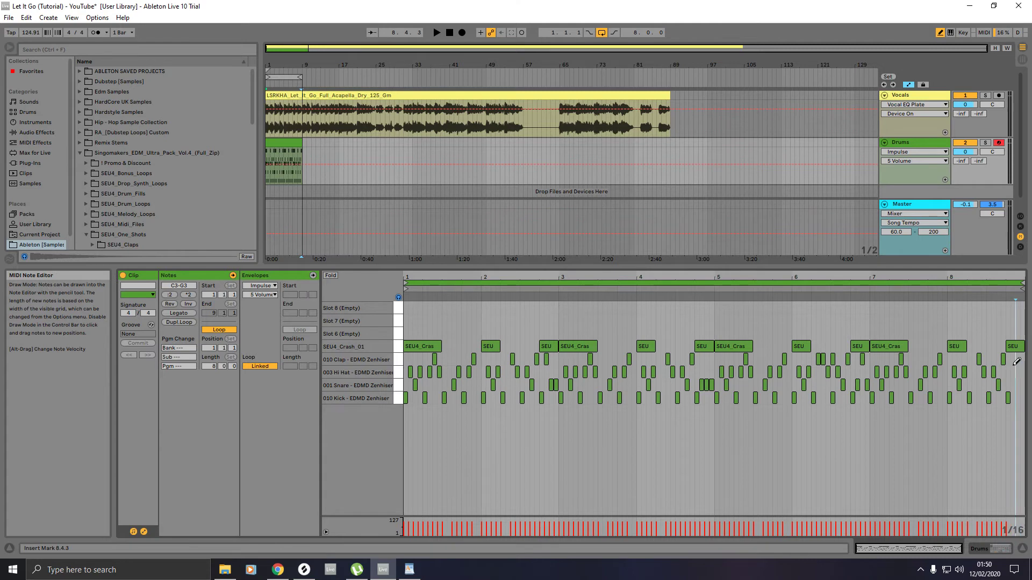
drag(1011, 399, 1021, 398)
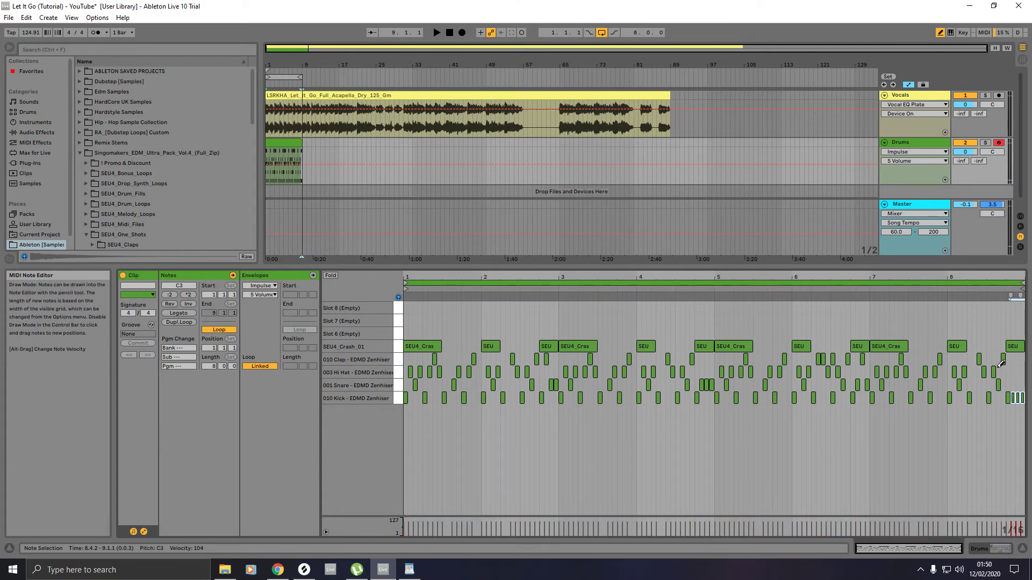
Replace the snare at 8.3.3 with a 1/16 clap and add a hi-hat at 8.2.2.
click(999, 360)
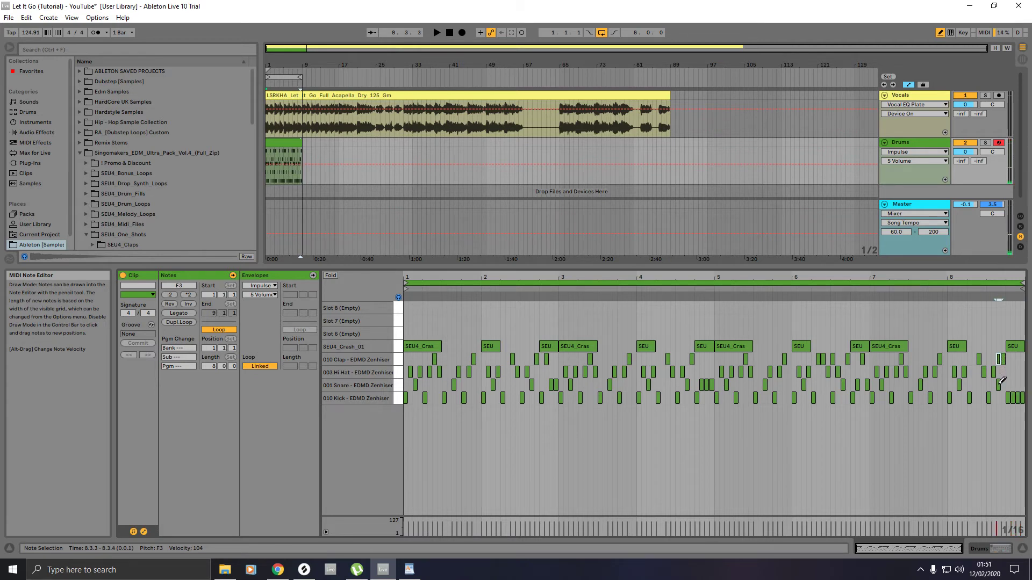
click(998, 384)
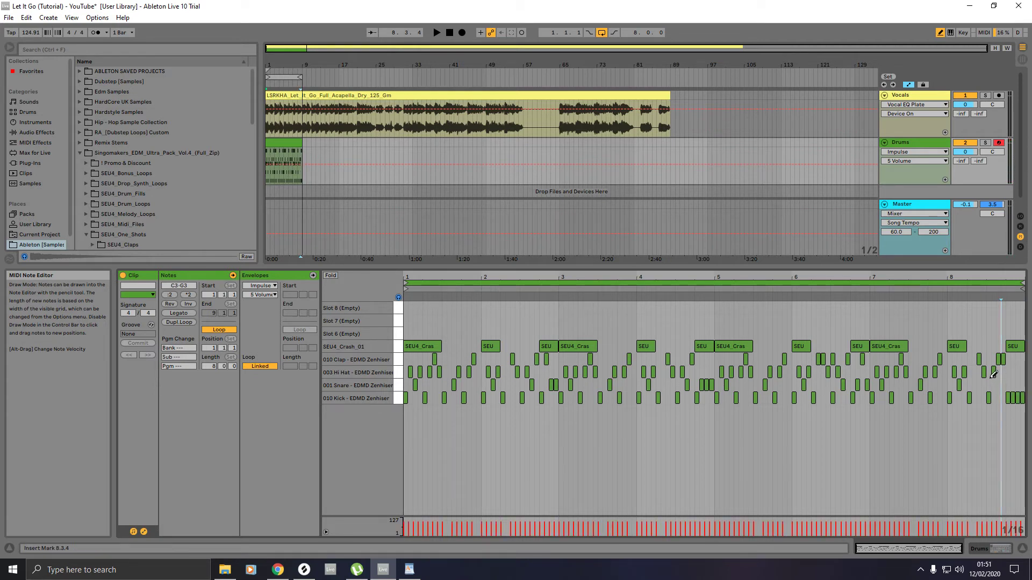
click(975, 371)
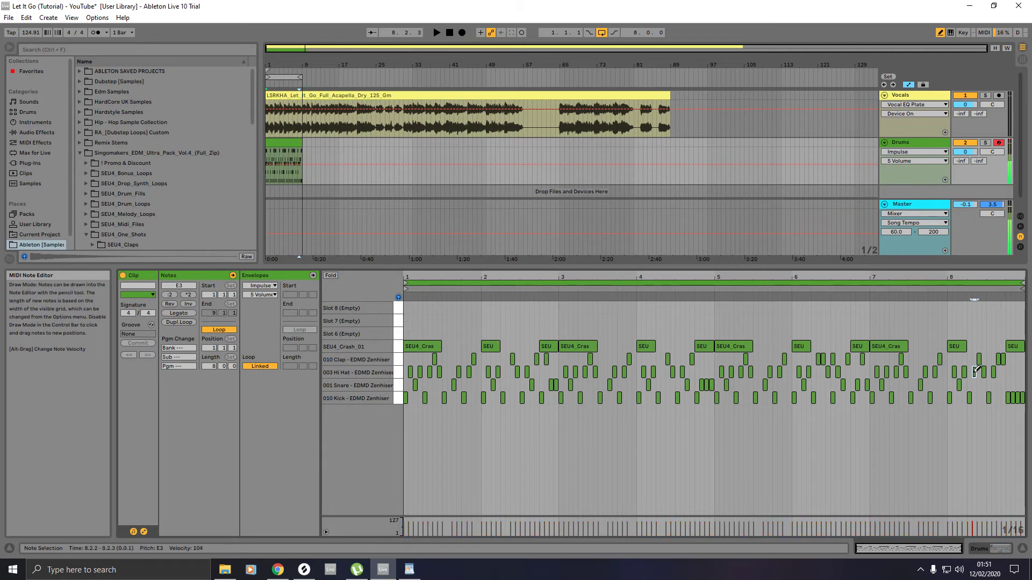
Solo the Drums track, start playback and set the song tempo to 128.00 BPM.
click(986, 144)
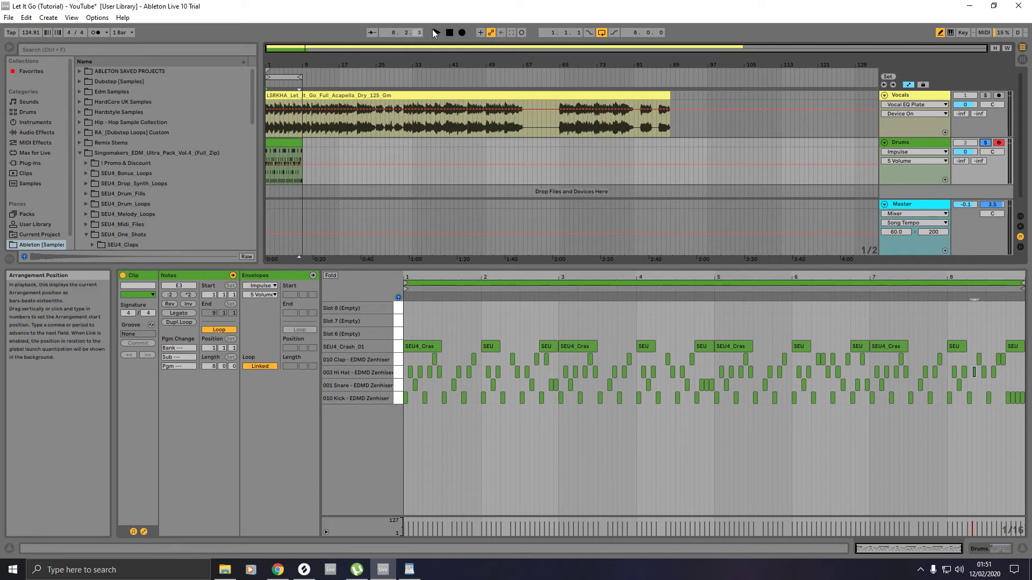
click(436, 32)
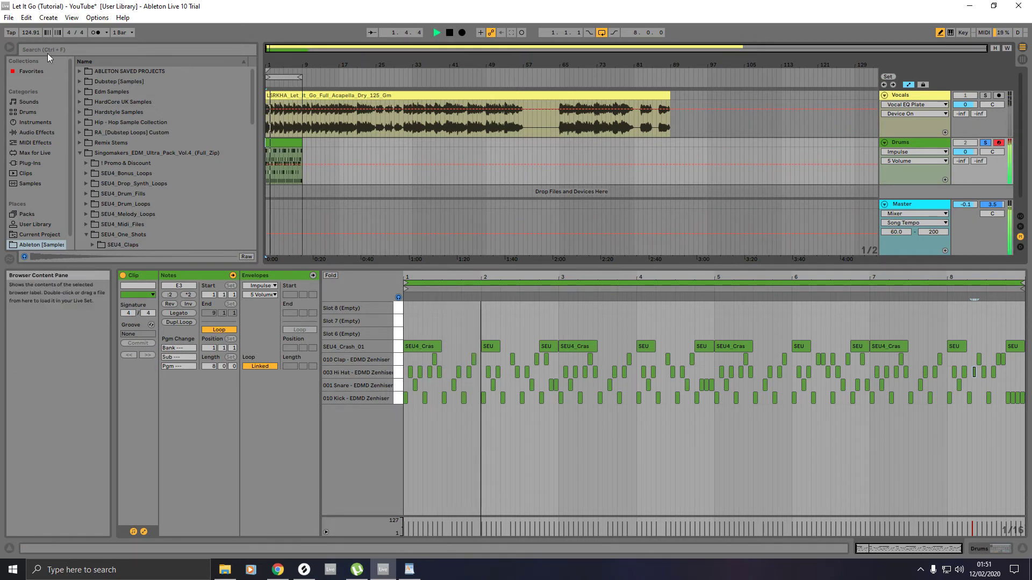
drag(31, 33, 32, 20)
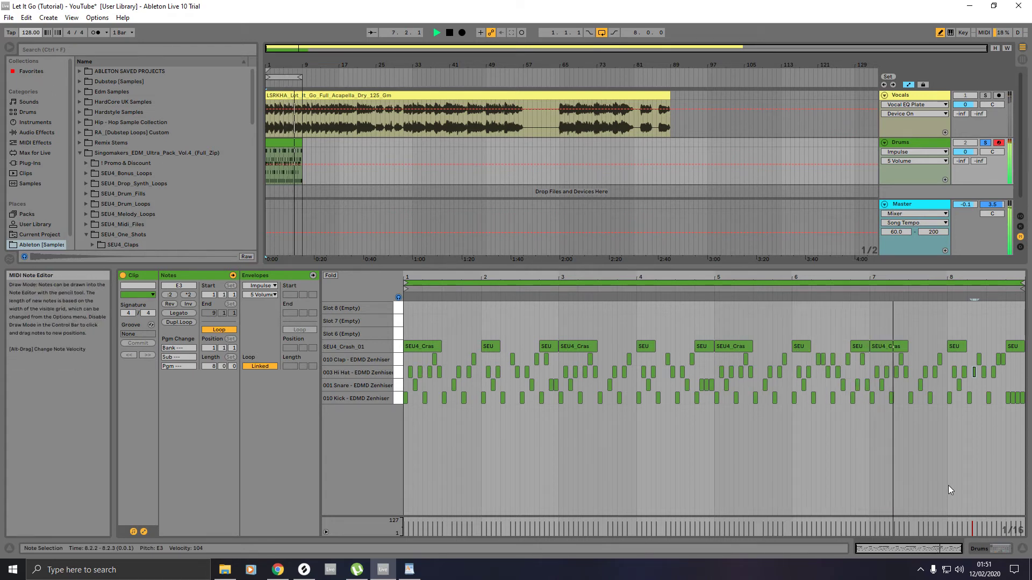
Set the snare slot's volume to 2.51 dB and the clap slot's volume to 15.0 dB in the Drums track's Impulse device.
click(997, 547)
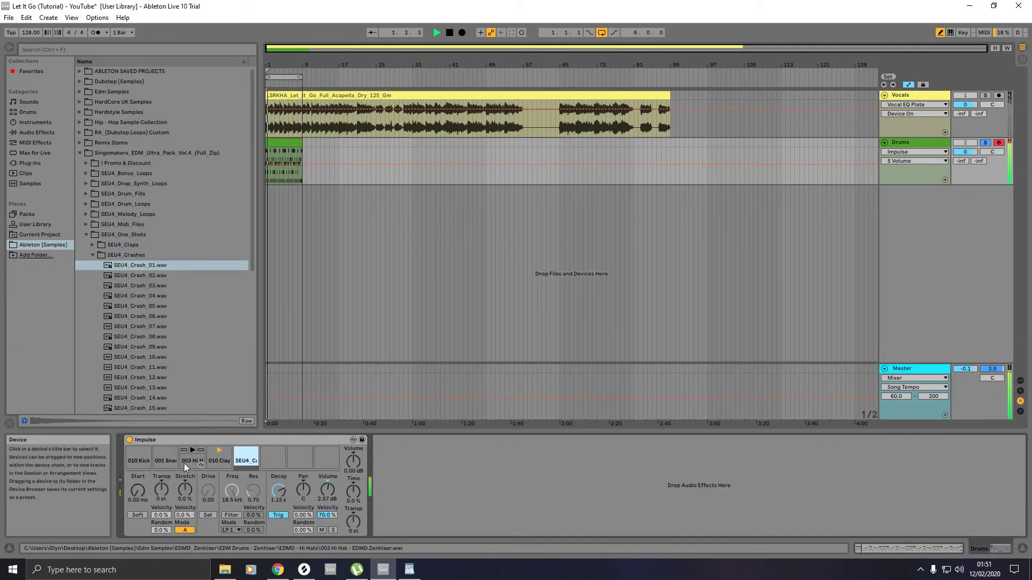
click(137, 462)
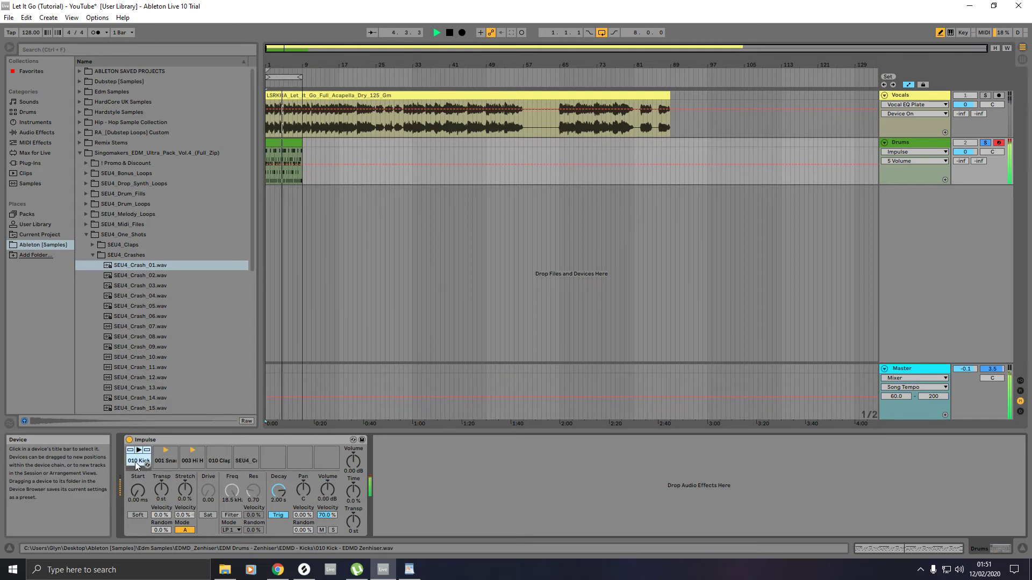
click(164, 461)
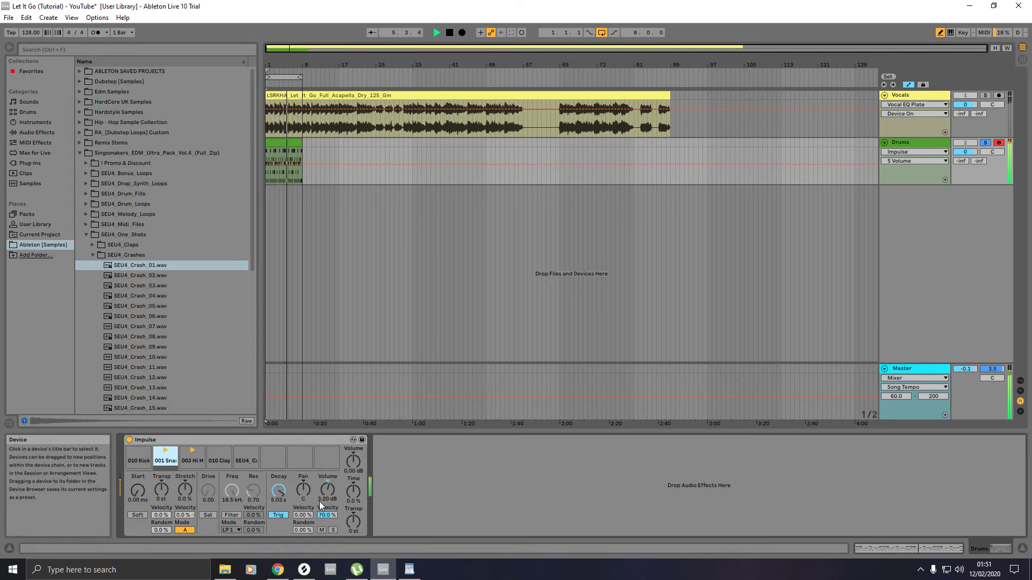
mouse_move(320, 505)
mouse_down()
mouse_move(321, 514)
mouse_move(327, 490)
mouse_up()
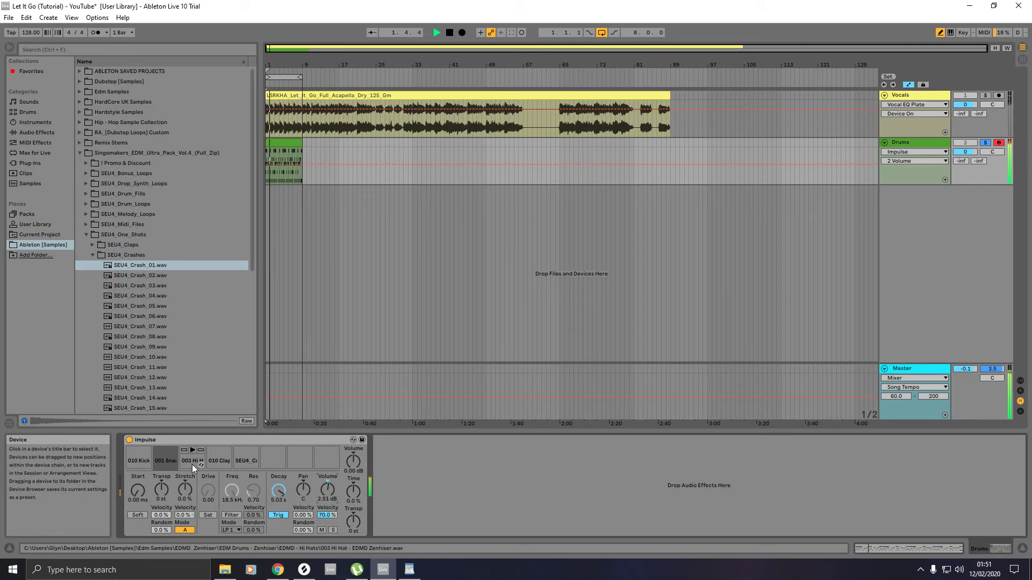
click(213, 463)
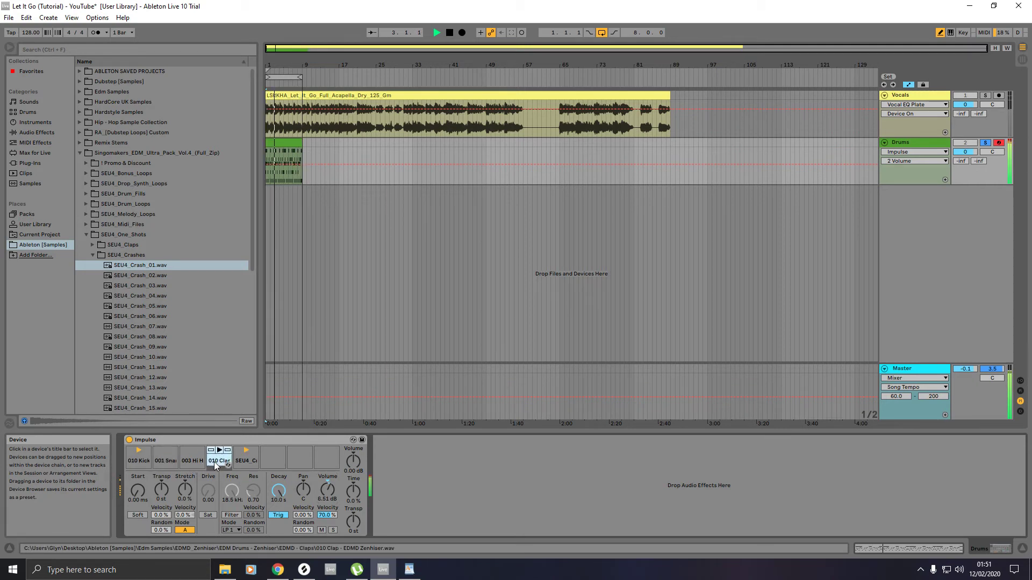
mouse_move(330, 494)
mouse_down()
mouse_move(330, 433)
mouse_move(330, 493)
mouse_up()
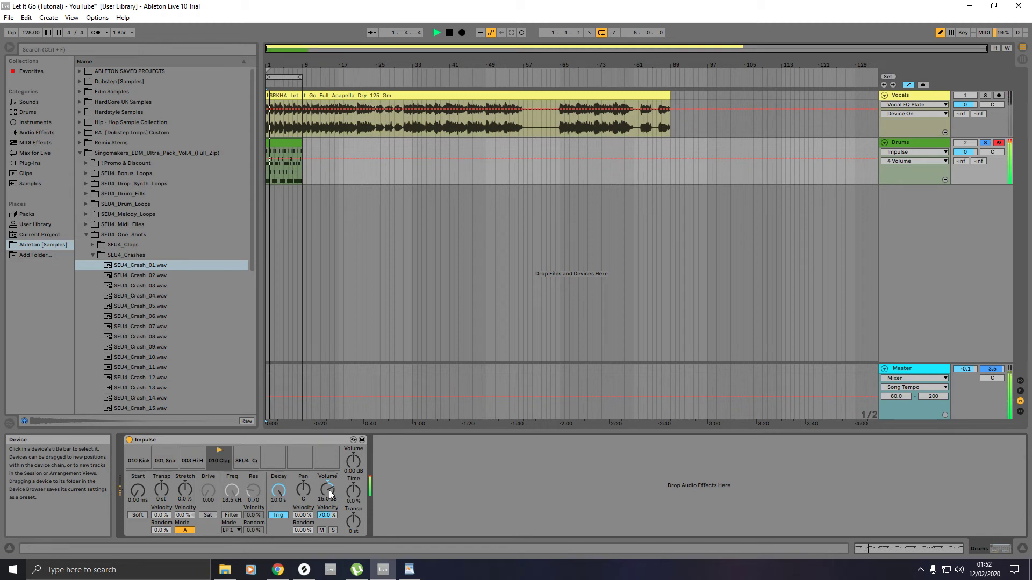
Set the crash slot's decay to 1.75 s and its volume to 4.23 dB in Impulse.
click(246, 462)
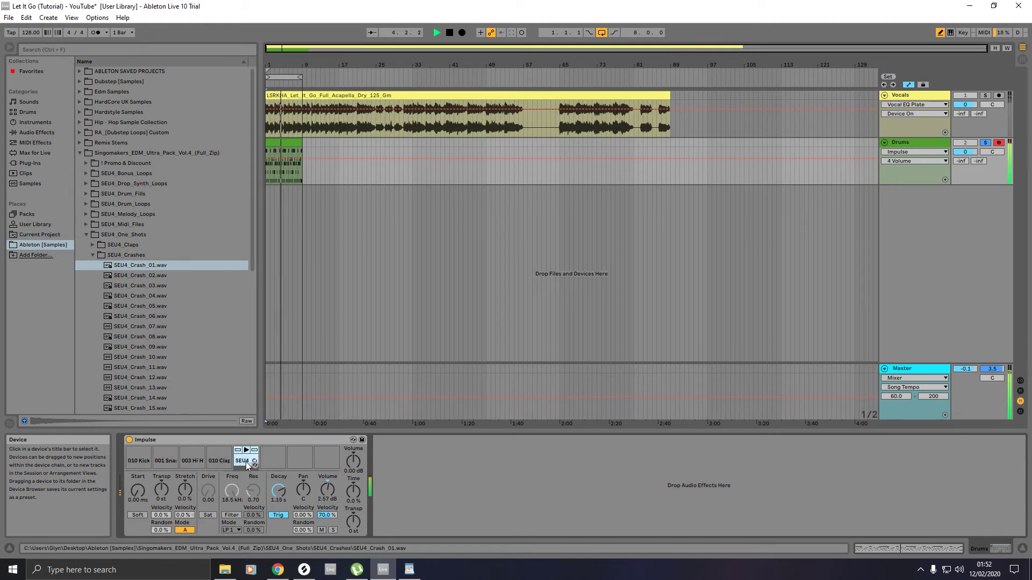
click(279, 491)
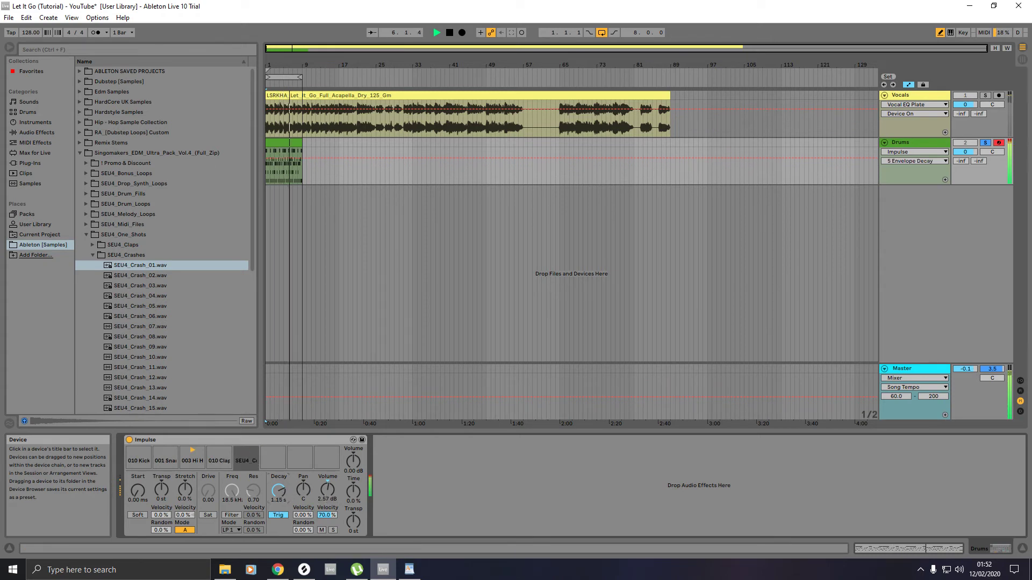
drag(279, 490, 279, 483)
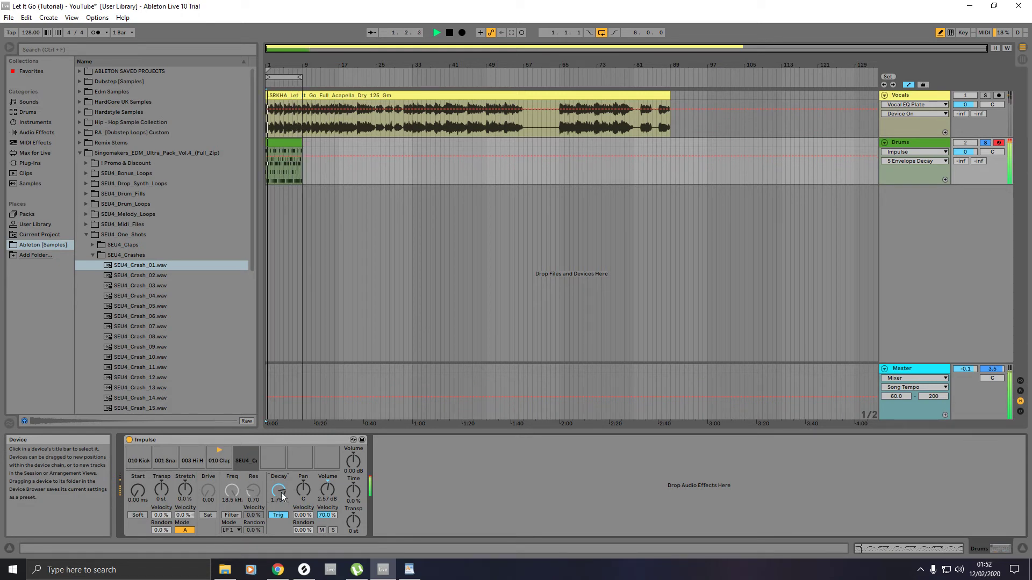
drag(282, 493, 281, 494)
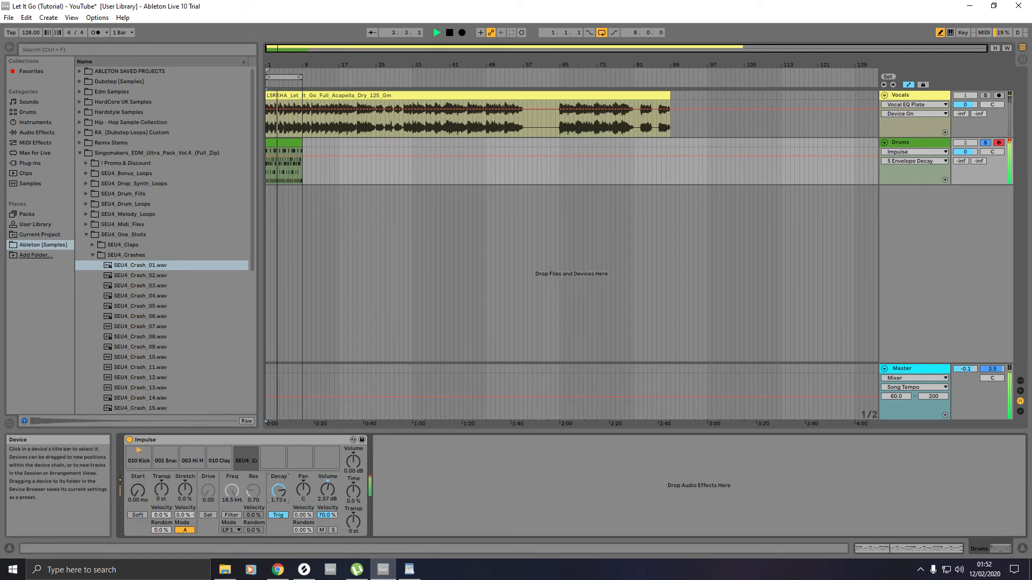
drag(282, 494, 329, 489)
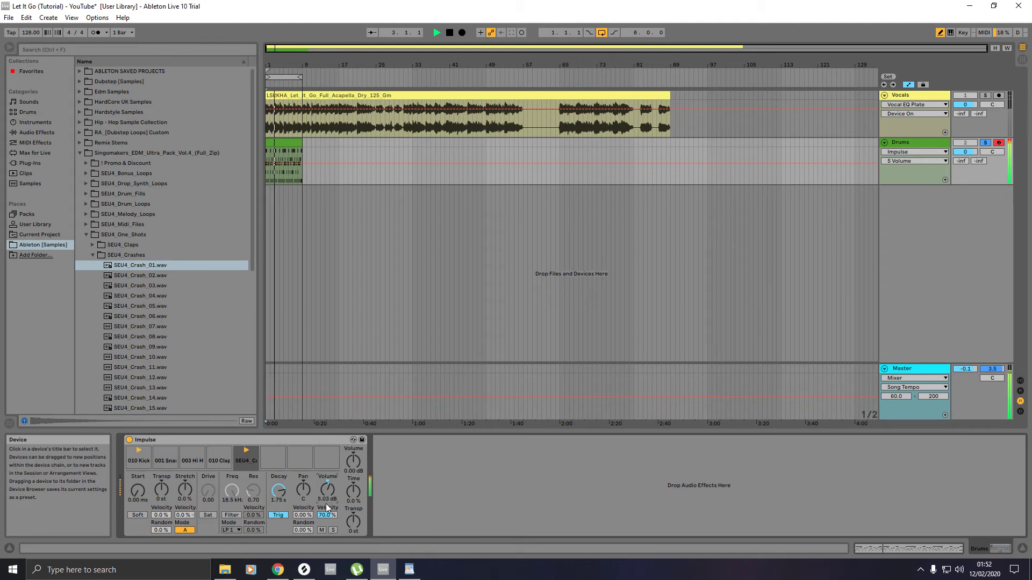
drag(328, 491, 328, 495)
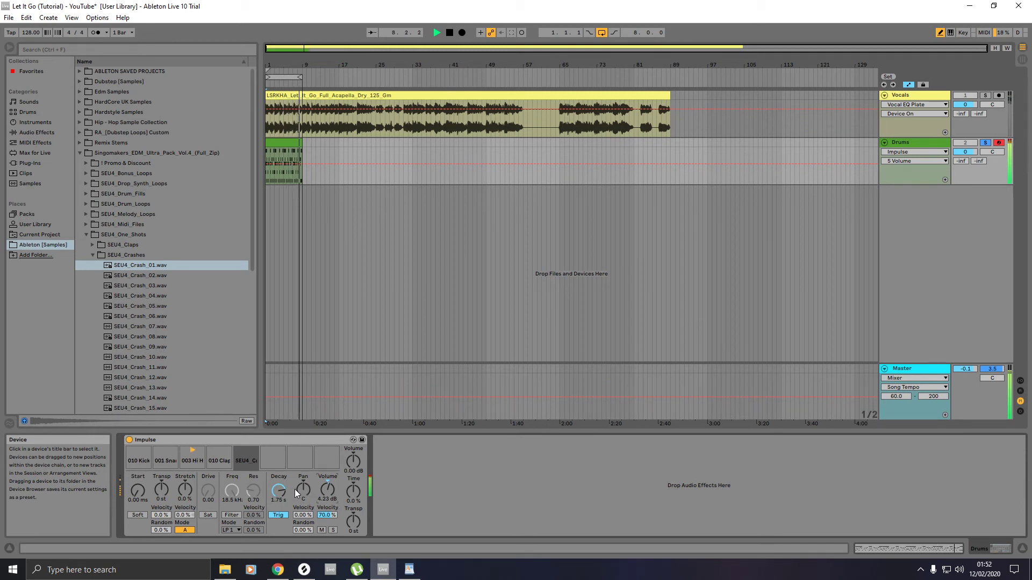
Set the snare slot's decay to 3.90 s and its volume to 1.71 dB in Impulse.
click(167, 460)
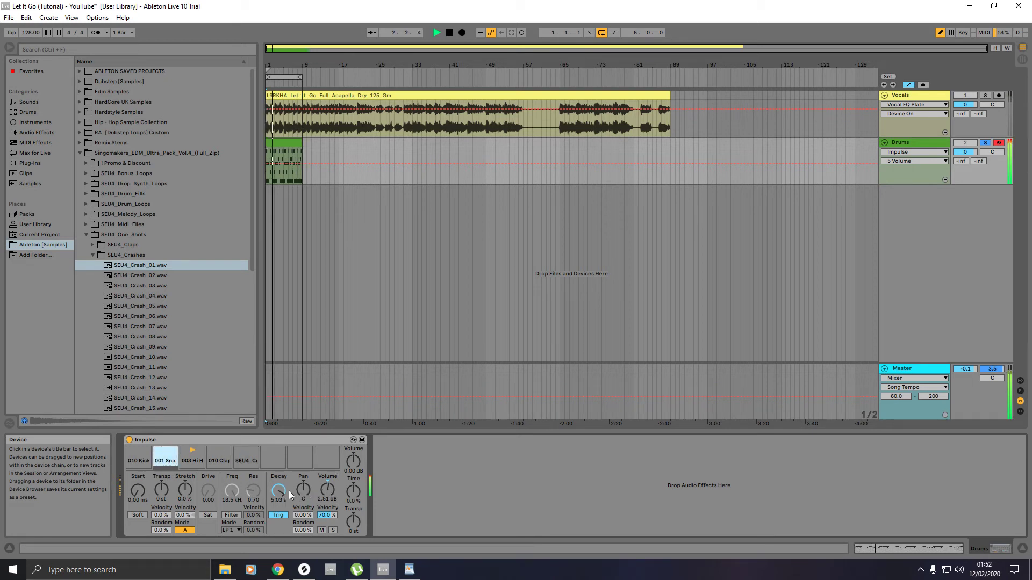
drag(278, 490, 327, 492)
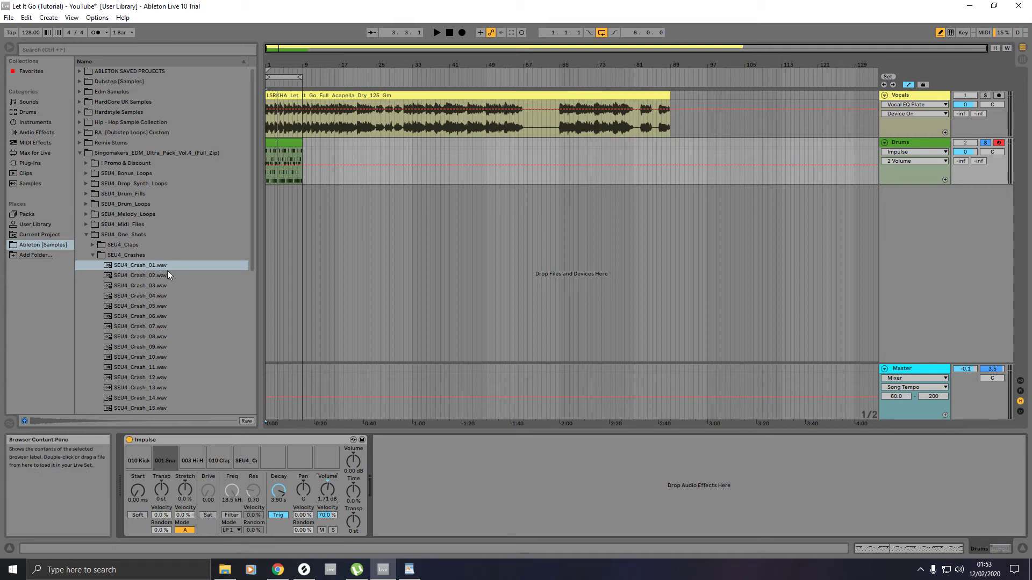
Add an EQ Eight audio effect to the Drums track and start playback.
click(33, 135)
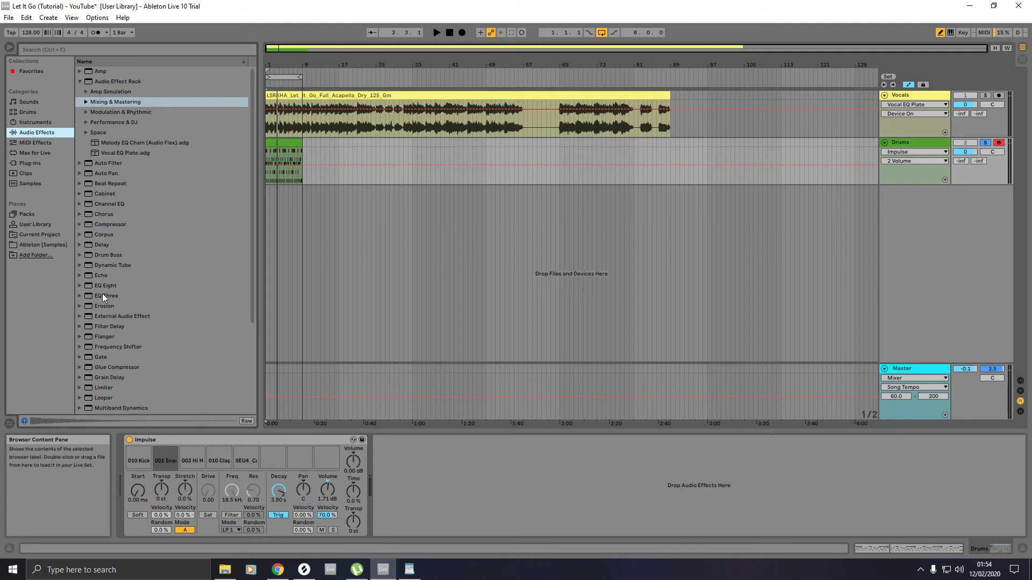
drag(104, 288, 278, 162)
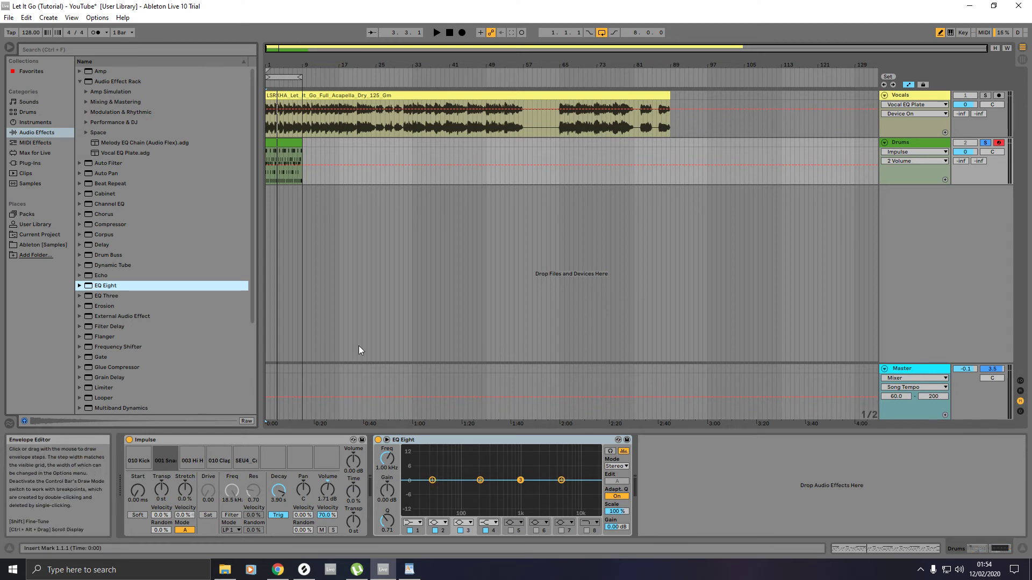
key(space)
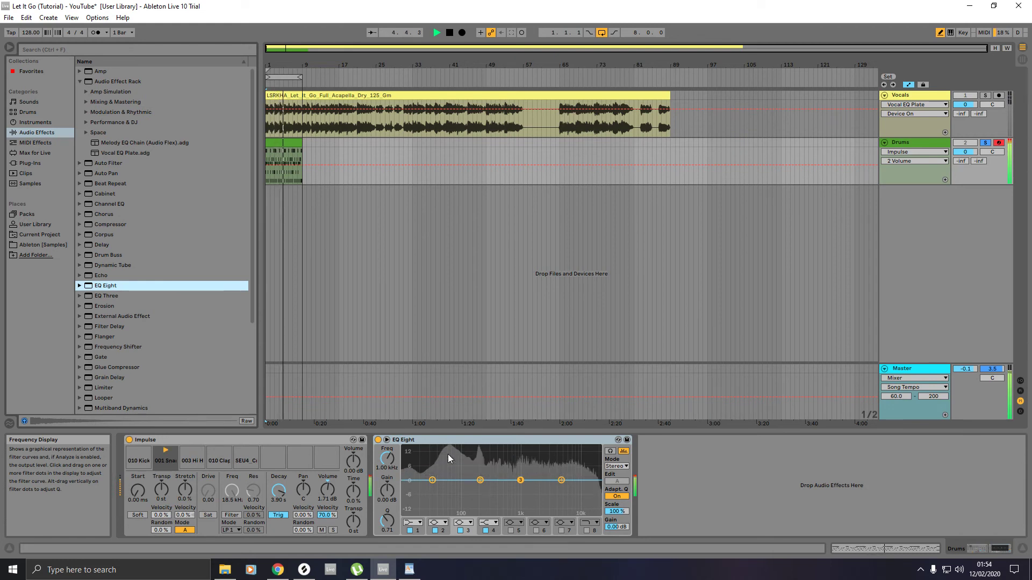
Make EQ Eight's band 1 a steep low cut at 25.5 Hz with a Q of 0.75.
click(432, 480)
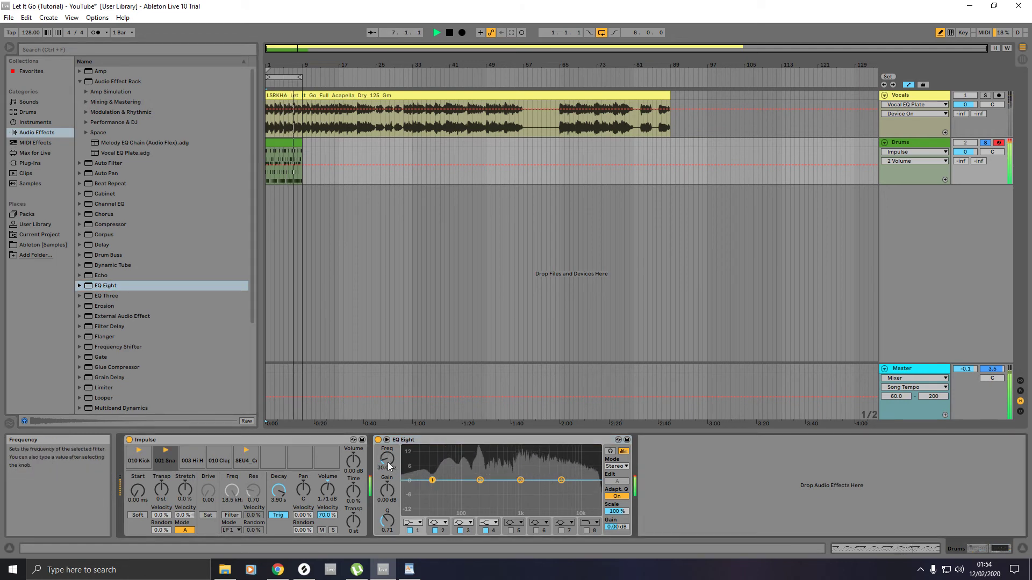
drag(433, 481, 448, 480)
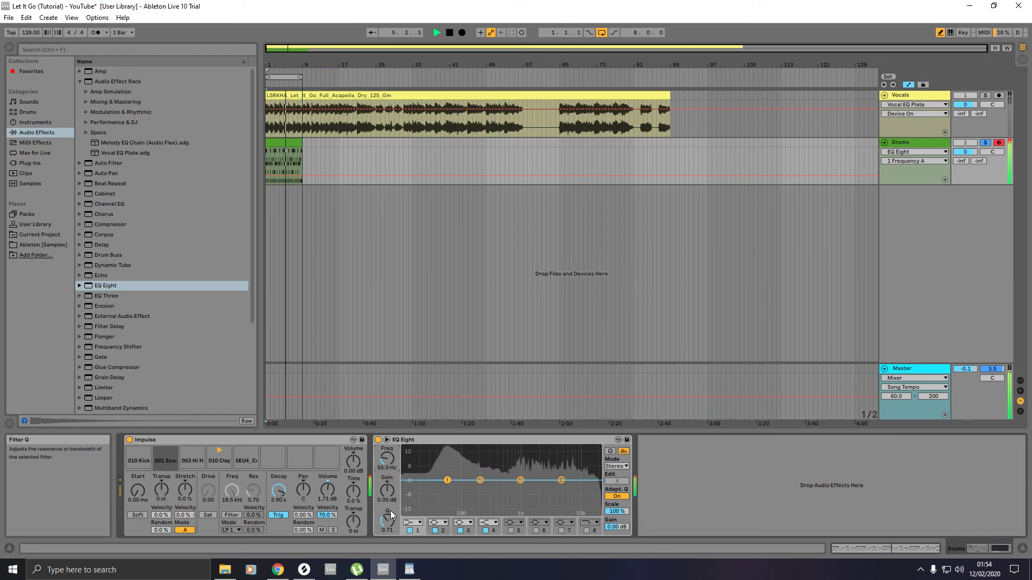
click(411, 522)
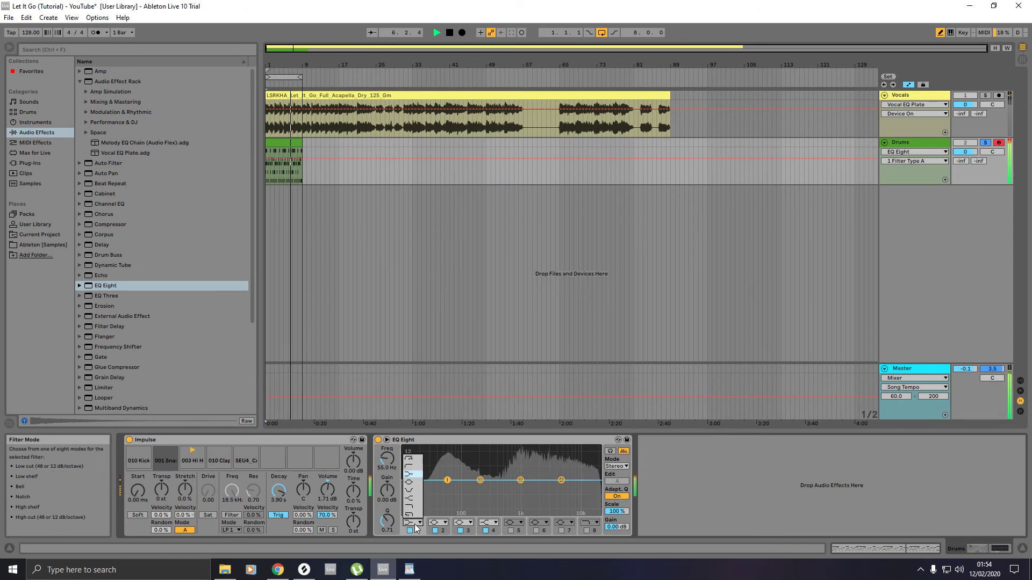
click(412, 461)
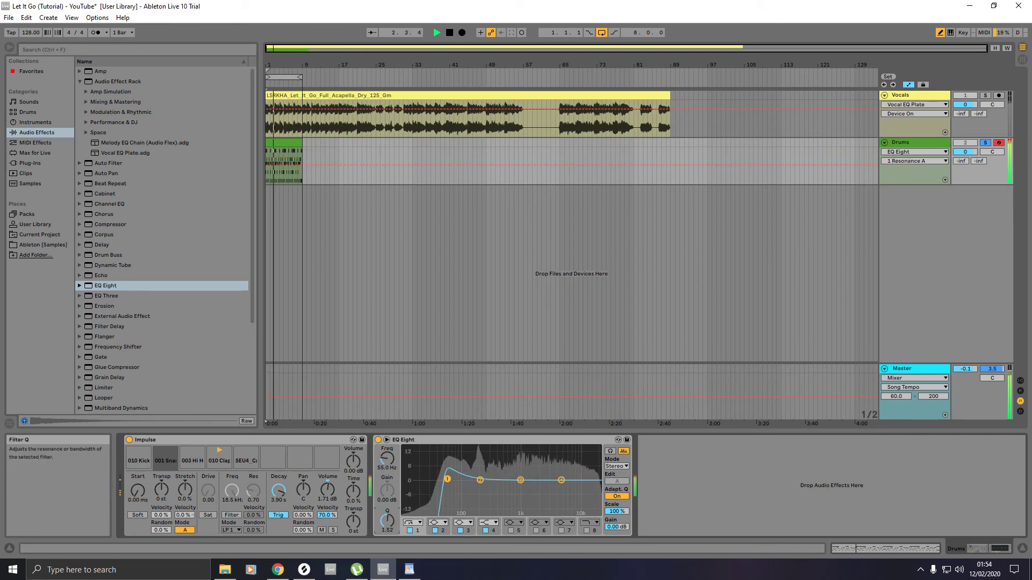
drag(387, 520, 387, 484)
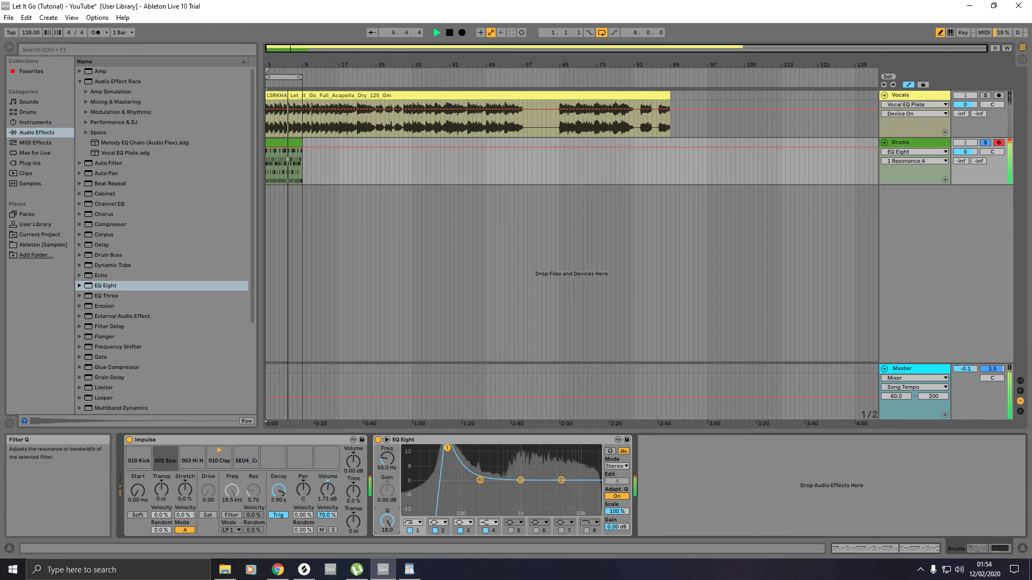
drag(387, 520, 386, 560)
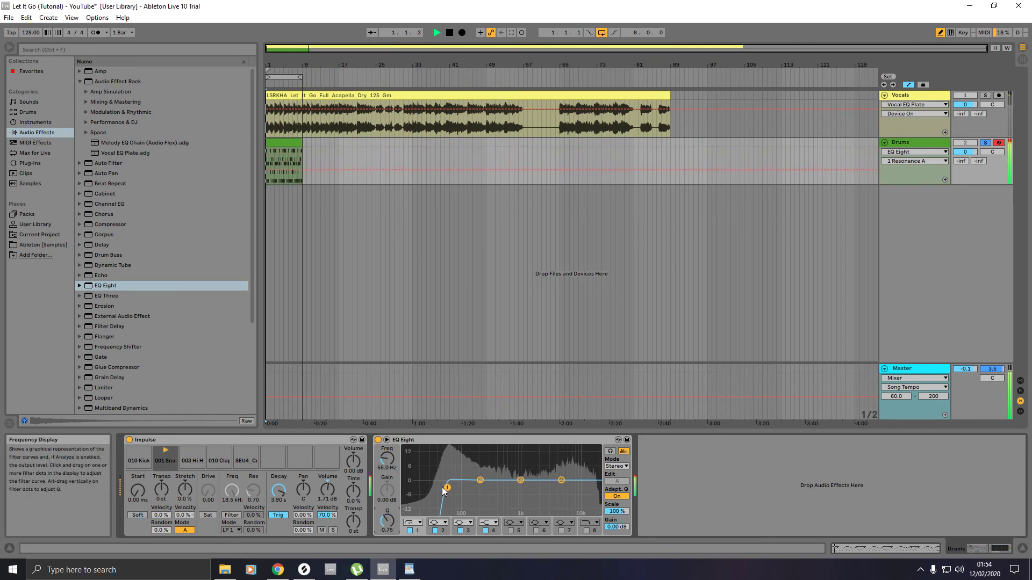
drag(392, 457, 393, 470)
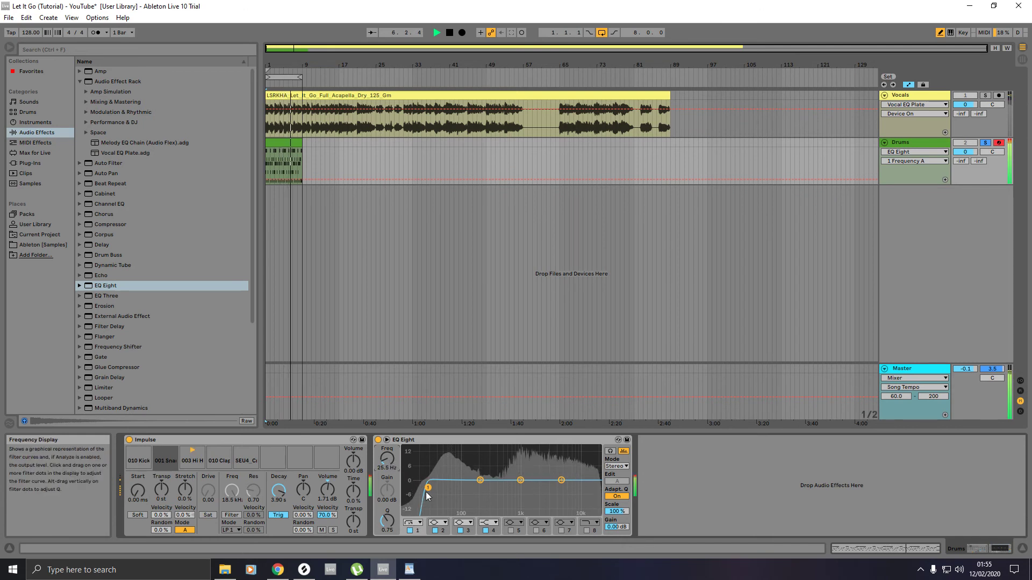
Set EQ Eight's band 2 to 55.0 Hz with a Q of 18.0 and switch off band 4.
click(480, 480)
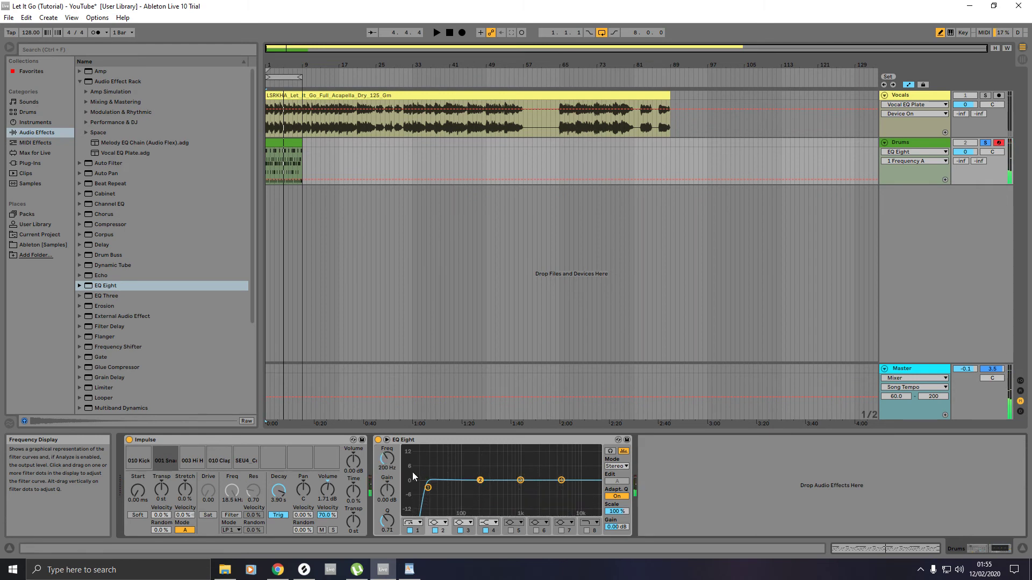
drag(389, 465, 390, 482)
mouse_move(389, 524)
mouse_down()
mouse_move(389, 515)
mouse_move(390, 527)
mouse_up()
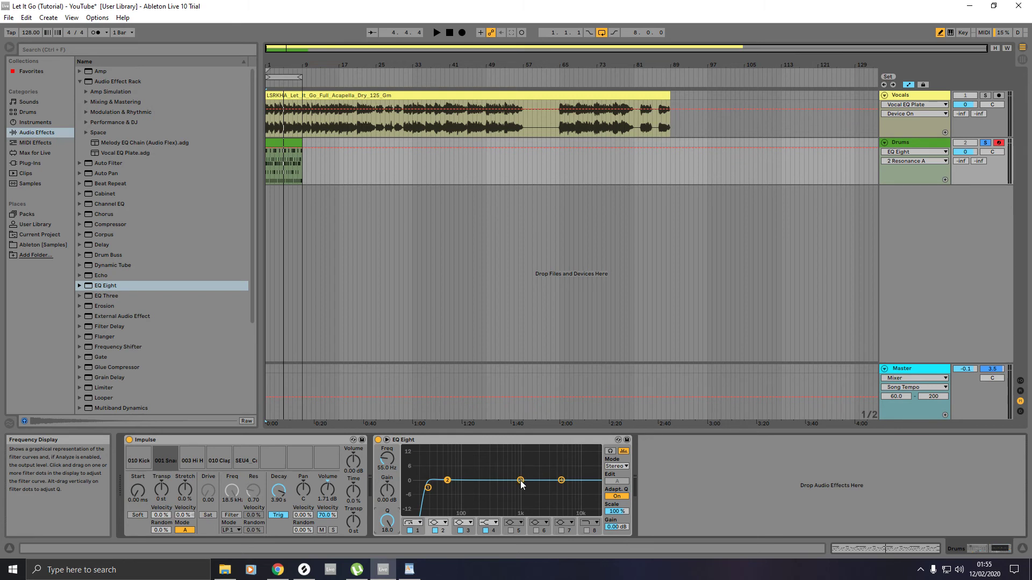
click(483, 531)
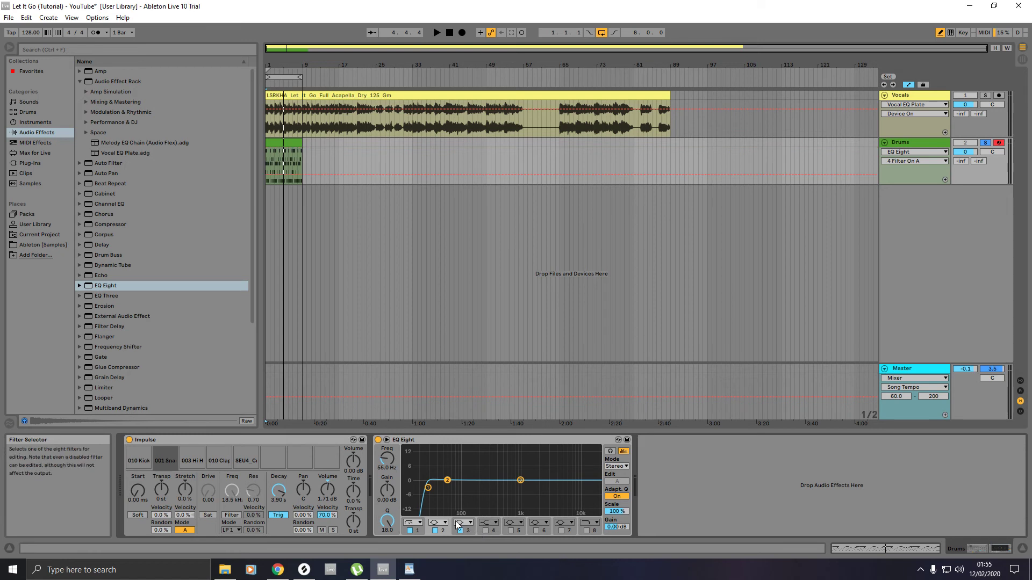
Make EQ Eight's band 3 a high cut with a Q of 1.05, and set the scale to 105 % and output gain to -0.30 dB.
click(461, 522)
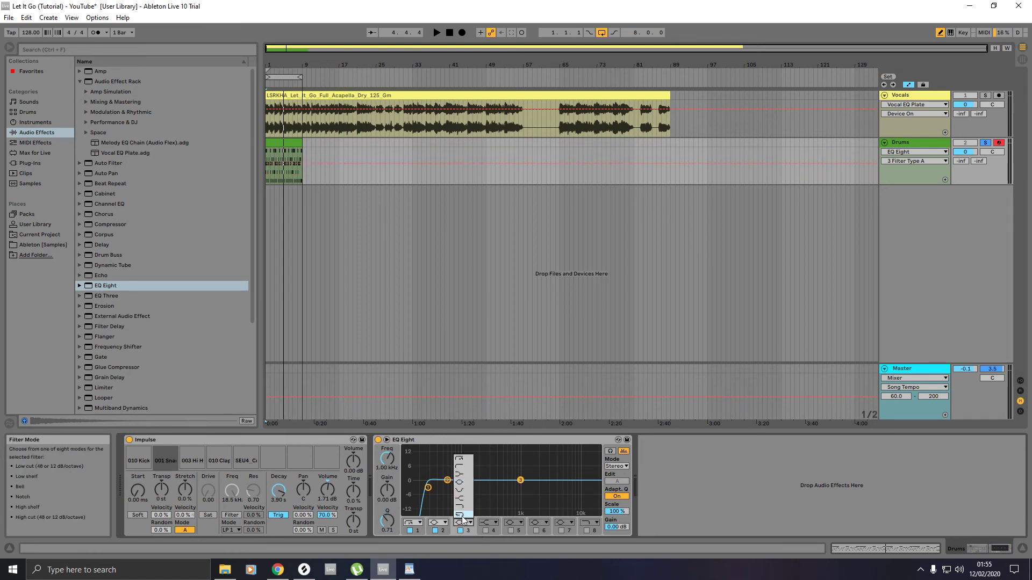
click(462, 515)
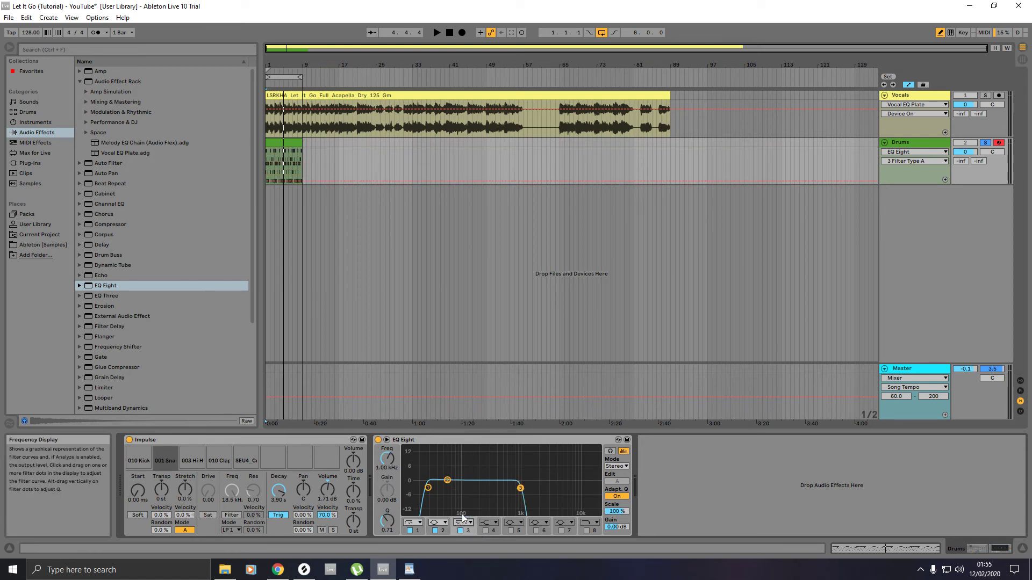
click(387, 520)
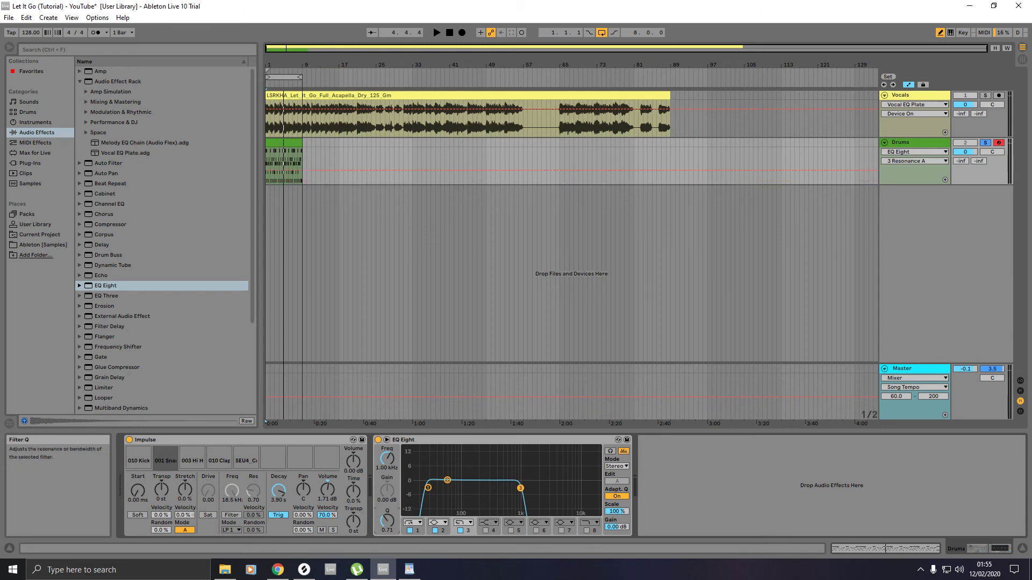
drag(387, 520, 387, 497)
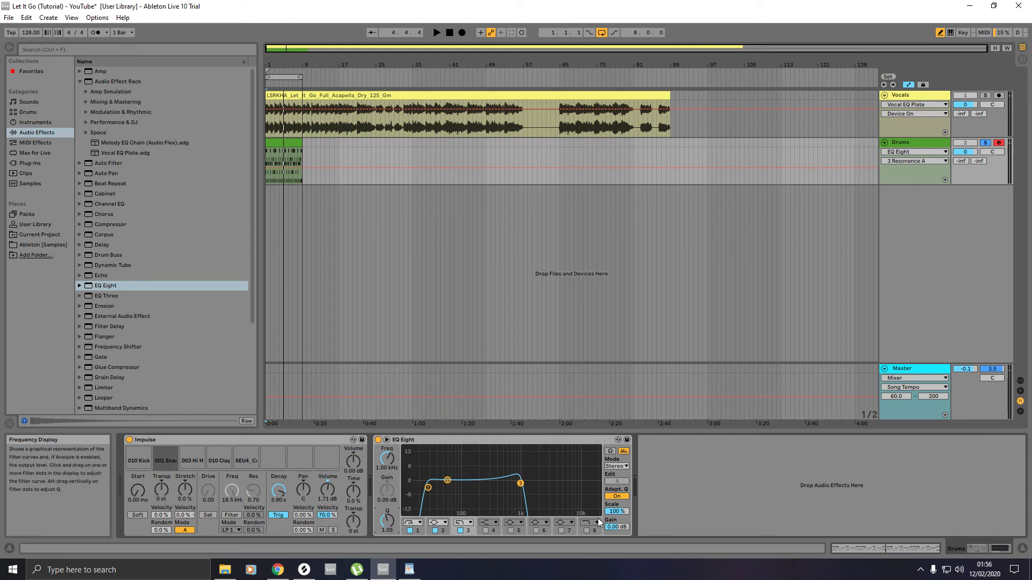
drag(616, 511, 617, 530)
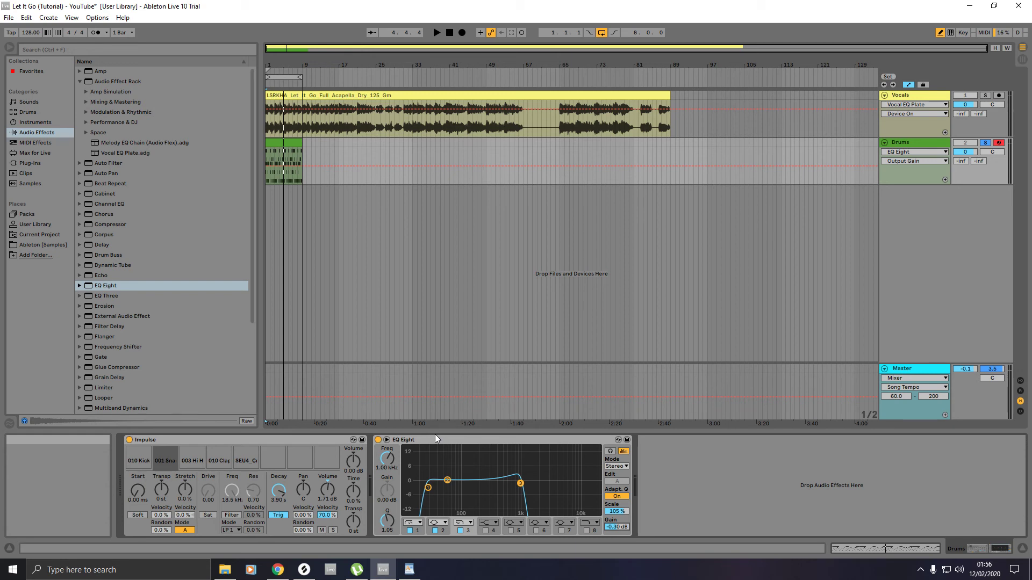
Add a Utility effect after EQ Eight on the Drums track and enable Mono.
scroll(141, 363, down, 4)
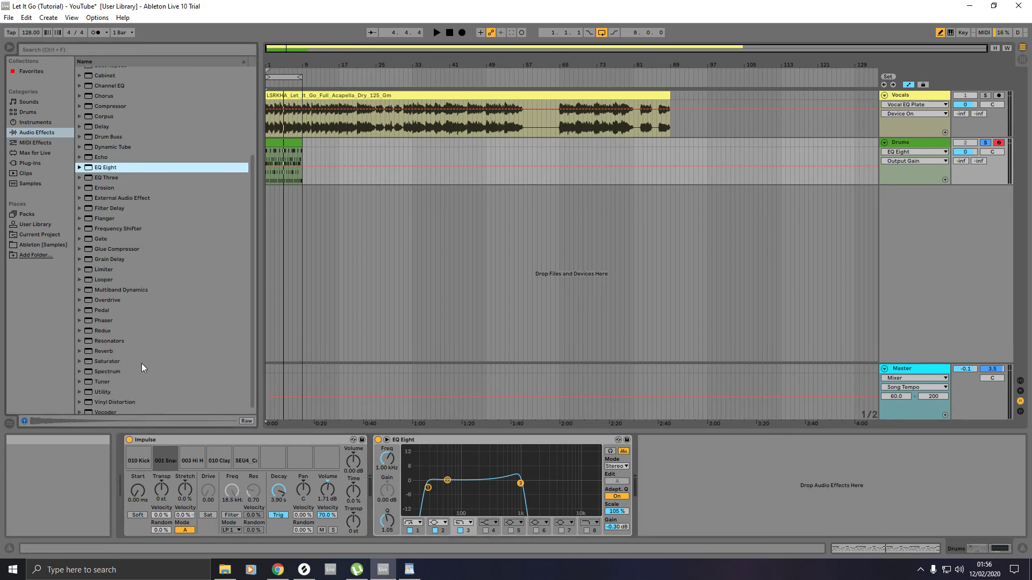
click(102, 388)
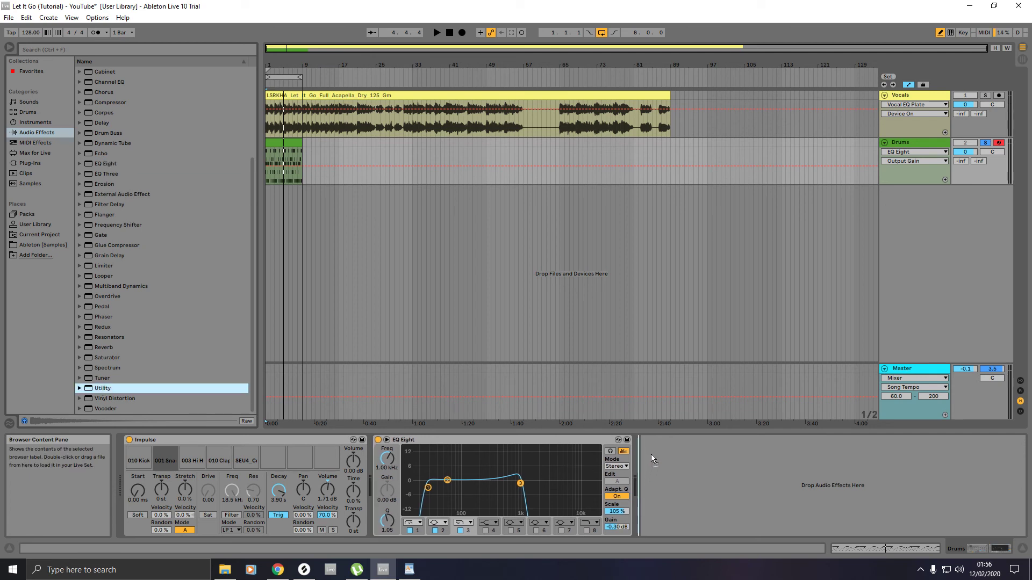
drag(650, 453, 651, 454)
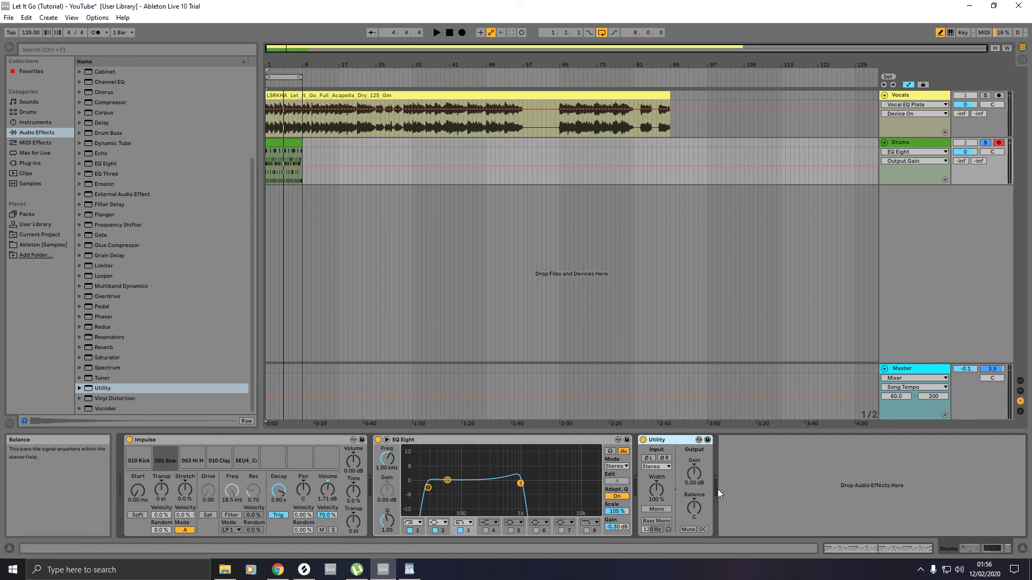
click(656, 509)
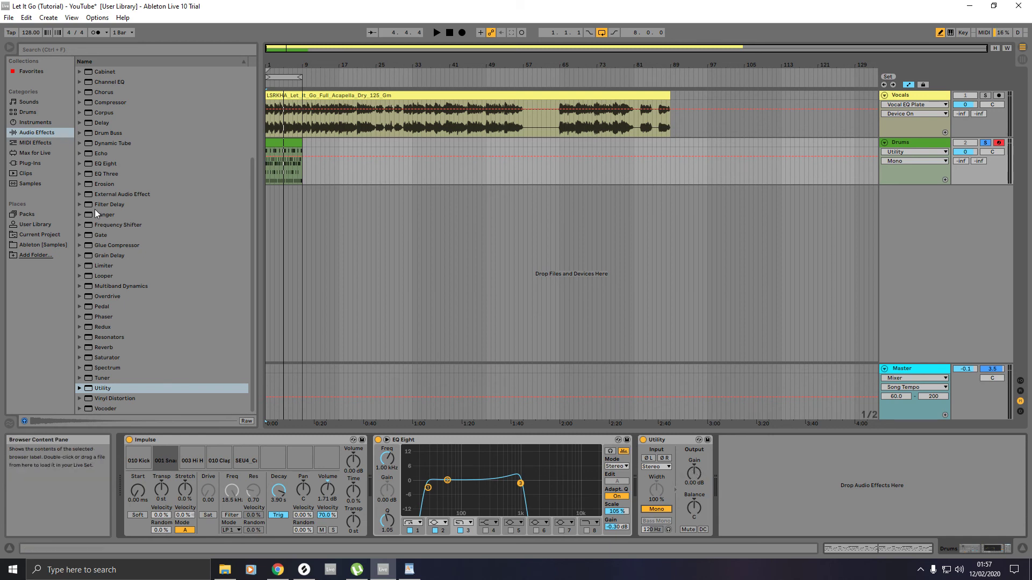
Add the Boombox Drums rack from the Mixing & Mastering audio effect racks after Utility.
scroll(128, 205, up, 3)
scroll(124, 208, up, 2)
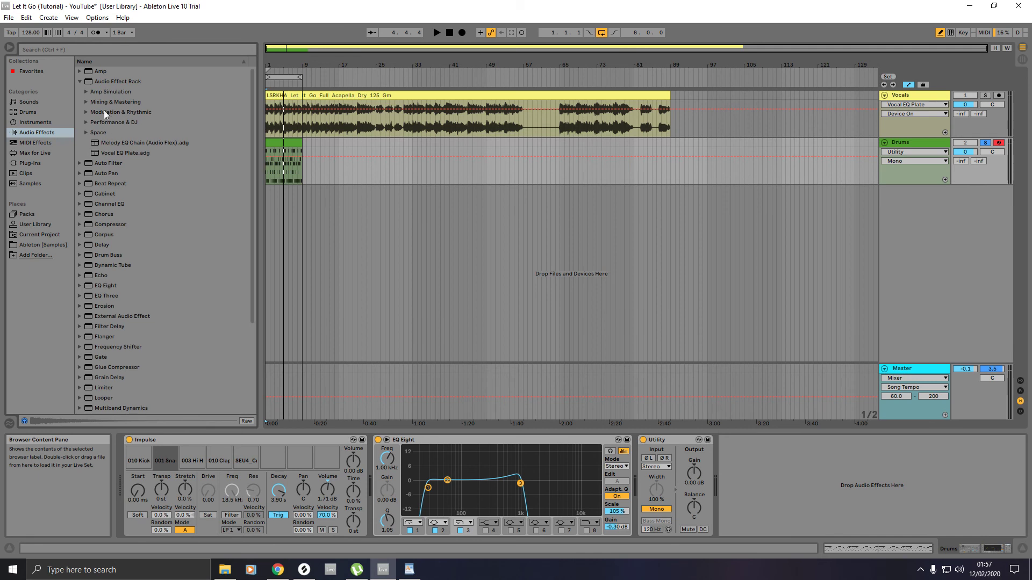
click(79, 81)
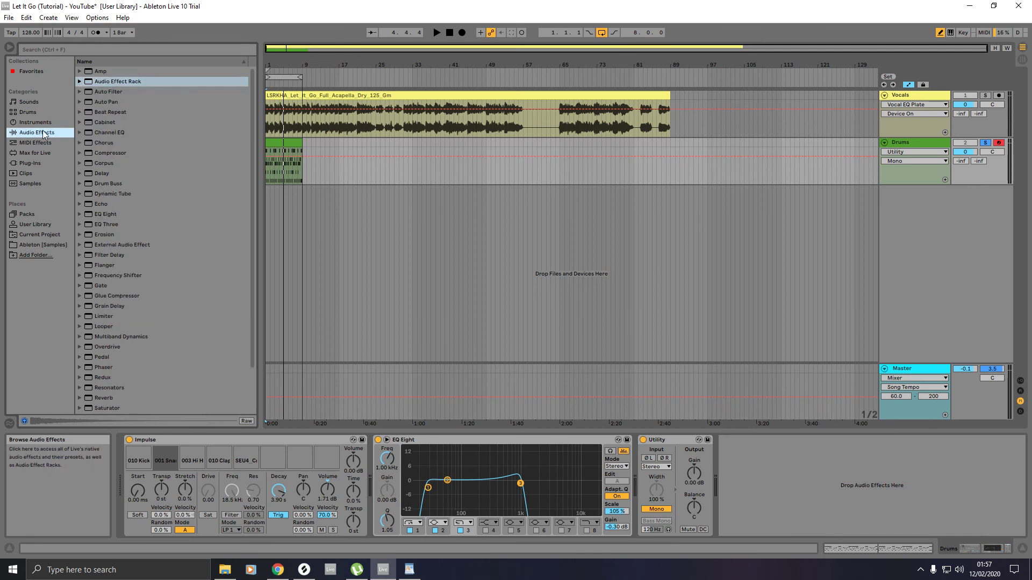
click(45, 133)
click(79, 81)
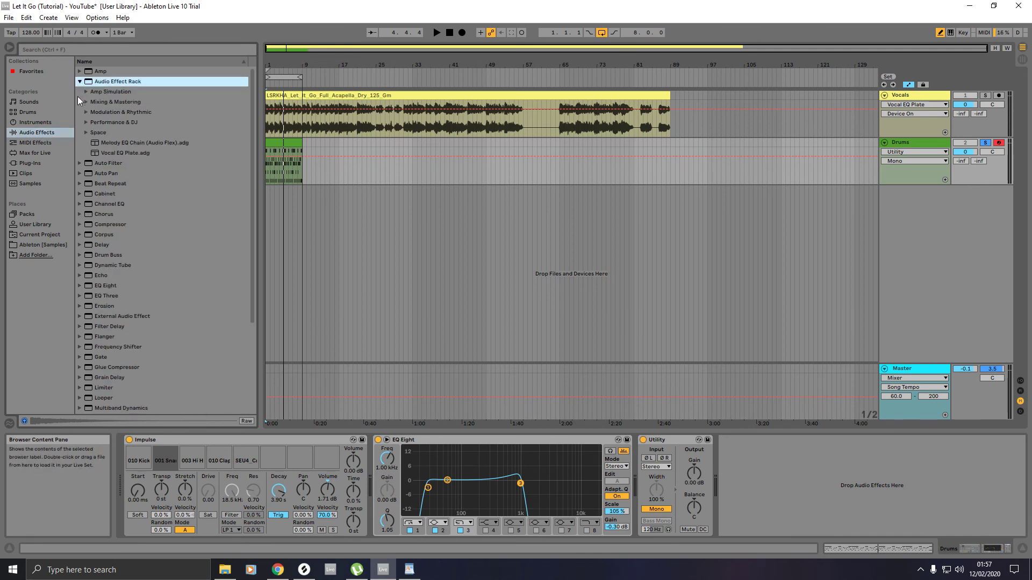
click(86, 102)
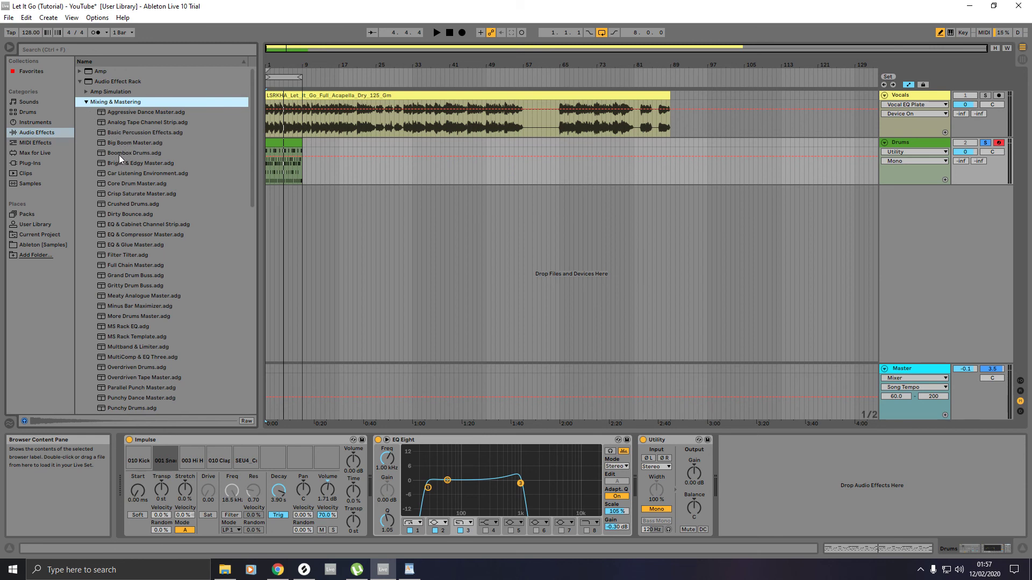
drag(118, 155, 712, 449)
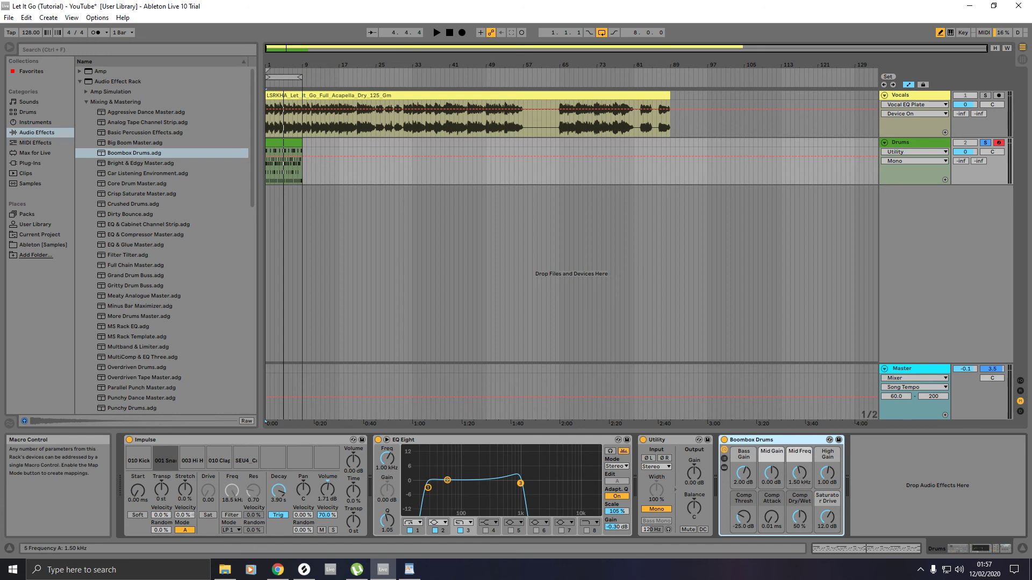
Set Boombox Drums' Mid Freq to 1.00 kHz and Mid Gain to 0.50 dB, and play the drums back.
click(799, 473)
drag(799, 473, 799, 469)
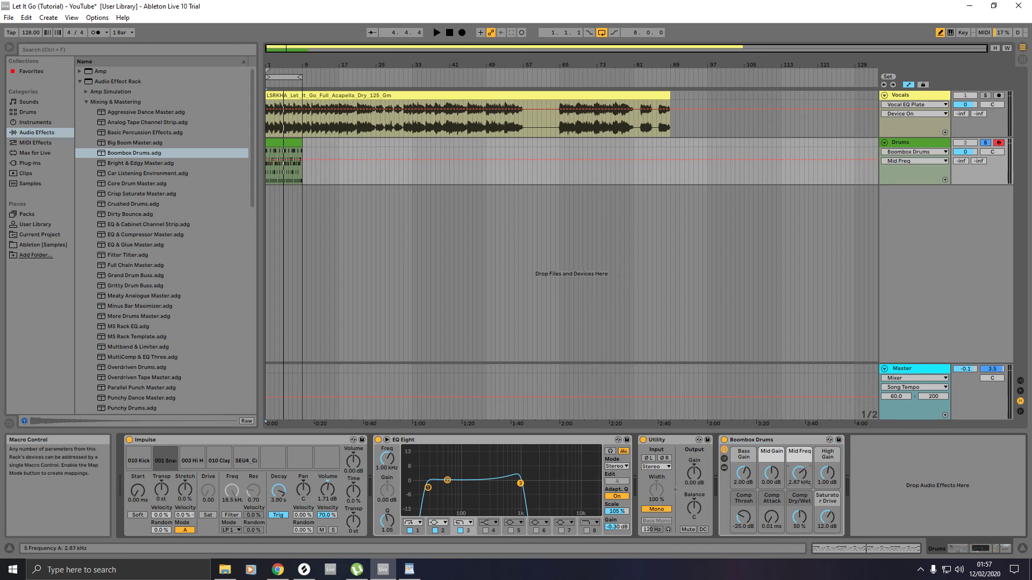
drag(799, 473, 798, 478)
drag(799, 478, 800, 480)
drag(771, 475, 771, 472)
key(space)
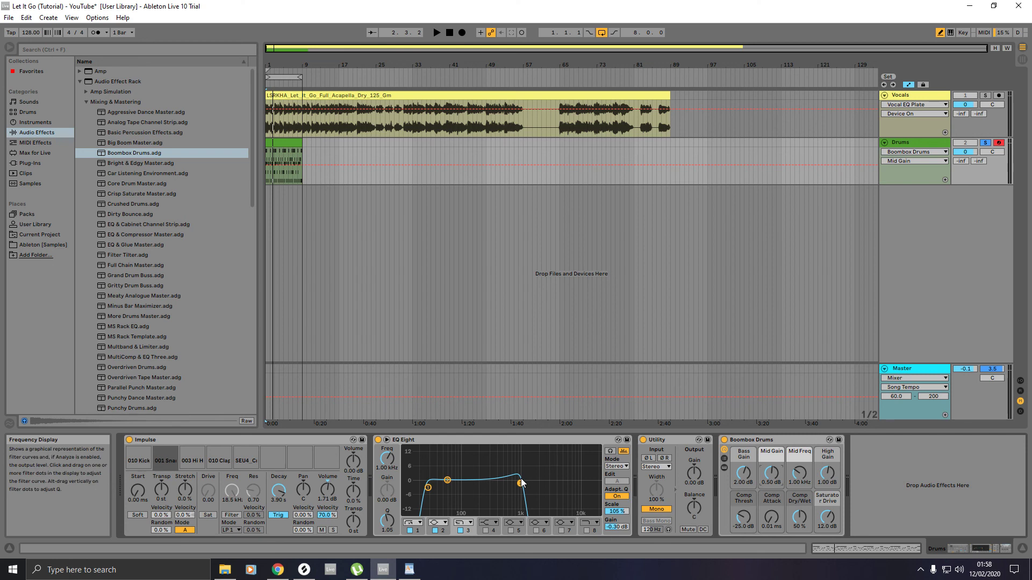
Set the frequency of EQ Eight's band 3 high cut to 15.0 kHz while auditioning the drums, and select the Impulse device.
drag(382, 462, 382, 426)
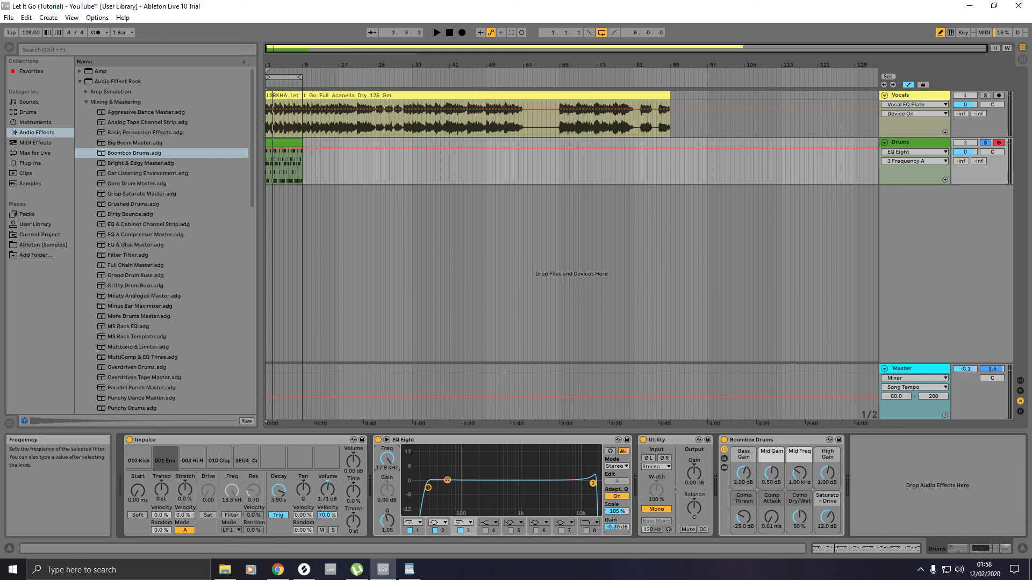
drag(382, 426, 382, 425)
key(space)
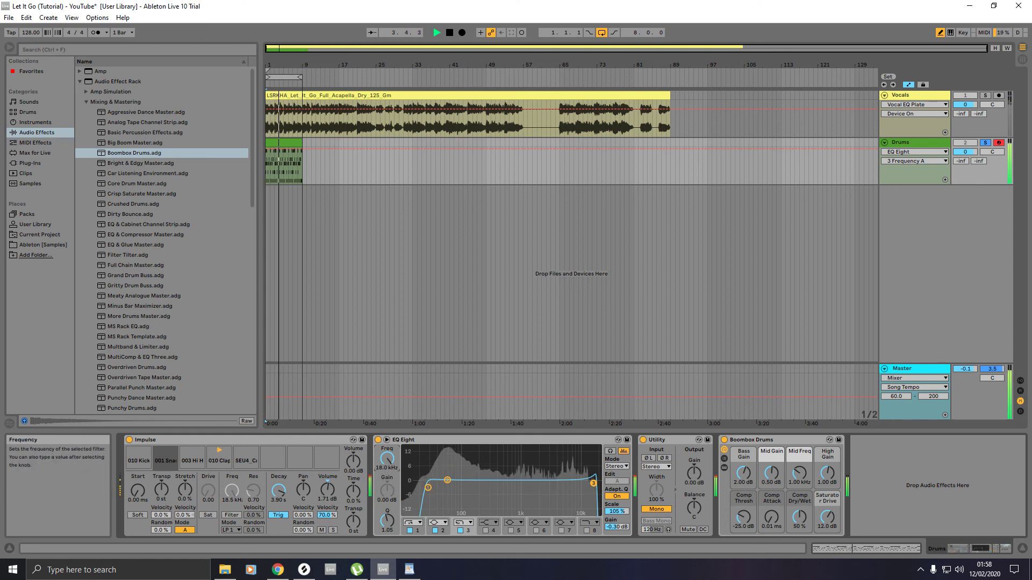
mouse_move(384, 460)
mouse_down()
mouse_move(385, 471)
mouse_move(386, 459)
mouse_up()
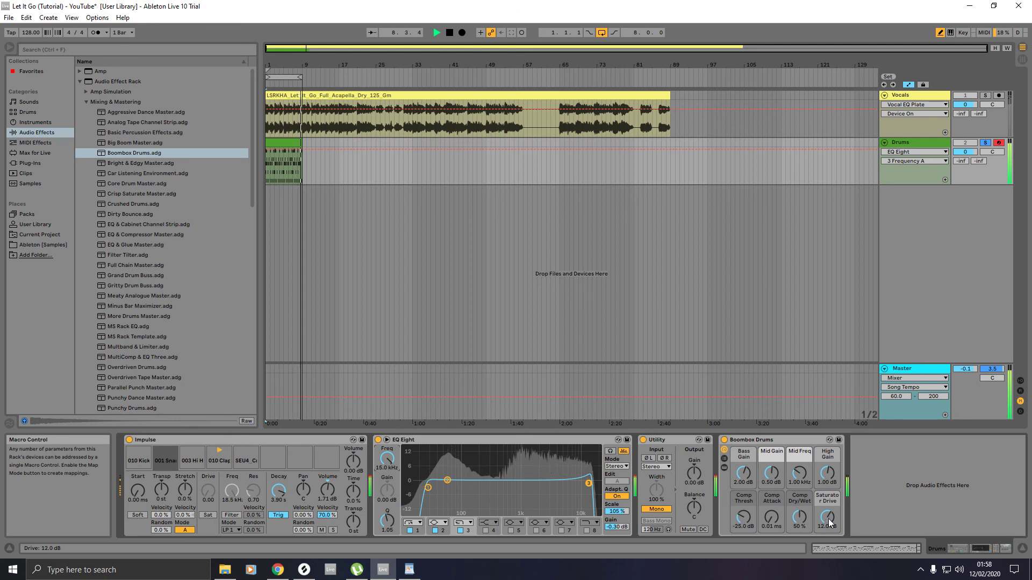
click(214, 439)
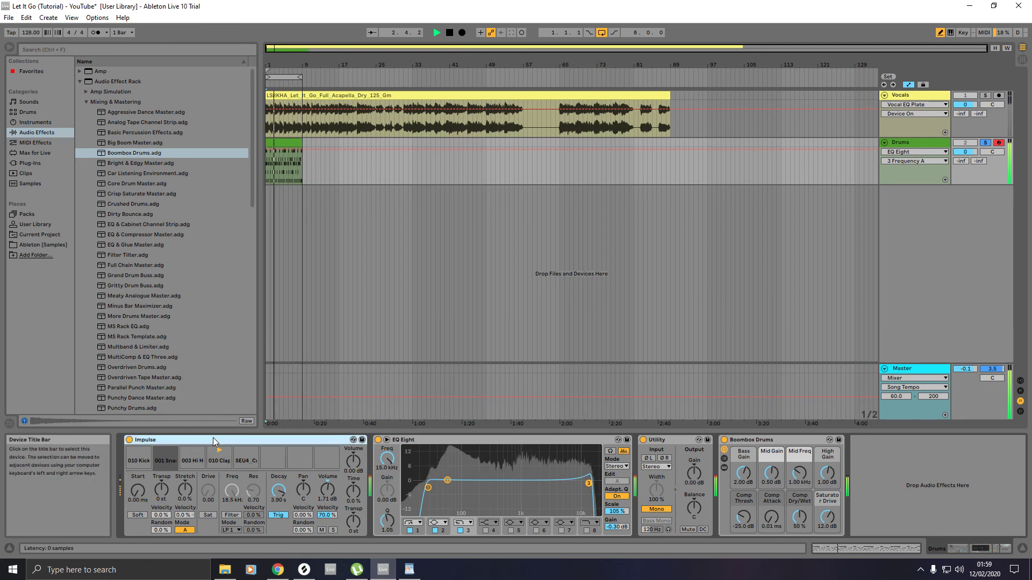
Stop playback and group Impulse, EQ Eight, Utility and Boombox Drums on the Drums track into one rack.
key(space)
key(ctrl+a)
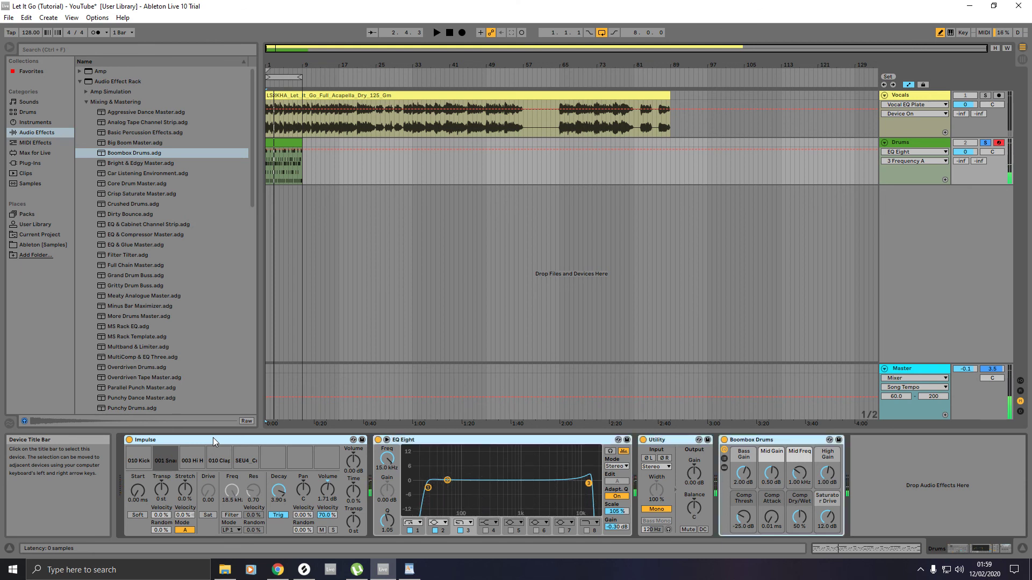
right_click(213, 437)
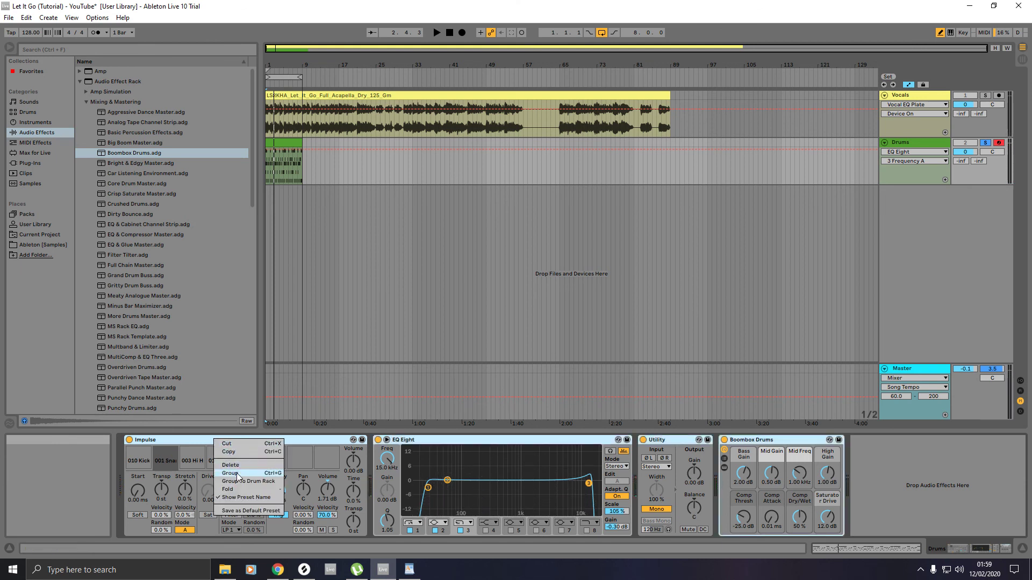
click(237, 478)
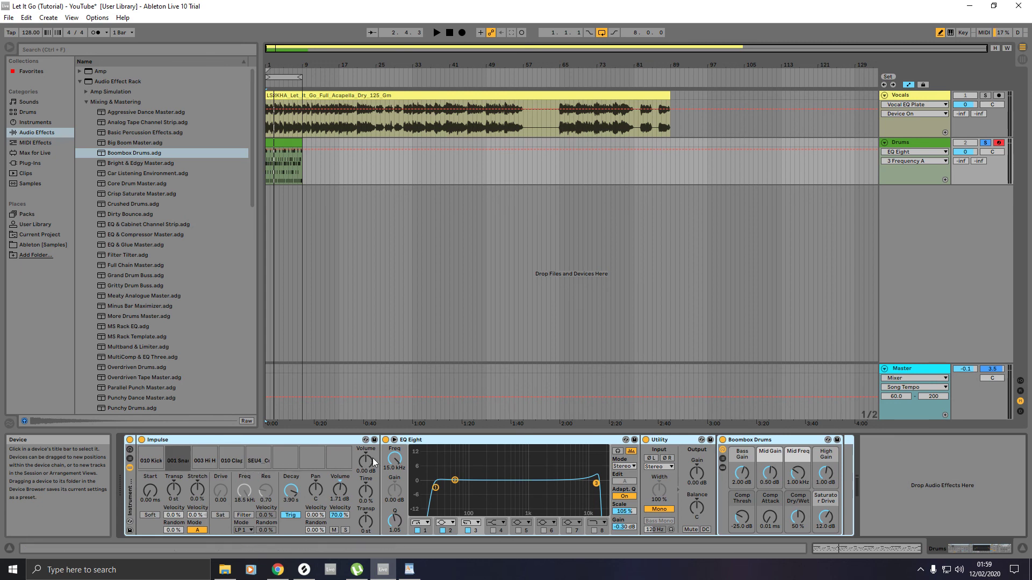
Compare the drums without and with effects by bypassing EQ Eight, Utility and Boombox Drums, then reactivating each one during playback.
click(385, 440)
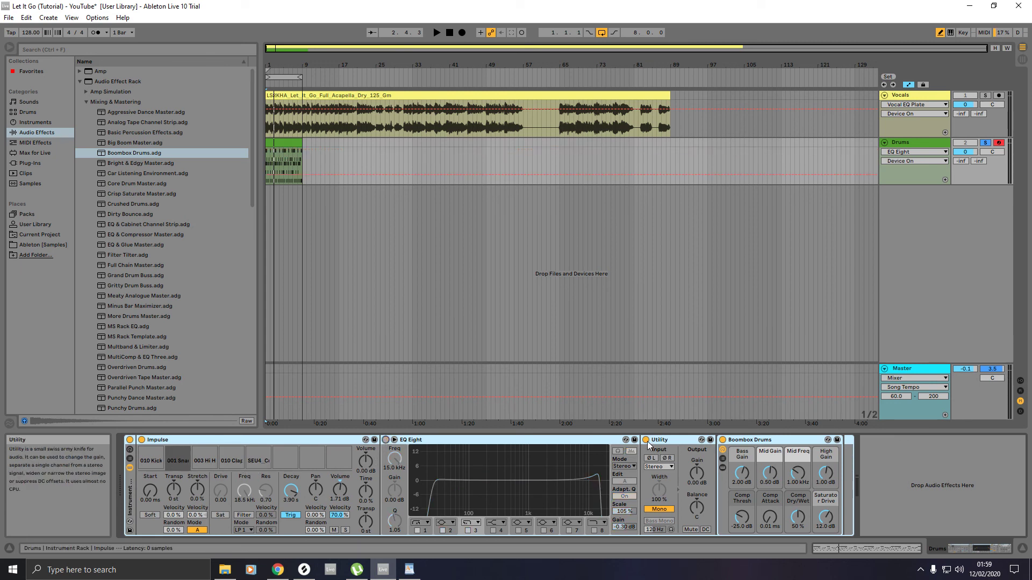
click(645, 439)
click(722, 440)
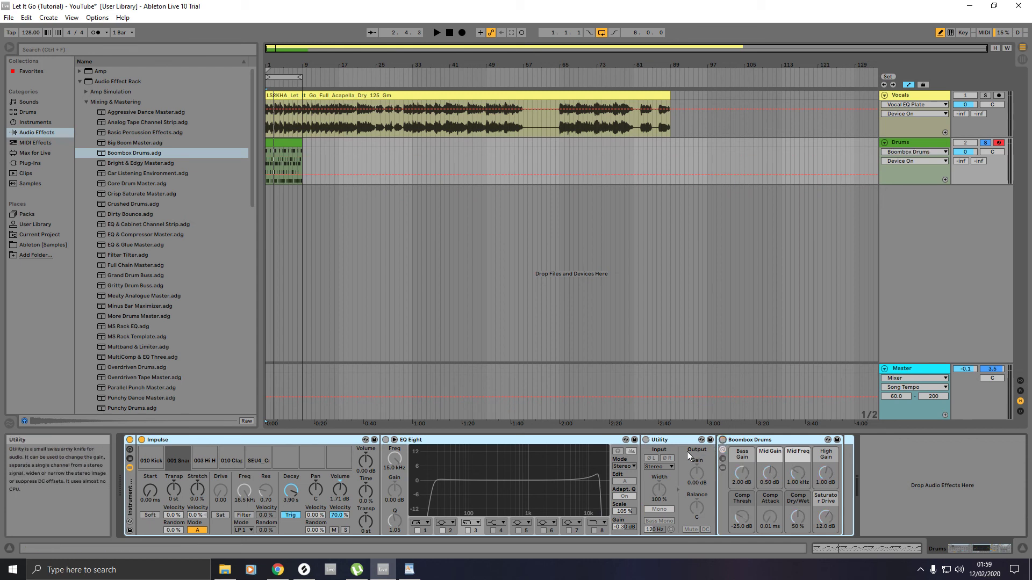
key(space)
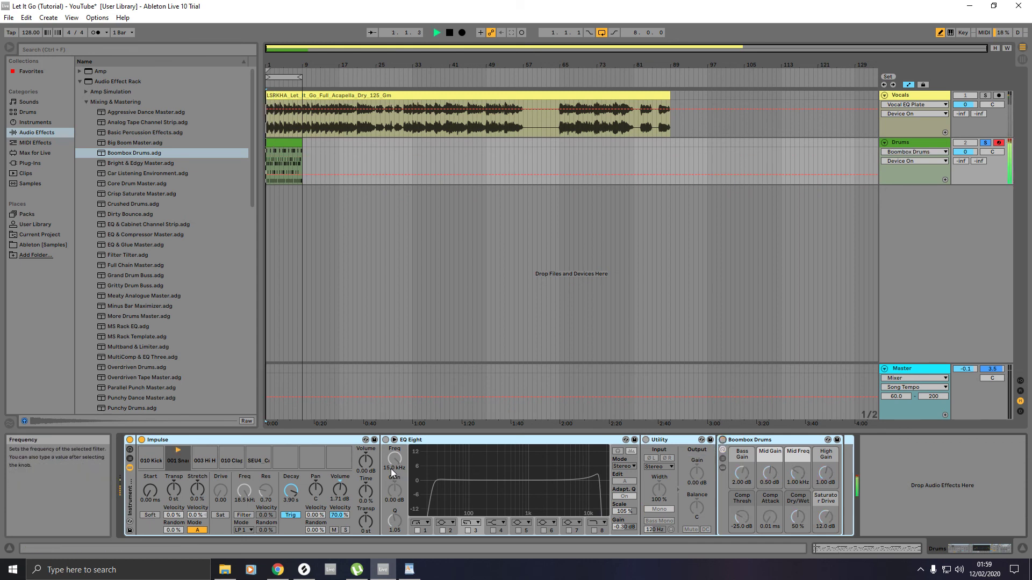
click(385, 439)
click(645, 440)
click(722, 439)
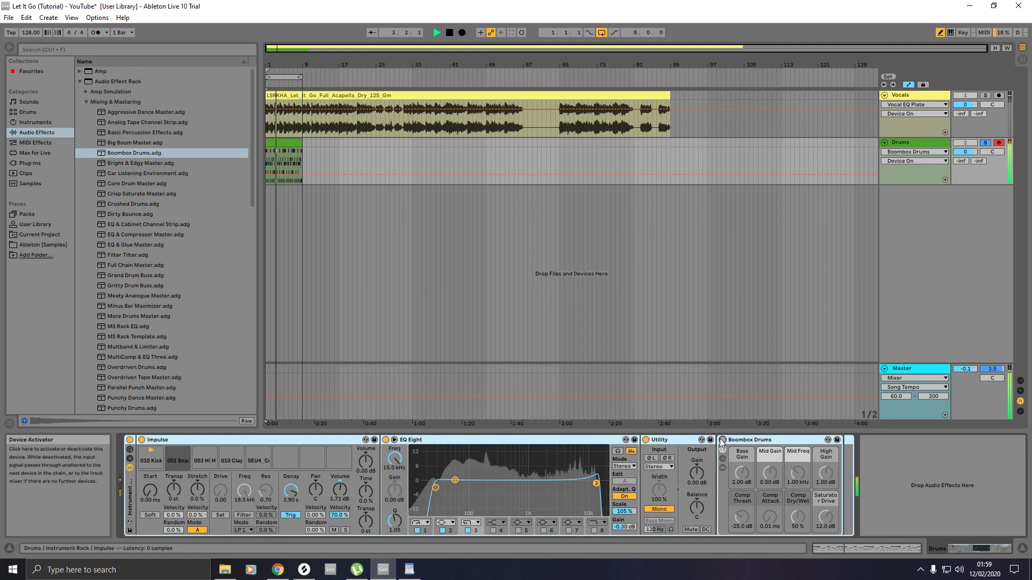